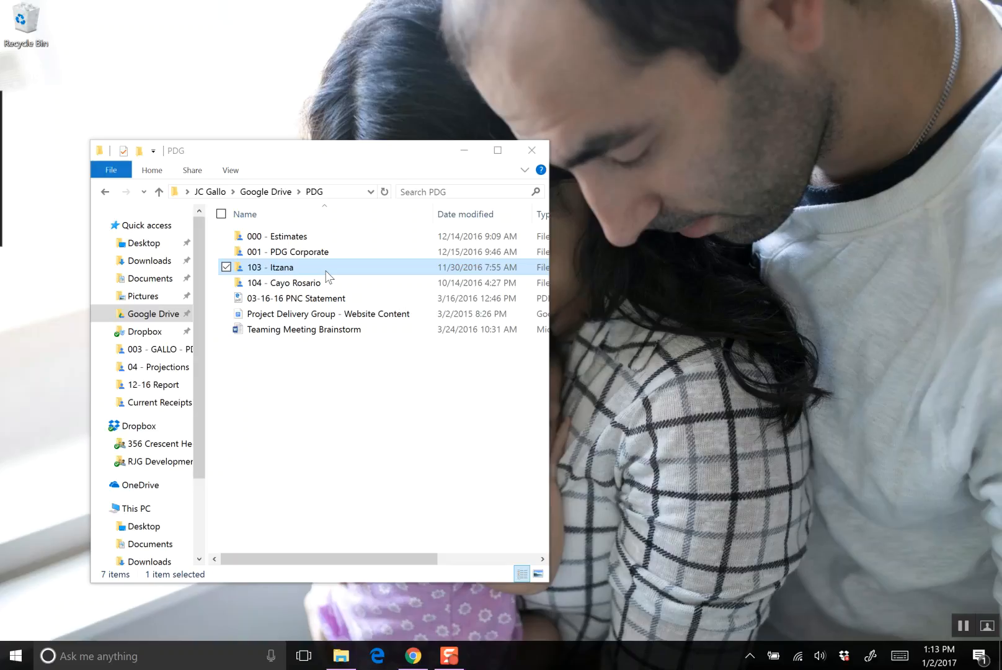
# - Browse from the 103 - Itzana folder to Gilberto Construction's COPs and check the contents of COP 04 - Deduct Metal Roof Material Price
pyautogui.doubleClick(326, 272)
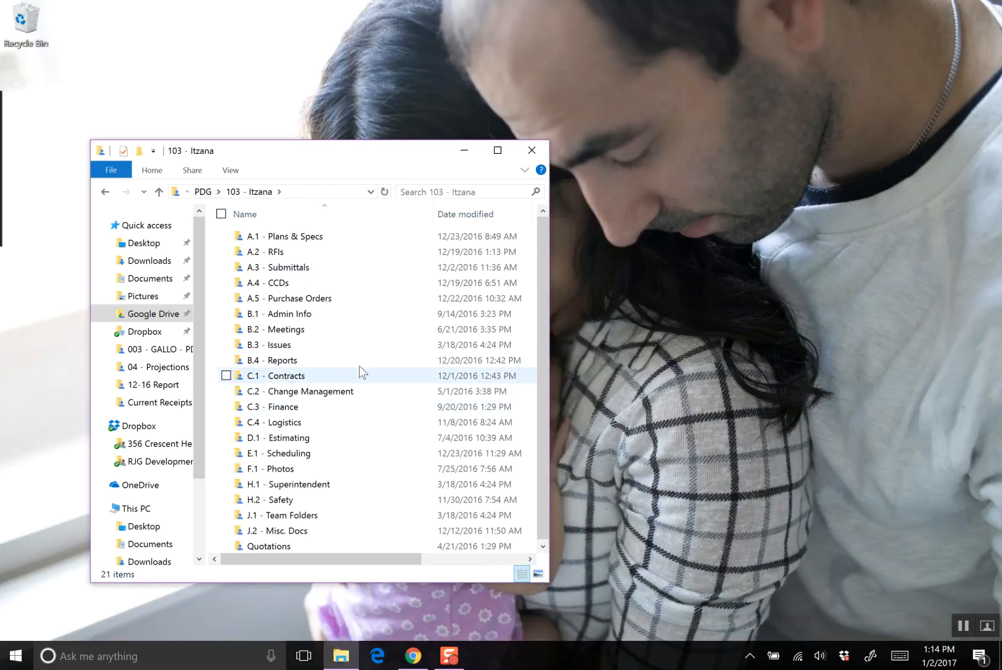
pyautogui.doubleClick(349, 396)
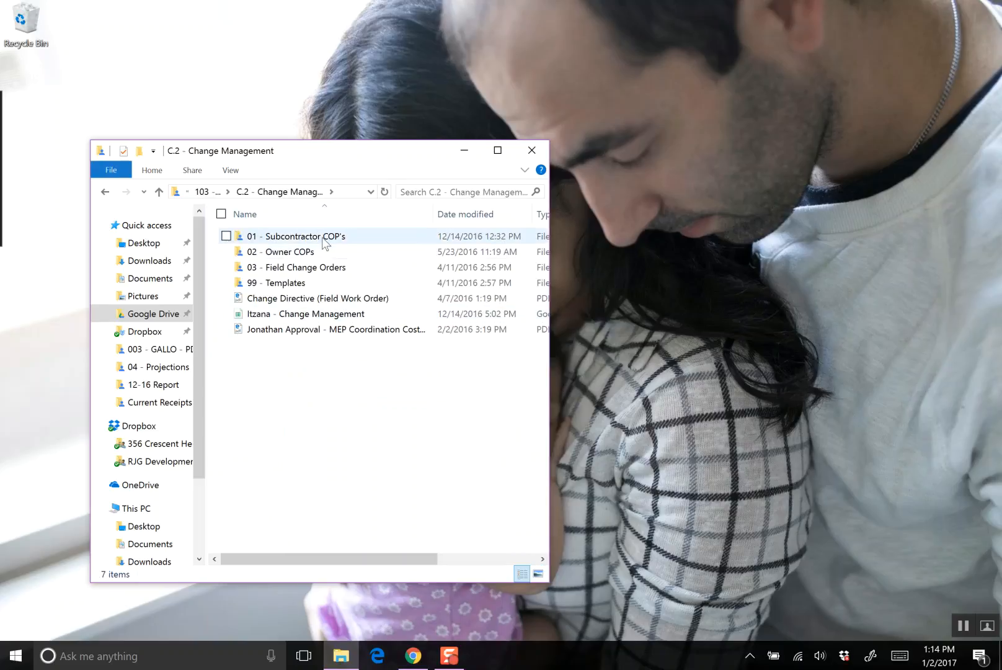
pyautogui.doubleClick(322, 238)
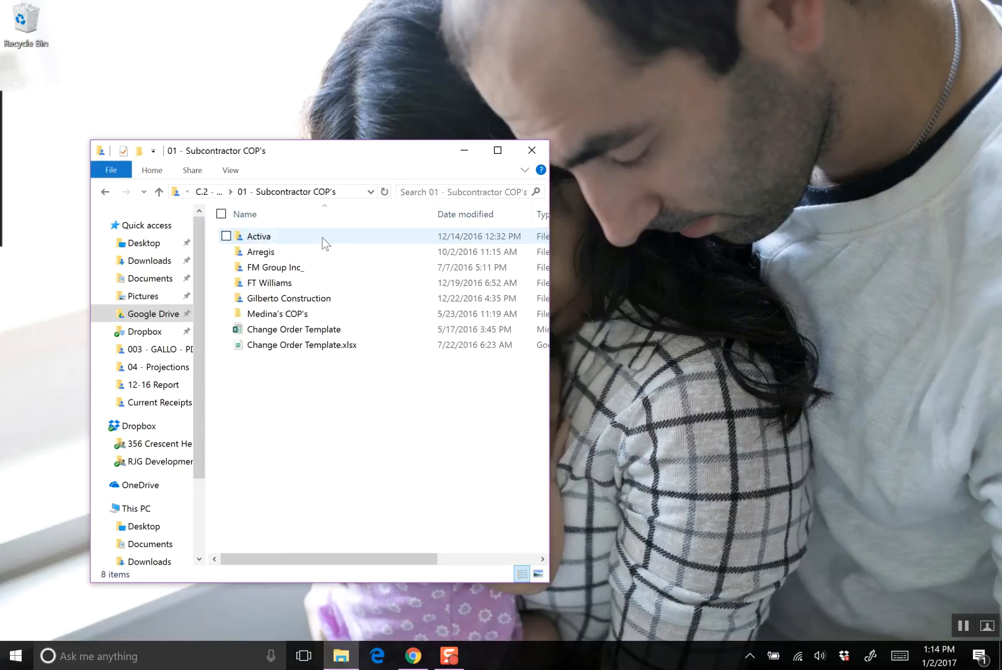
pyautogui.doubleClick(328, 303)
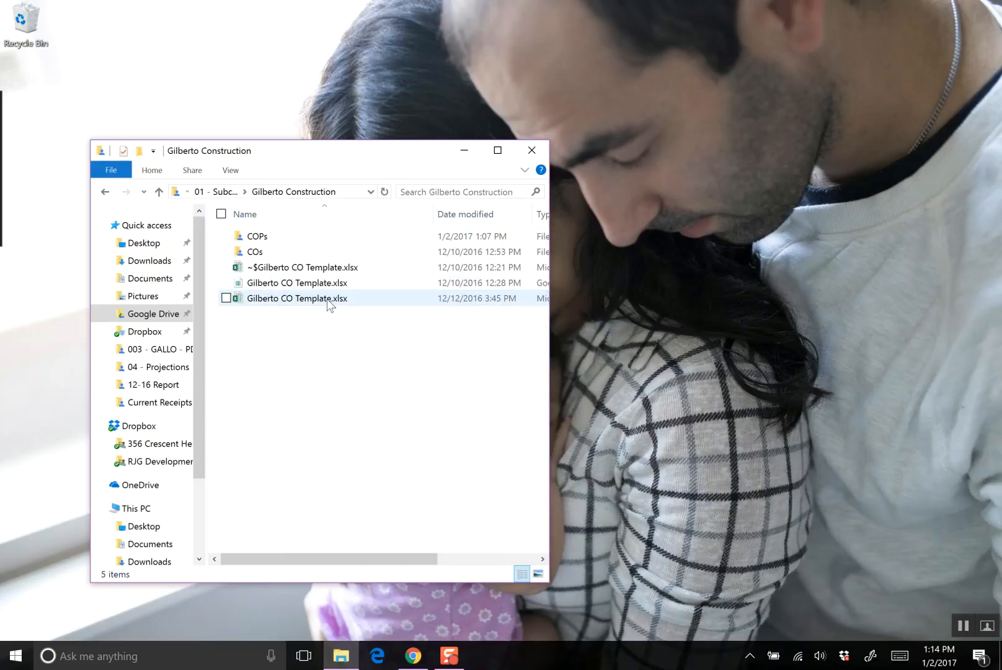
pyautogui.doubleClick(304, 243)
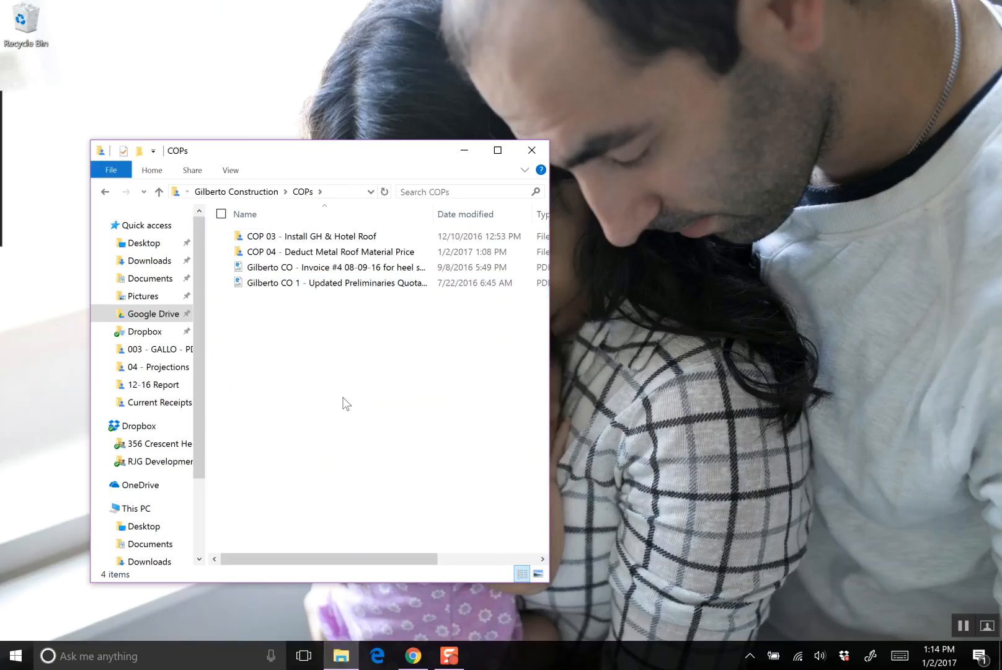
pyautogui.doubleClick(334, 255)
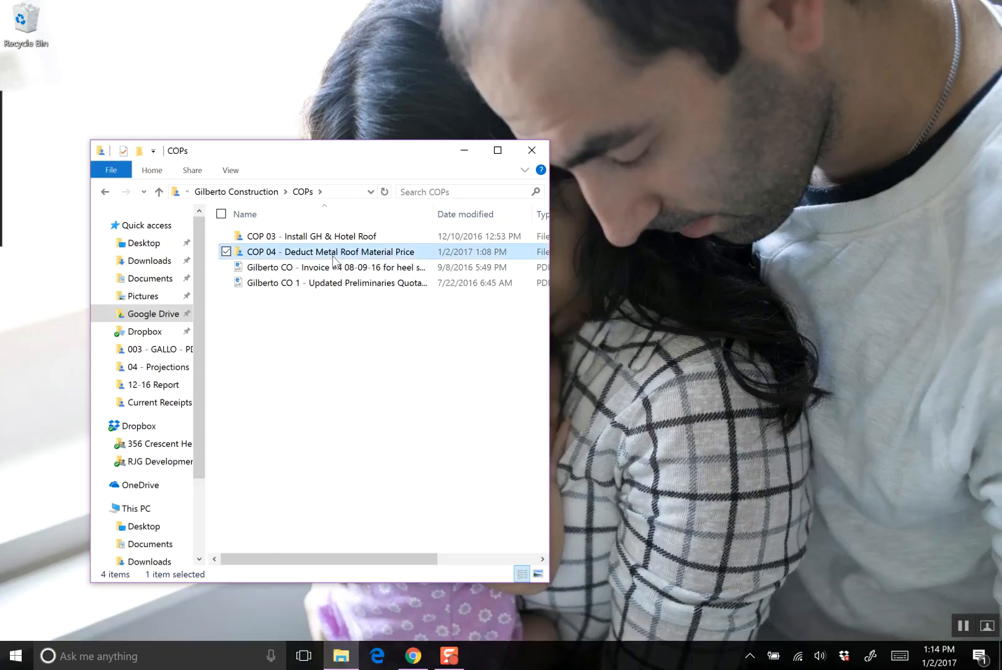
pyautogui.click(105, 191)
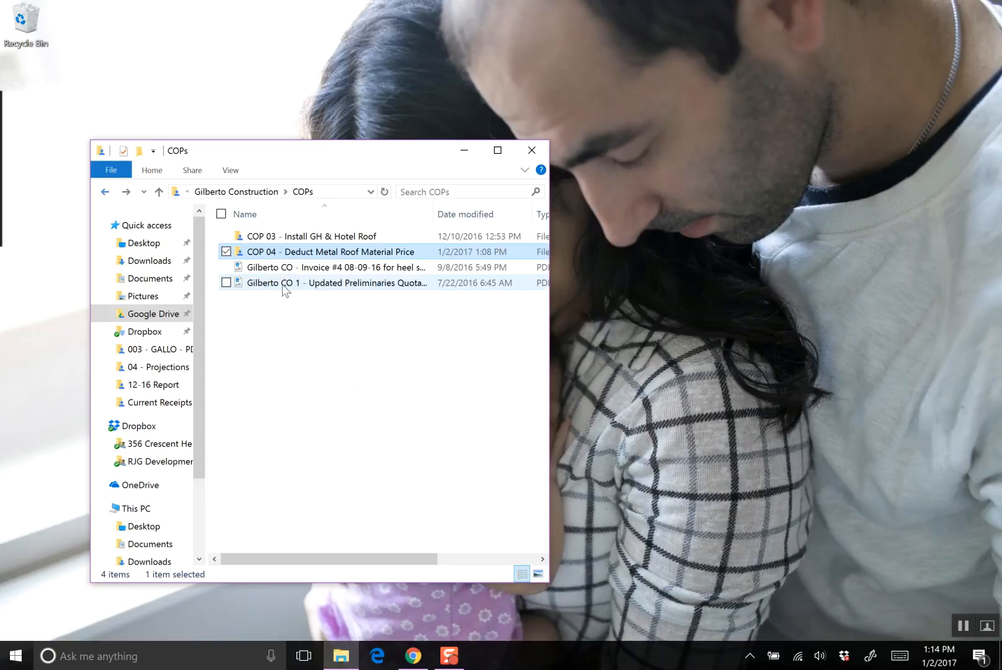
pyautogui.doubleClick(327, 254)
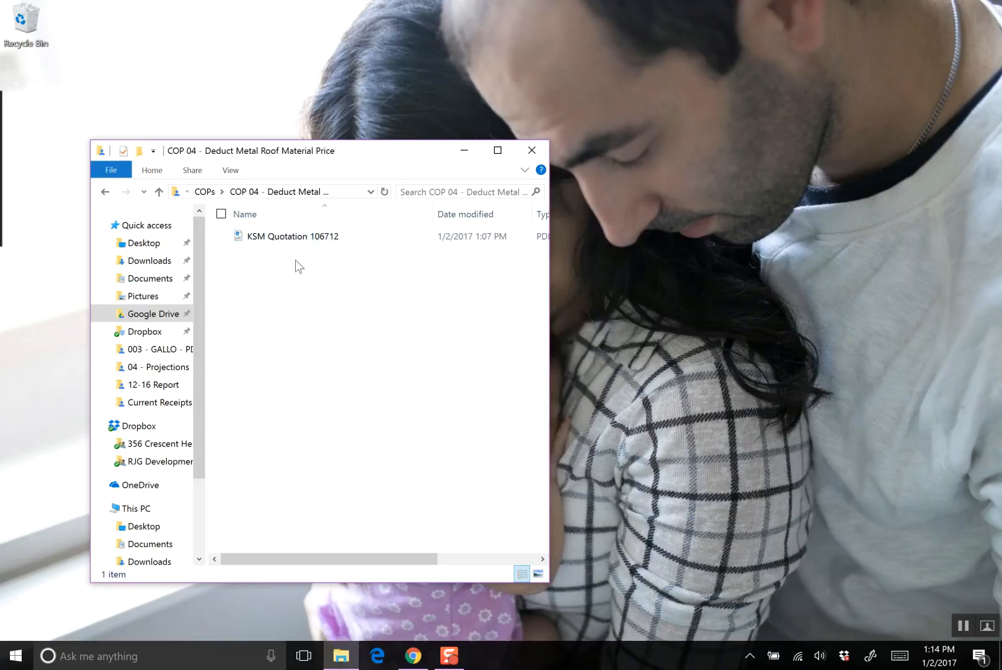
pyautogui.click(109, 195)
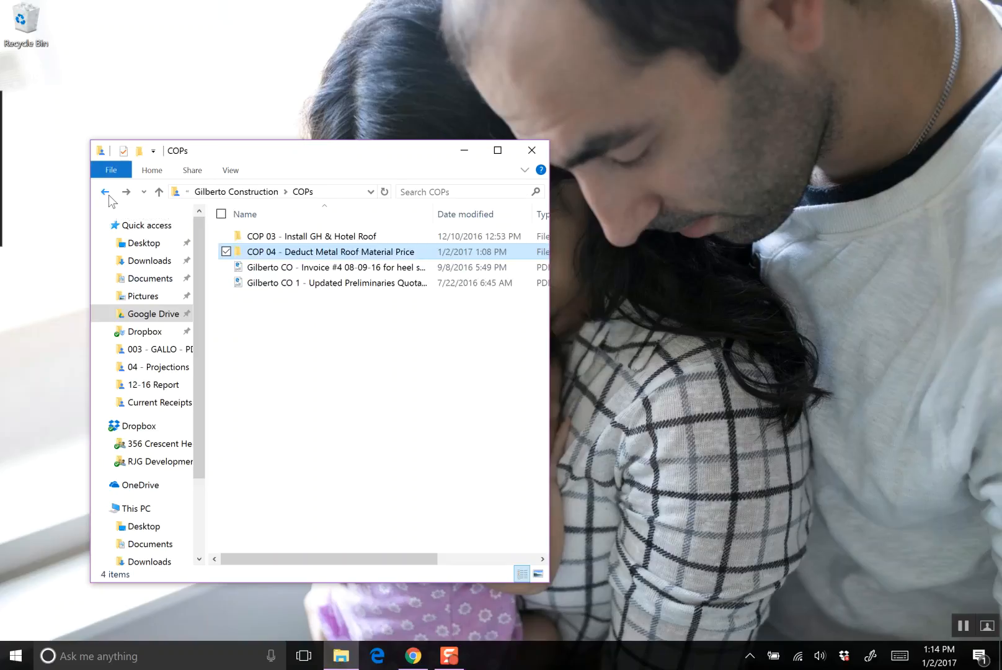
# - Open the Itzana - Change Management spreadsheet from the C.2 - Change Management folder and show its Gilberto Construction sheet
pyautogui.moveTo(408, 664)
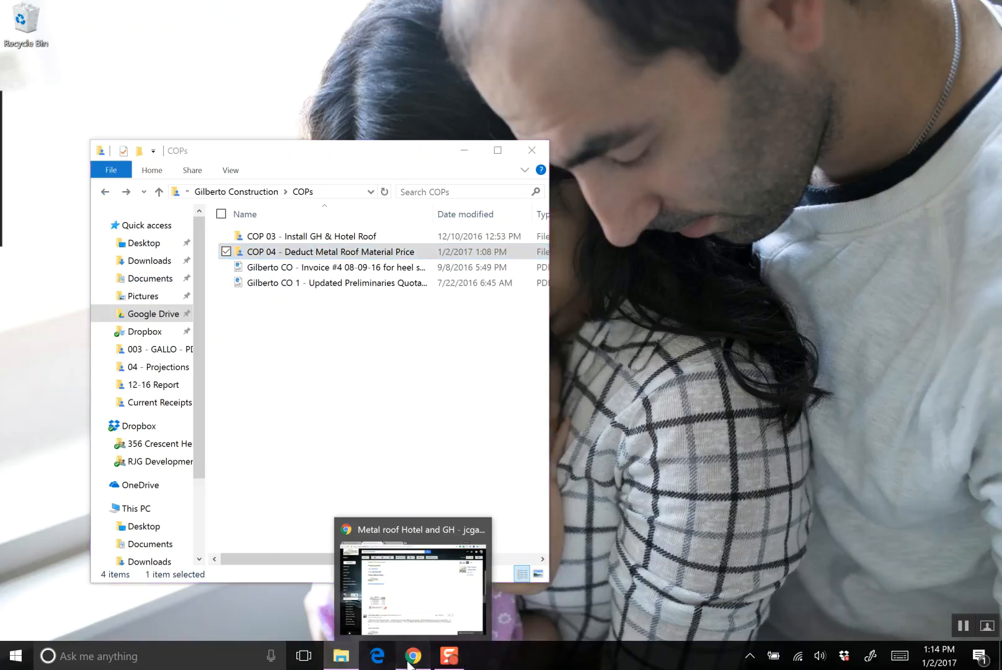
pyautogui.click(407, 589)
pyautogui.click(341, 656)
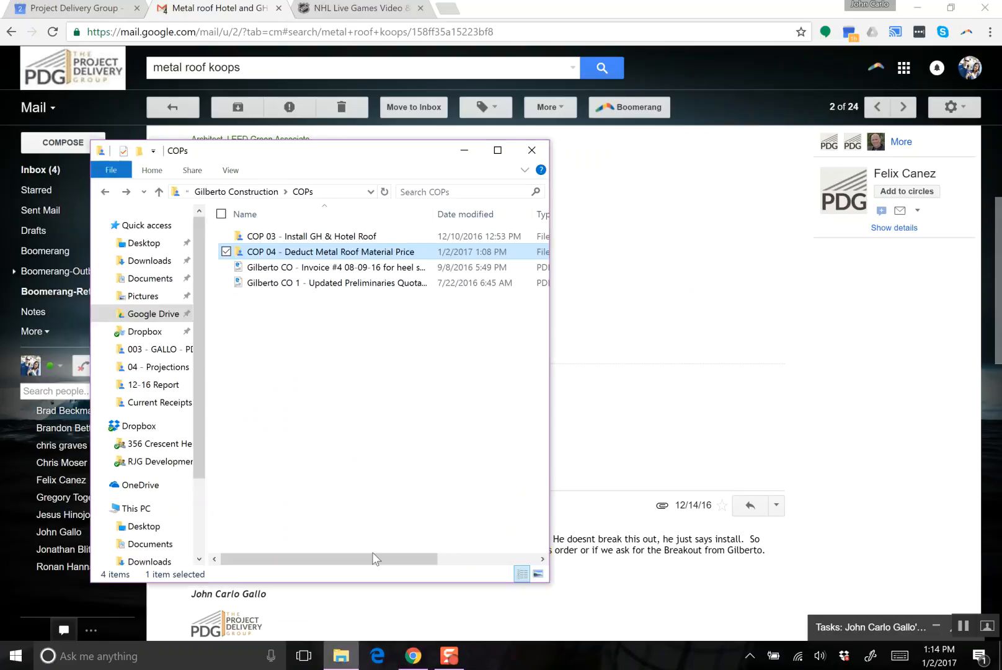
pyautogui.click(104, 193)
pyautogui.click(105, 192)
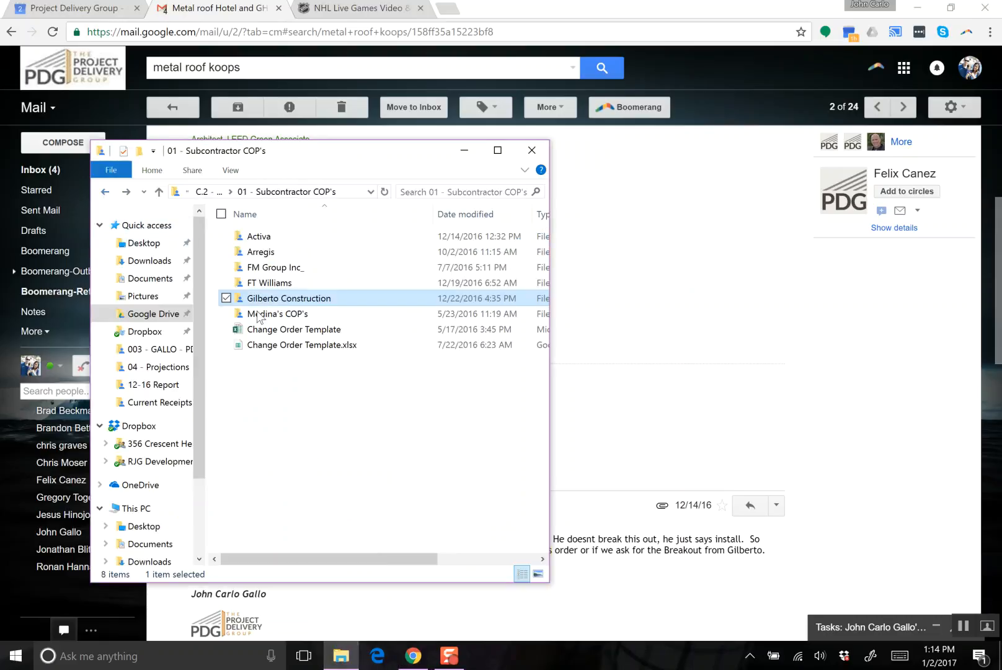
pyautogui.click(105, 192)
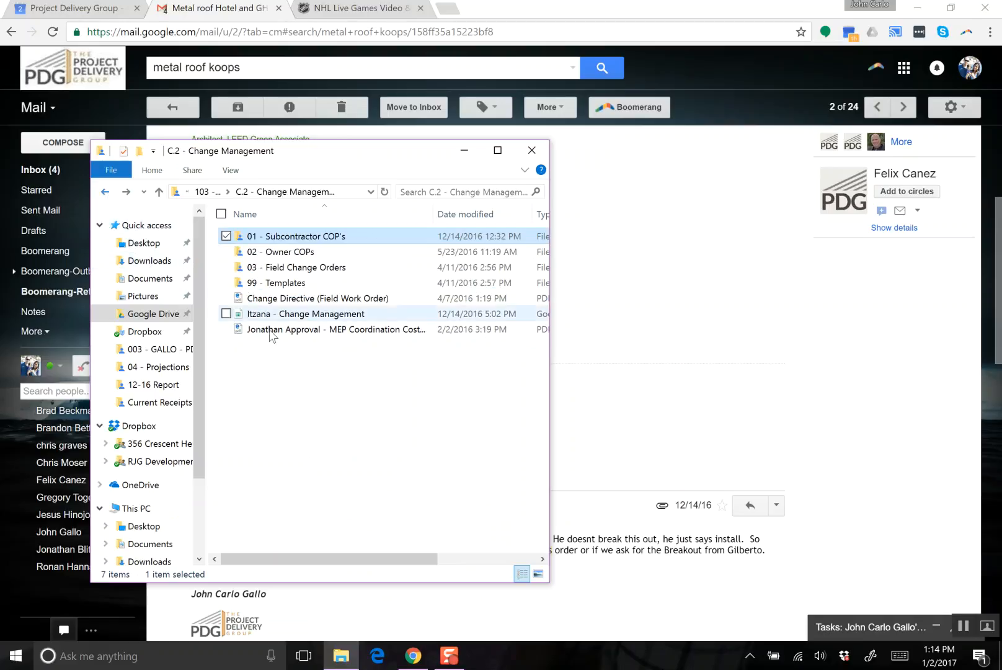
pyautogui.doubleClick(312, 317)
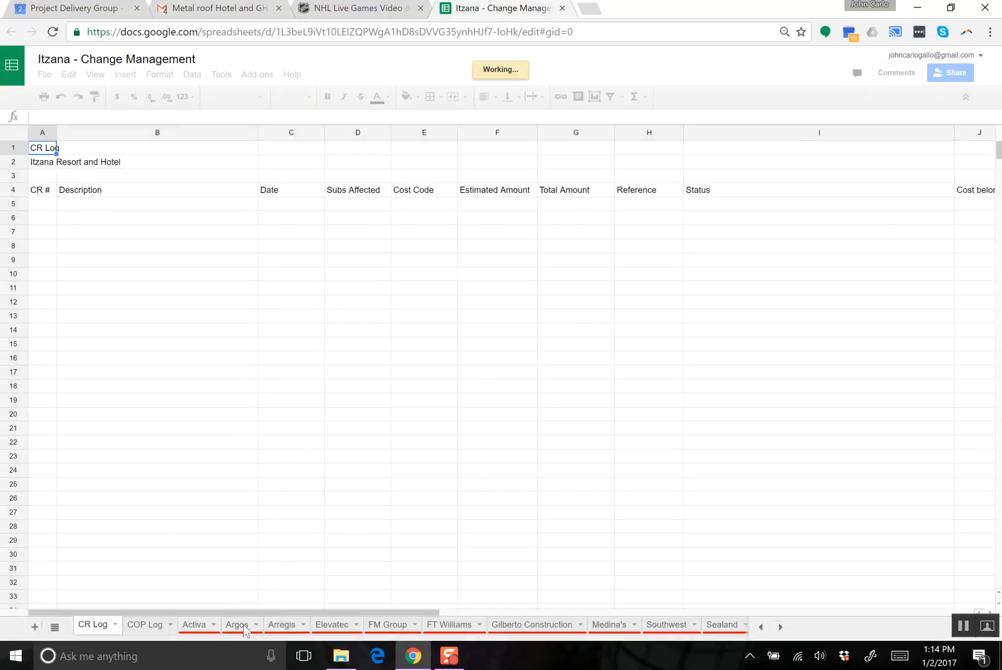
pyautogui.click(537, 626)
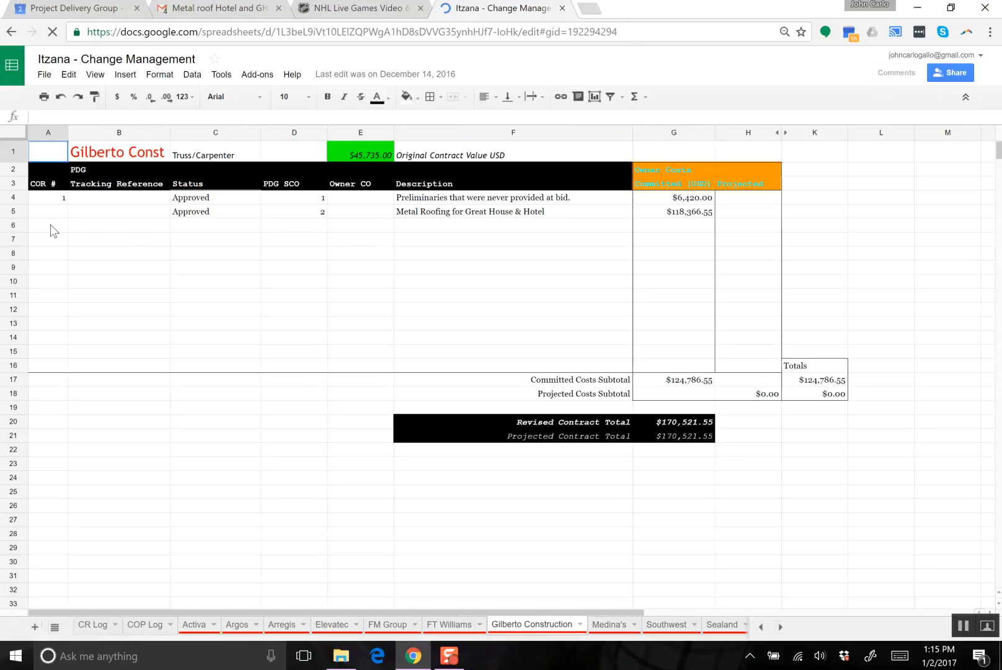
# - Enter 4 as the COR # in row 6, directly below the two approved change orders
pyautogui.click(88, 231)
pyautogui.press('Left')
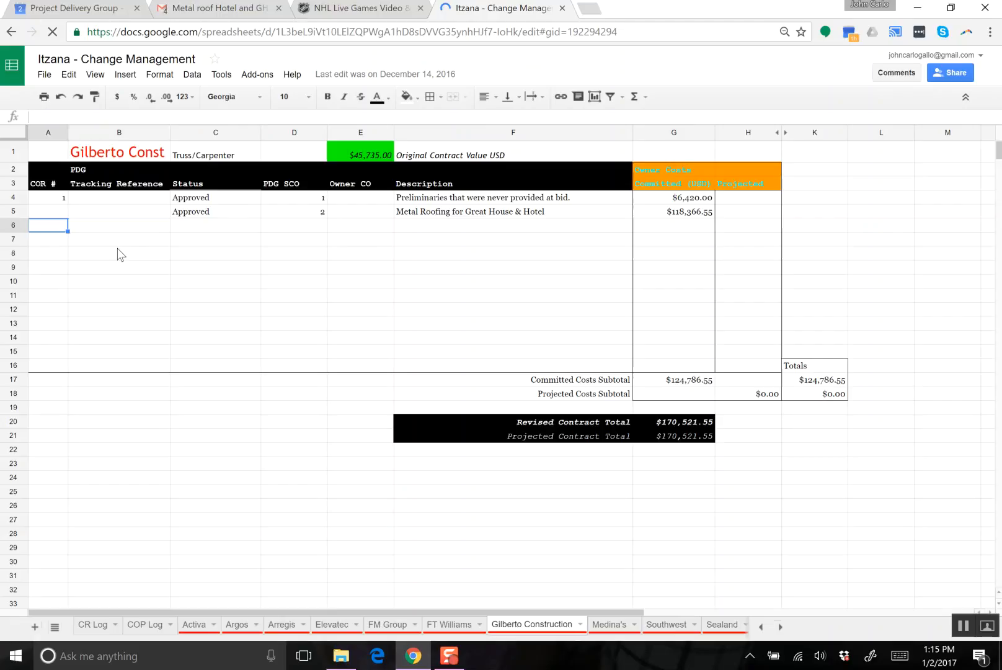
pyautogui.press('Right')
pyautogui.press('Left')
pyautogui.write('4')
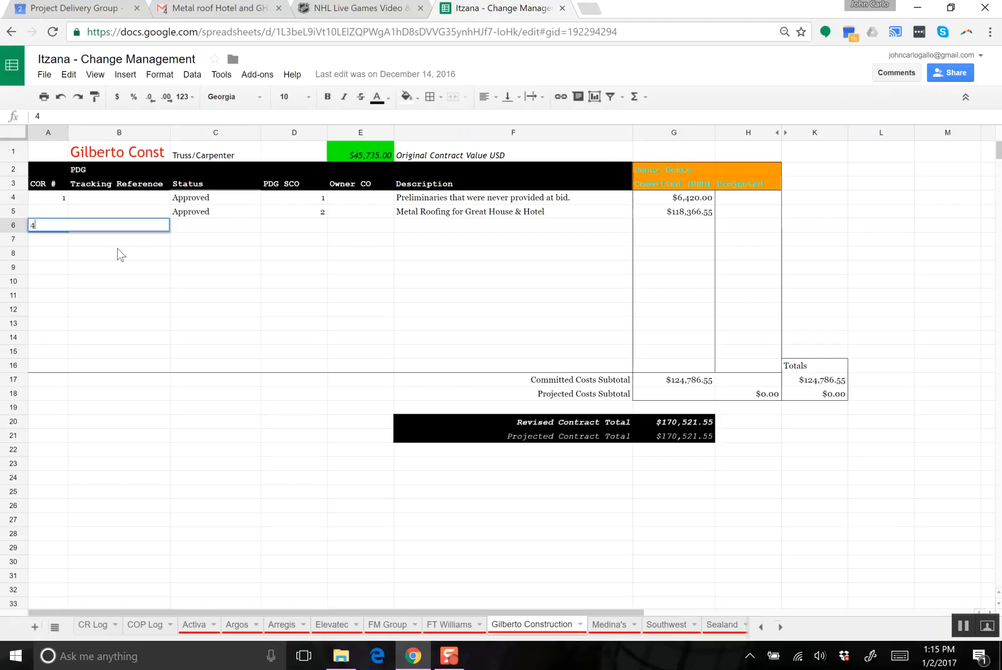
pyautogui.press('Tab')
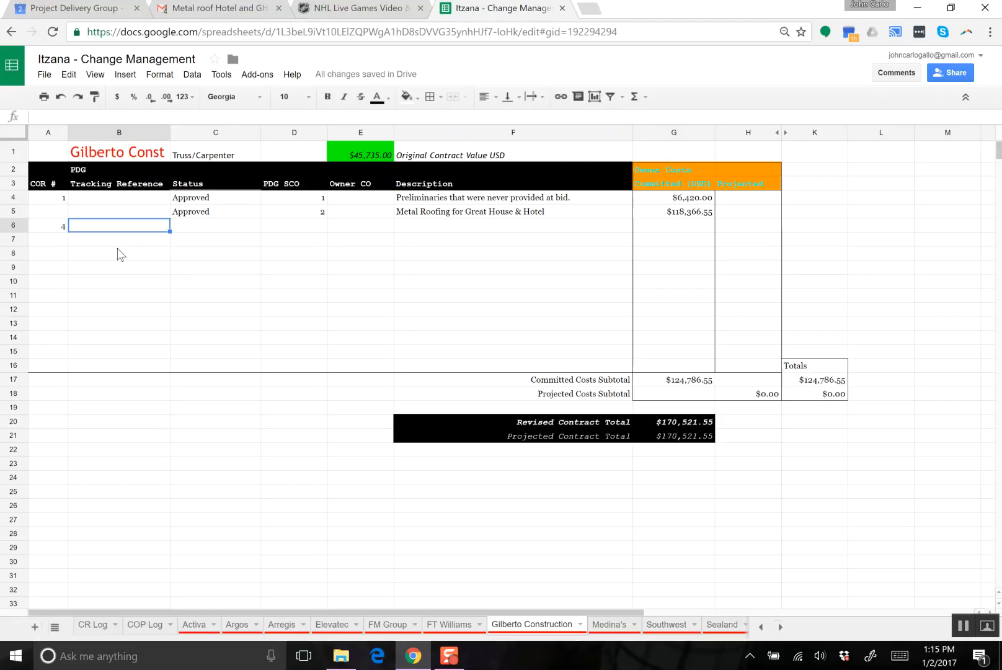
# - Enter the description "Delete Material for Metal Roof" for COR 4 in row 6
pyautogui.press('Tab')
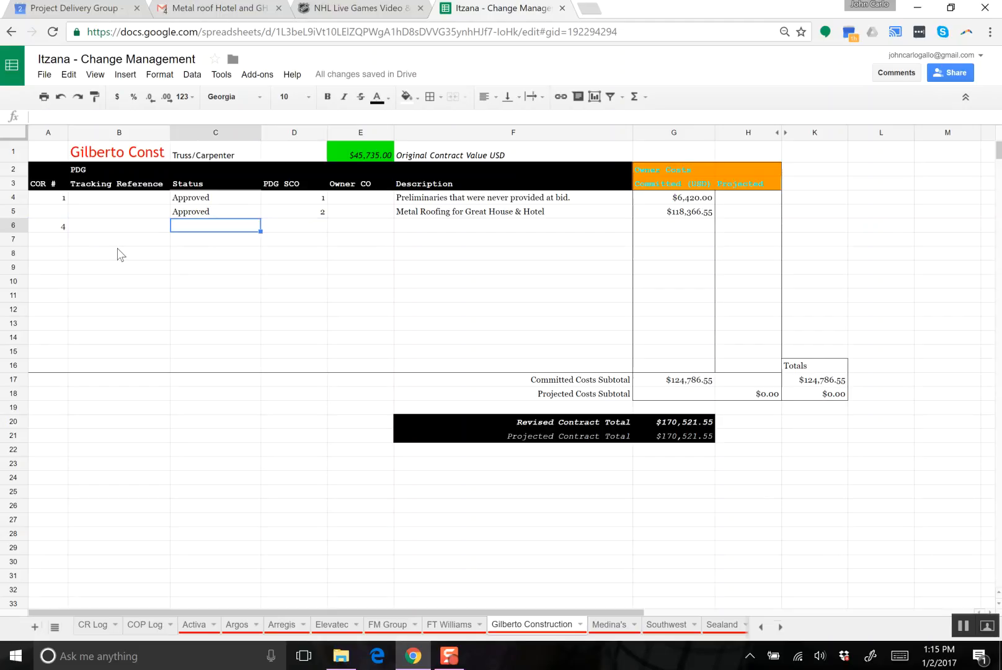
pyautogui.press('Tab')
pyautogui.press('Tab')
pyautogui.press('Tab')
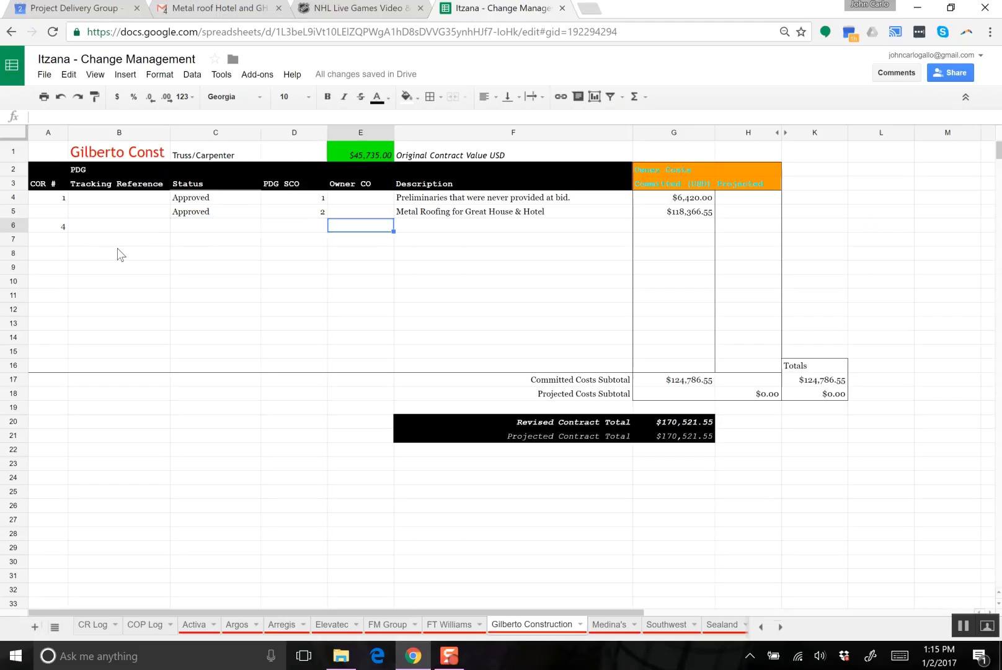
pyautogui.write('Delete ')
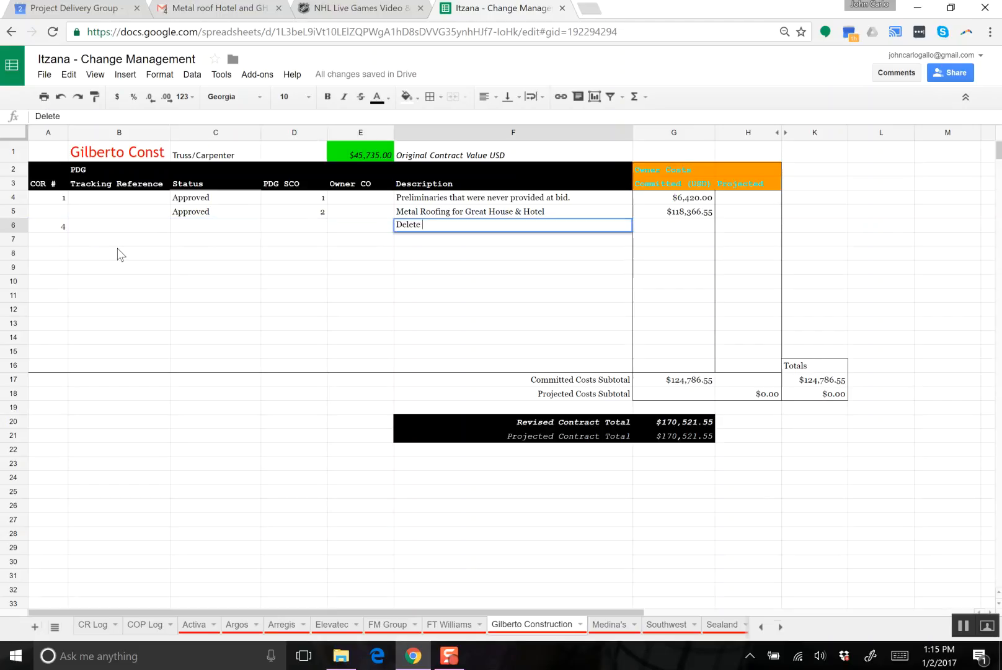
pyautogui.write('Material for Metal Roof')
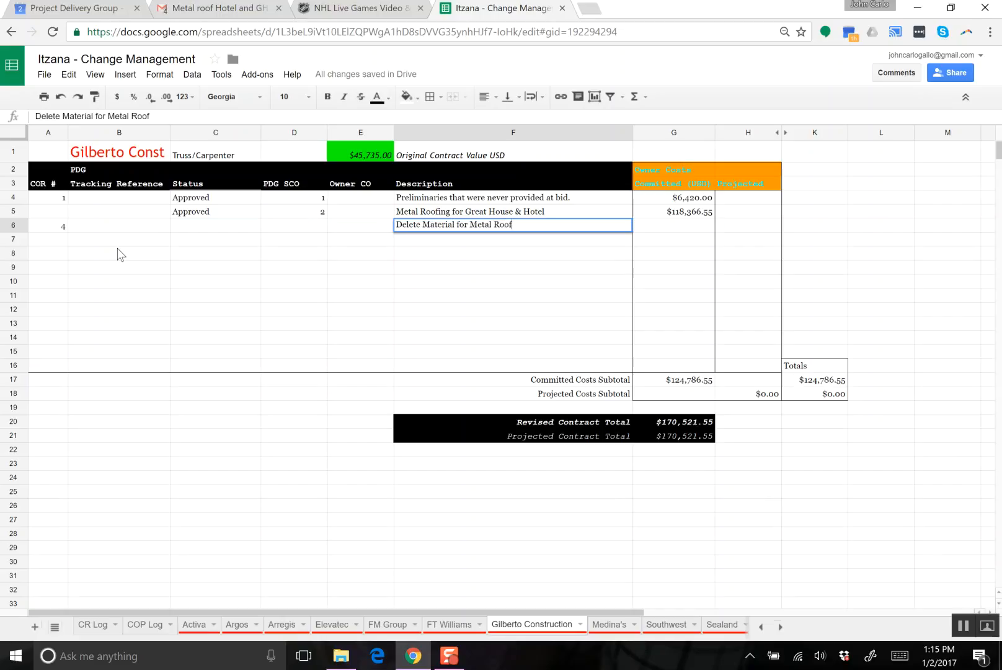
pyautogui.press('Tab')
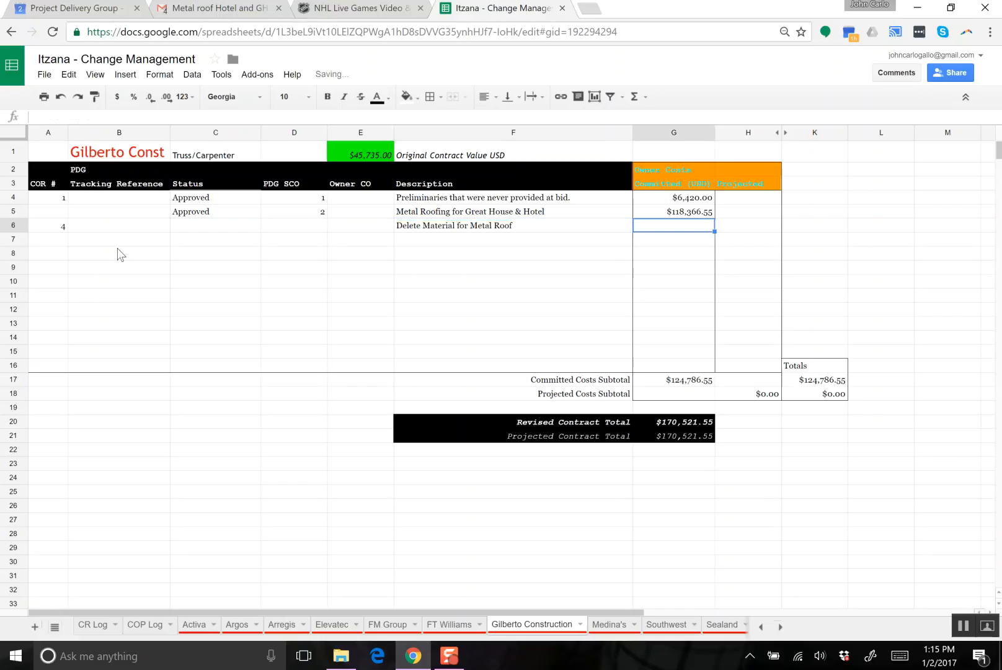
# - View the KSM Quotation 106712 PDF from Gilberto Construction's COP 04 - Deduct Metal Roof Material Price folder, and close it
pyautogui.click(355, 664)
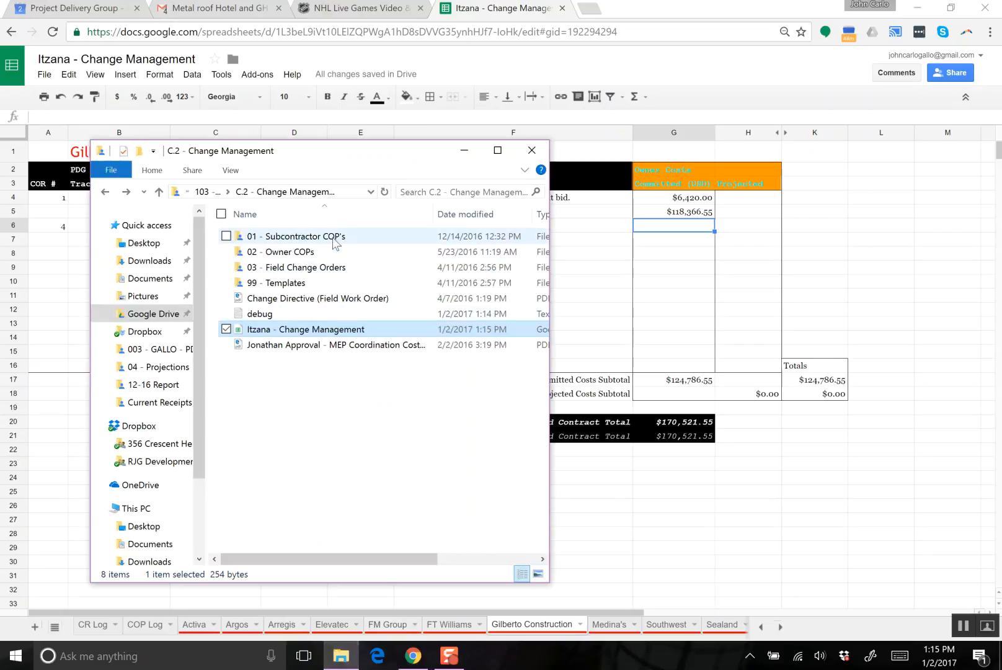
pyautogui.doubleClick(335, 236)
pyautogui.doubleClick(298, 297)
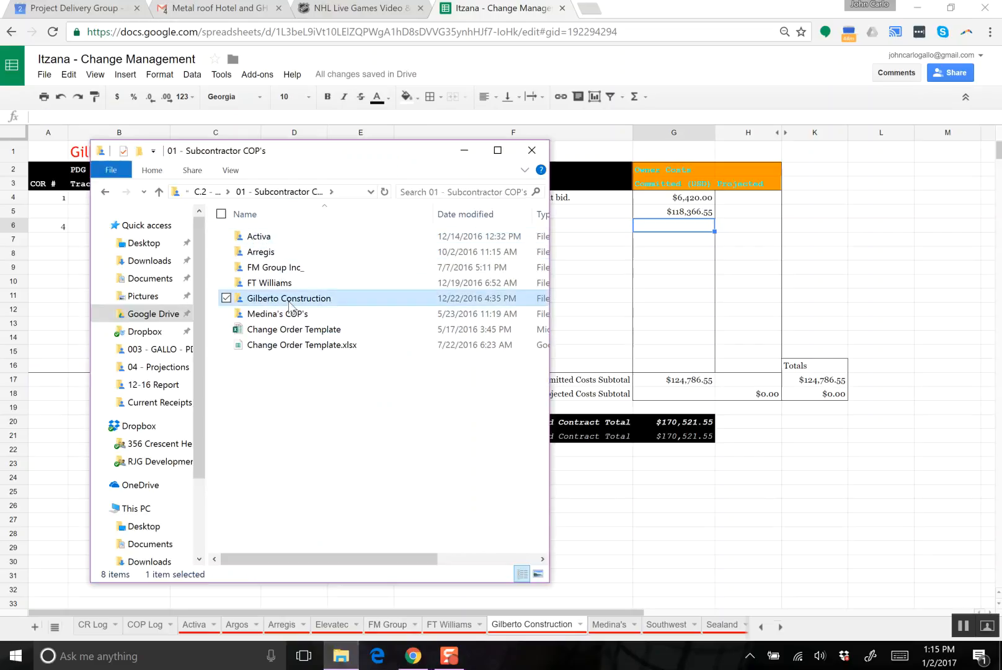
pyautogui.doubleClick(305, 239)
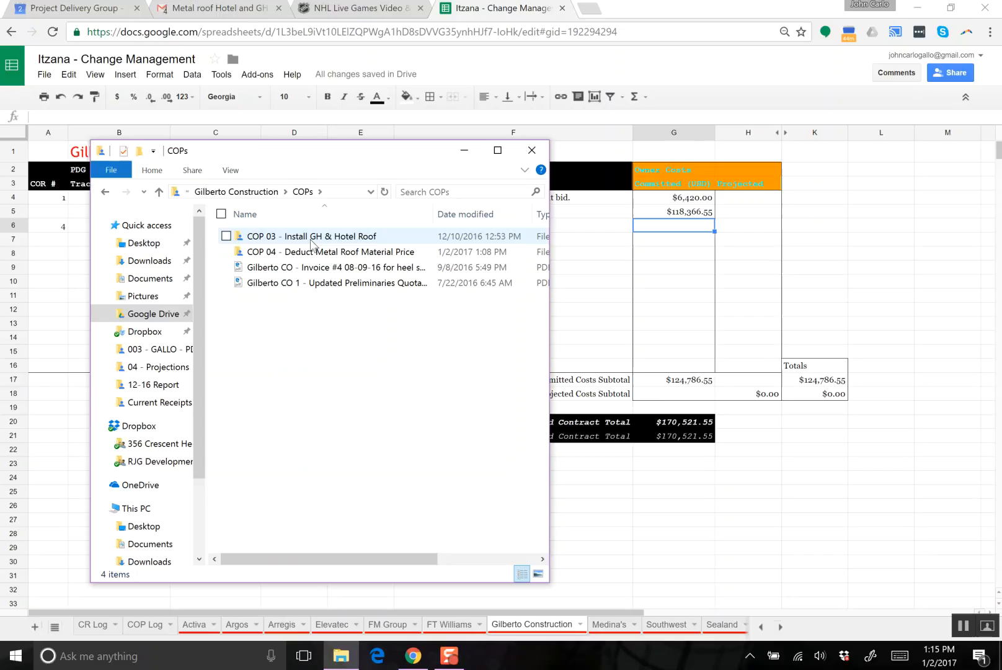
pyautogui.doubleClick(309, 255)
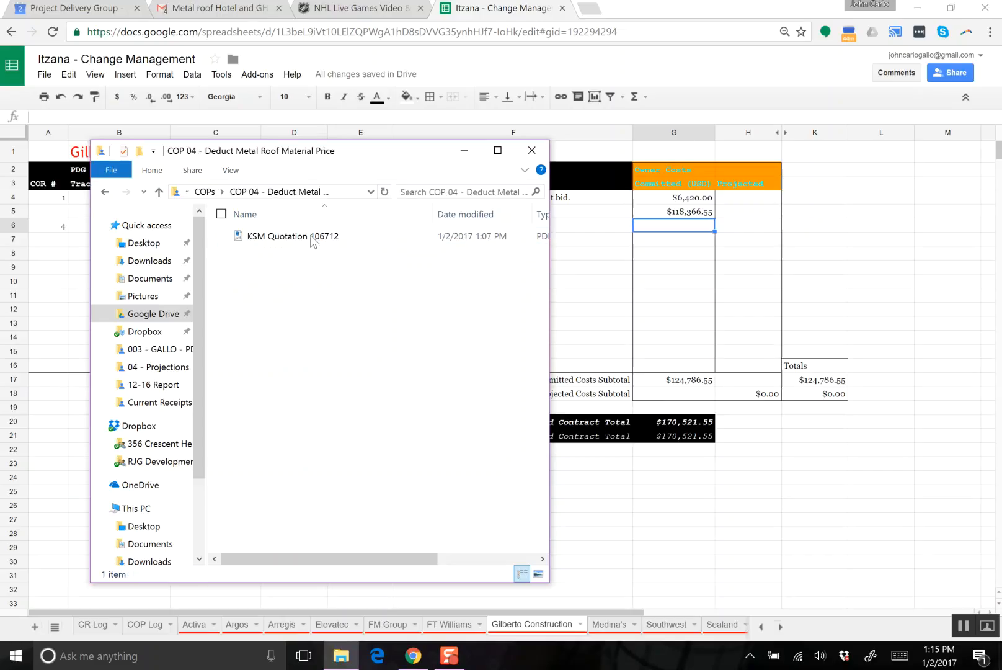
pyautogui.doubleClick(297, 238)
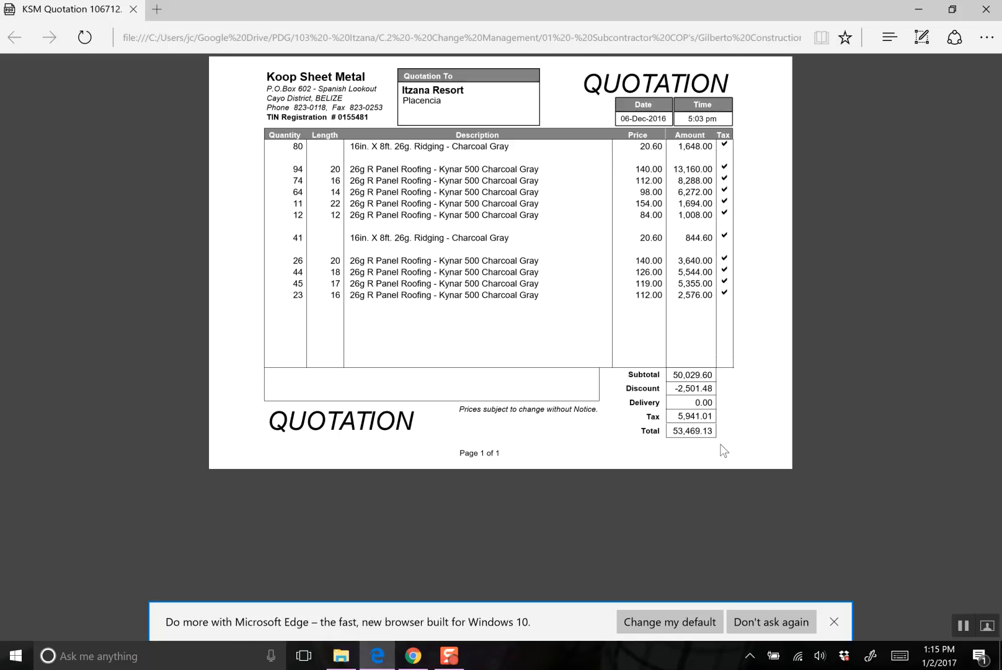
pyautogui.click(996, 6)
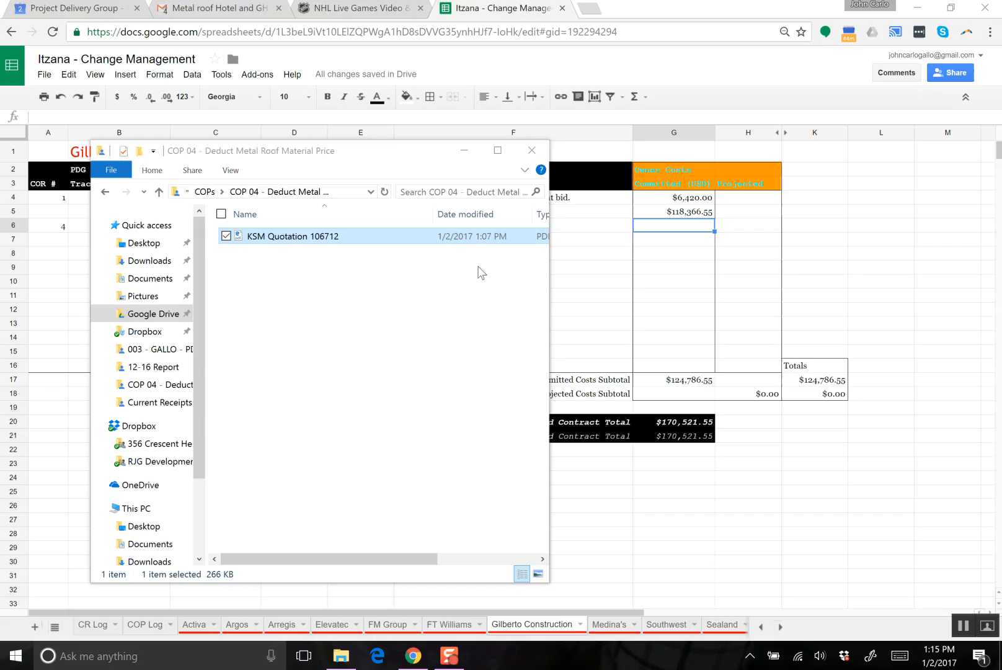
# - Open the KSM Quotation 106712 PDF in Drawboard PDF for marking up
pyautogui.rightClick(280, 230)
pyautogui.moveTo(182, 273)
pyautogui.click(339, 272)
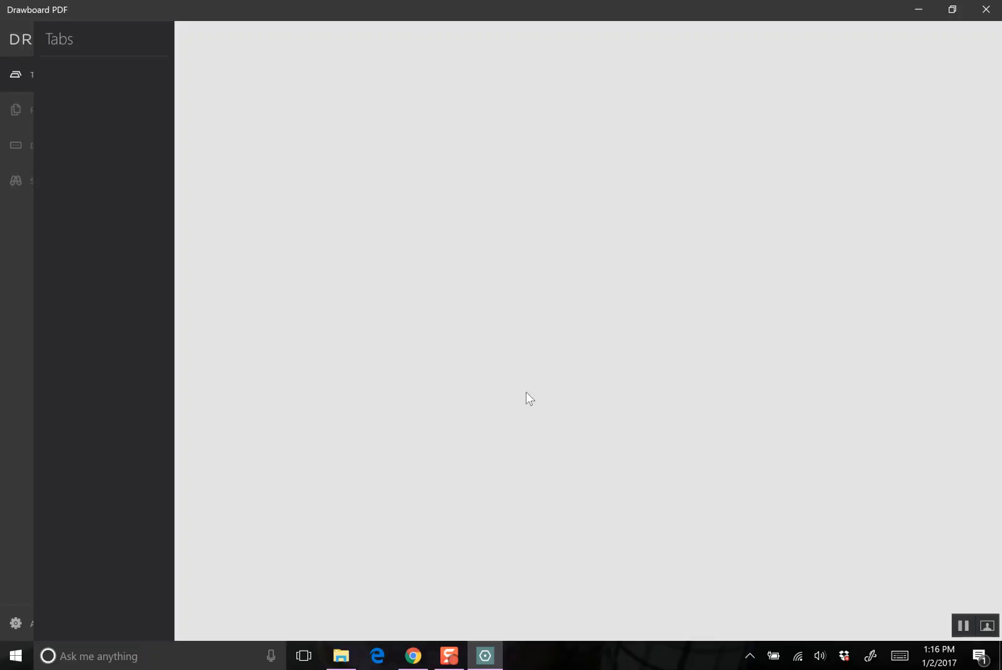
pyautogui.scroll(-1, 527, 397)
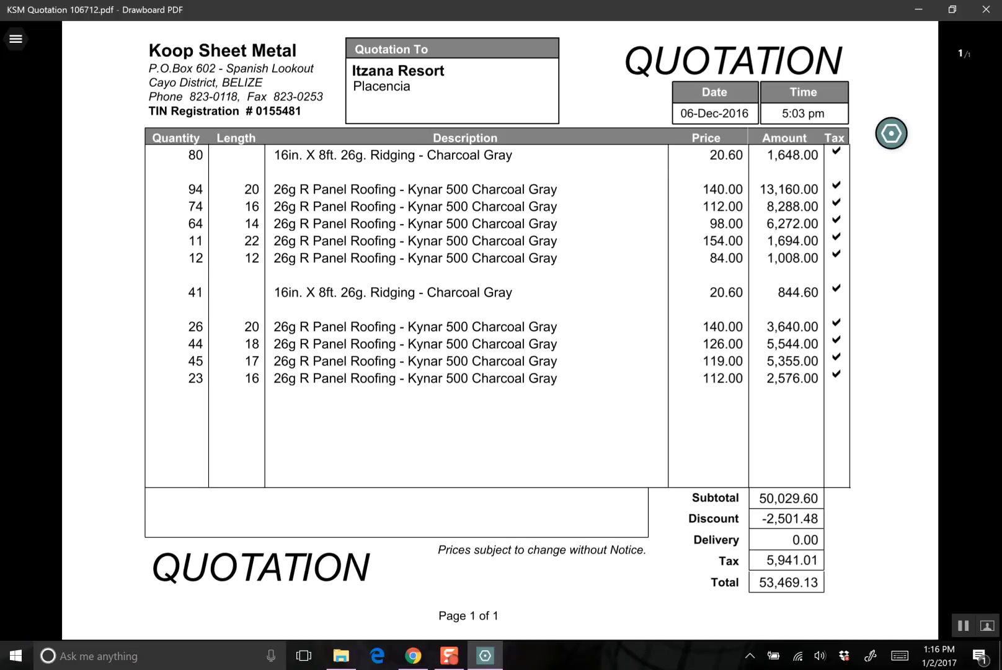
# - Handwrite "26,734.57 USD" in green ink below the quotation's total and label the total itself "BZD"
pyautogui.moveTo(714, 609); pyautogui.dragTo(728, 622)
pyautogui.moveTo(733, 603); pyautogui.dragTo(731, 622)
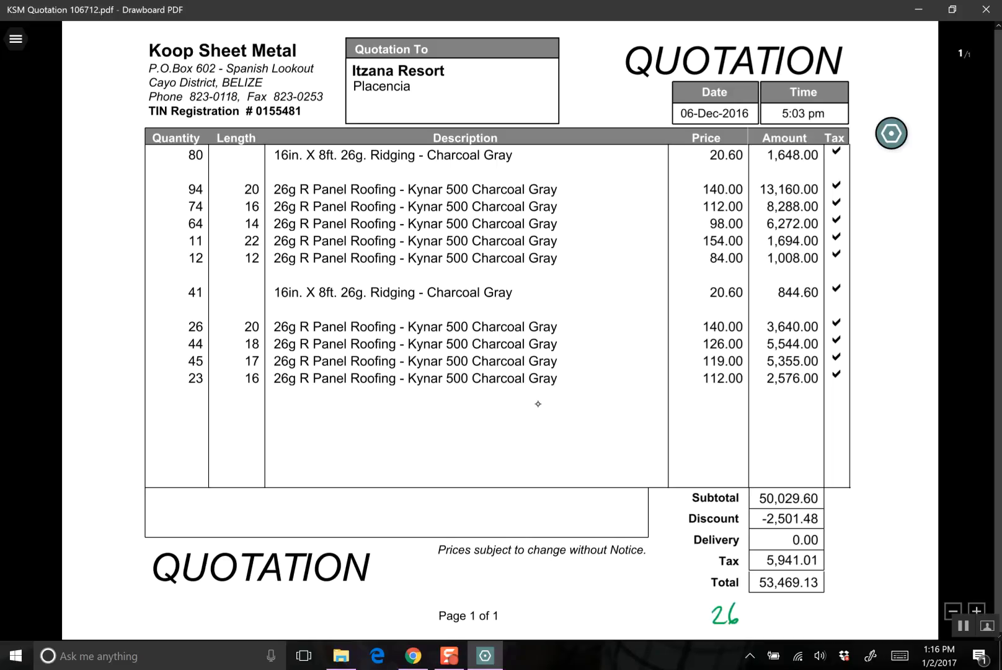
pyautogui.moveTo(749, 606)
pyautogui.mouseDown()
pyautogui.moveTo(753, 622)
pyautogui.moveTo(793, 611)
pyautogui.moveTo(790, 619)
pyautogui.moveTo(841, 620)
pyautogui.moveTo(881, 588)
pyautogui.moveTo(887, 598)
pyautogui.mouseUp()
pyautogui.click(801, 616)
pyautogui.moveTo(903, 582); pyautogui.dragTo(905, 593)
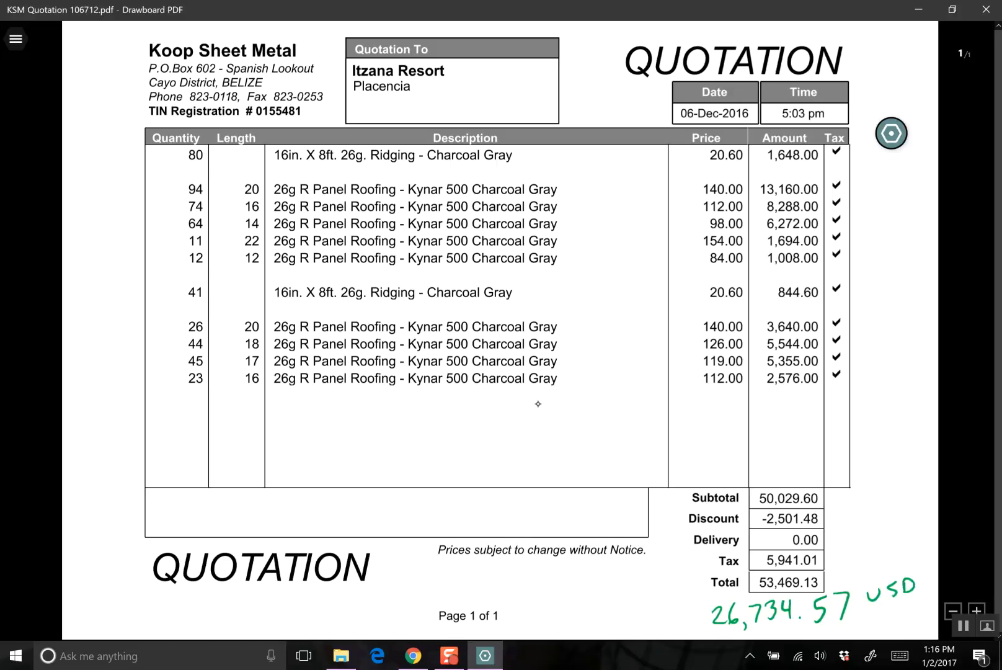
pyautogui.moveTo(828, 573)
pyautogui.mouseDown()
pyautogui.moveTo(831, 587)
pyautogui.moveTo(855, 581)
pyautogui.mouseUp()
pyautogui.moveTo(854, 567)
pyautogui.mouseDown()
pyautogui.moveTo(864, 574)
pyautogui.moveTo(856, 585)
pyautogui.mouseUp()
# - Save the handwritten currency notes to the KSM Quotation 106712 PDF
pyautogui.click(16, 39)
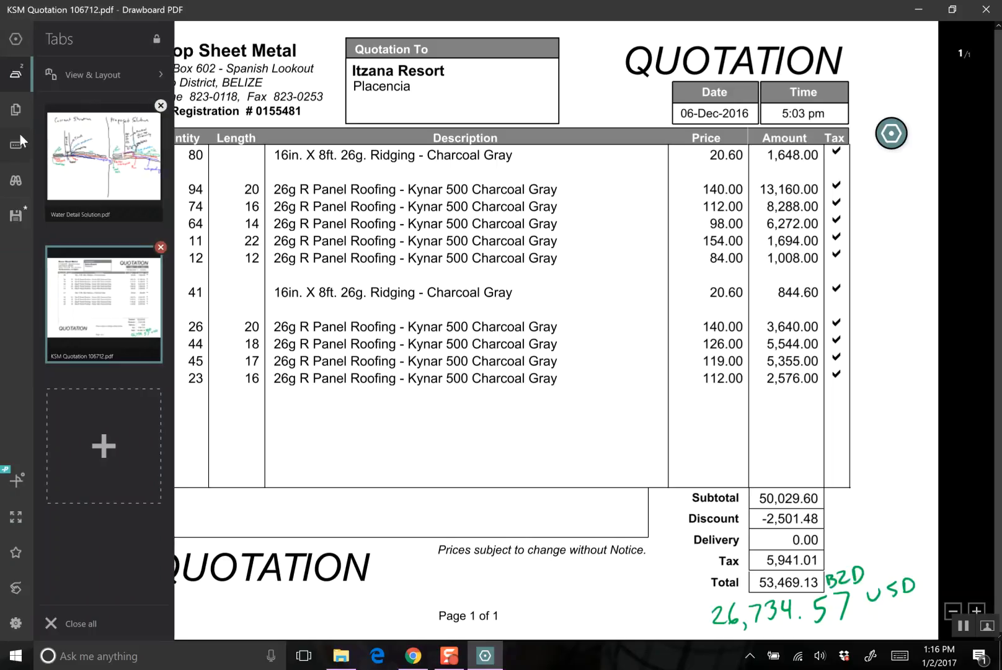
pyautogui.click(16, 217)
pyautogui.moveTo(449, 663)
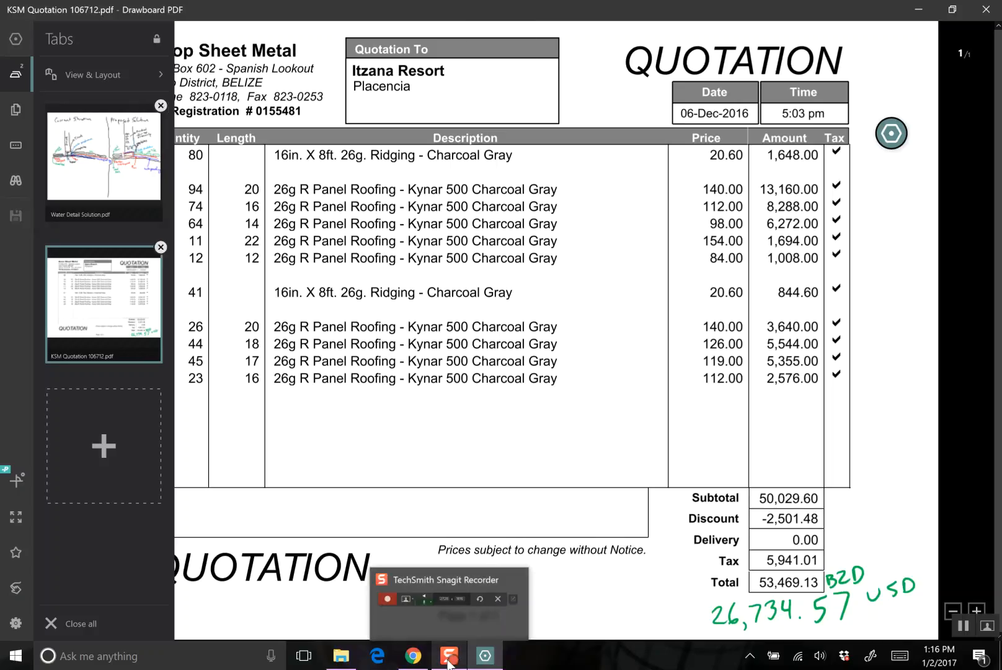
# - Switch to the Itzana - Change Management spreadsheet in Chrome and set the status of COR 4 to "In Review"
pyautogui.click(415, 661)
pyautogui.press('Right')
pyautogui.press('Left')
pyautogui.press('Right')
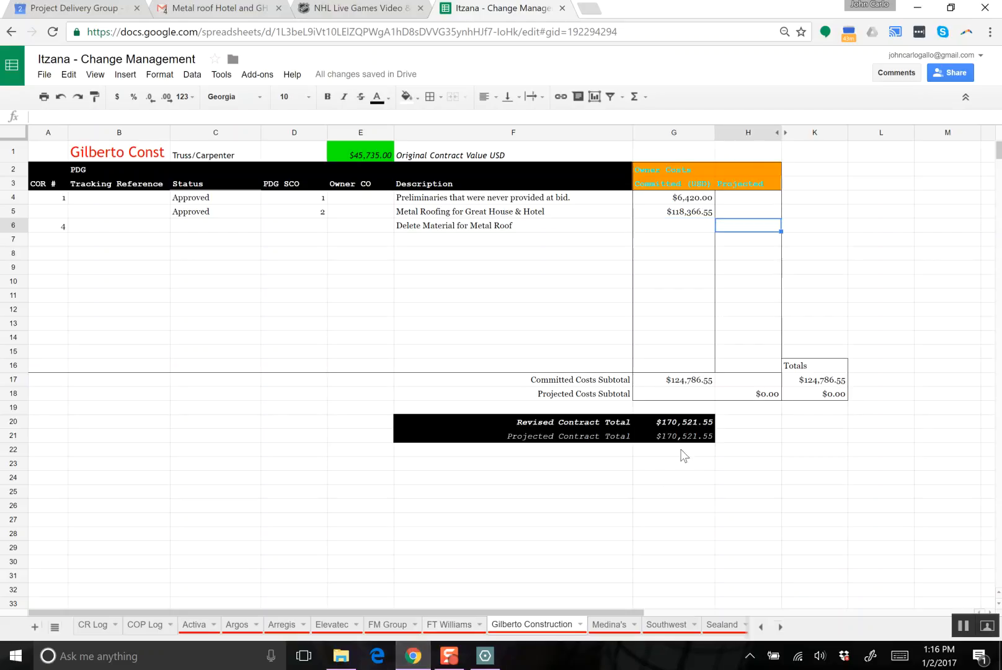
pyautogui.press('Left')
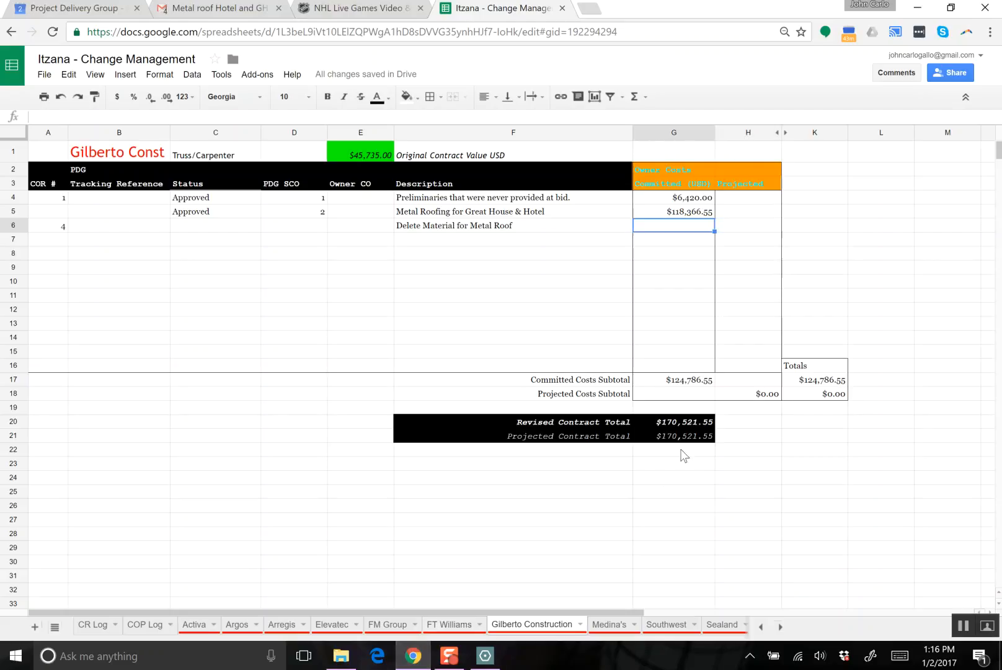
pyautogui.press('Left')
pyautogui.press('Left')
pyautogui.press('Left')
pyautogui.press('Left')
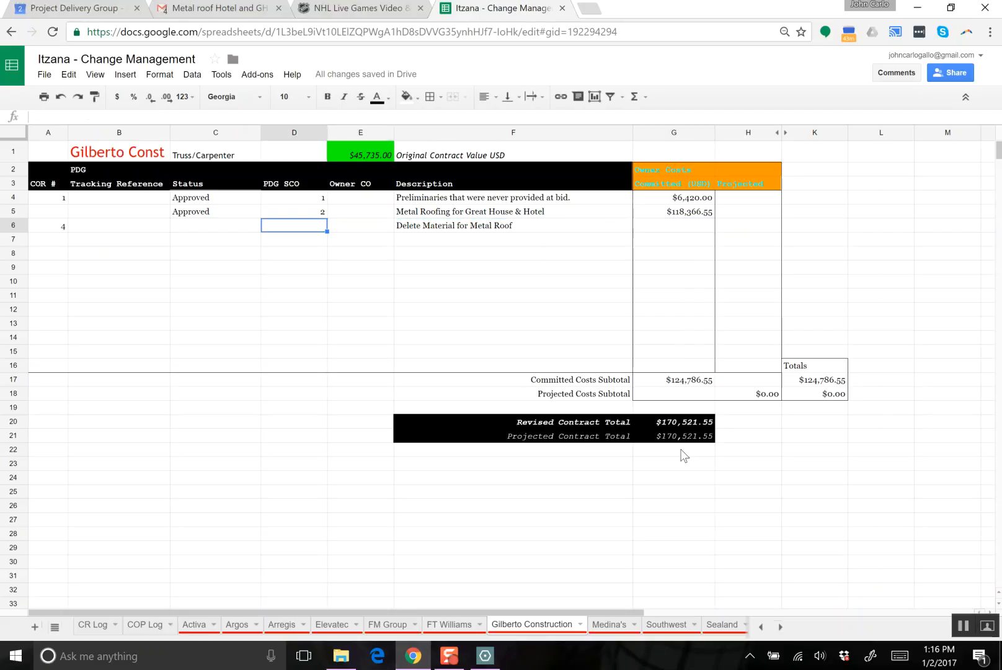
pyautogui.write('In Review')
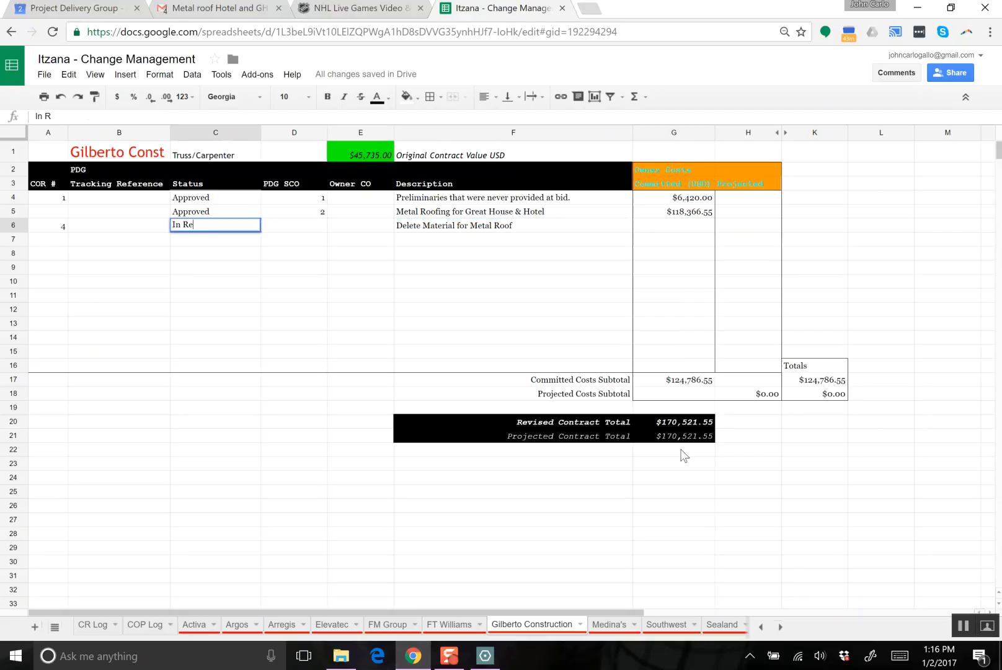
pyautogui.press('Tab')
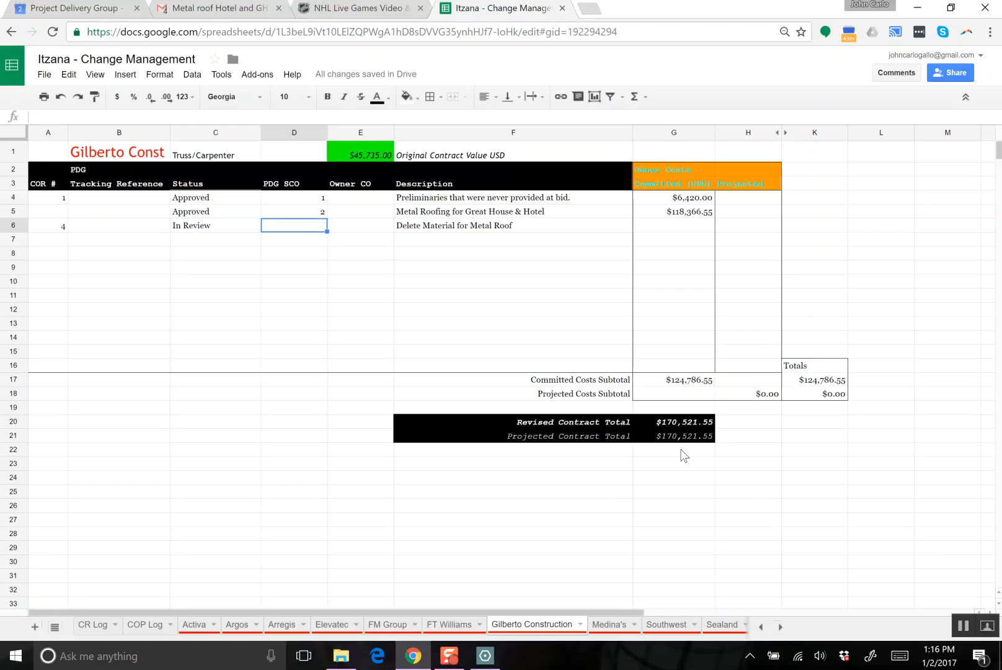
# - Enter 26734.57 as the projected owner cost for the Delete Material for Metal Roof row
pyautogui.press('Right')
pyautogui.press('Right')
pyautogui.press('Right')
pyautogui.press('Right')
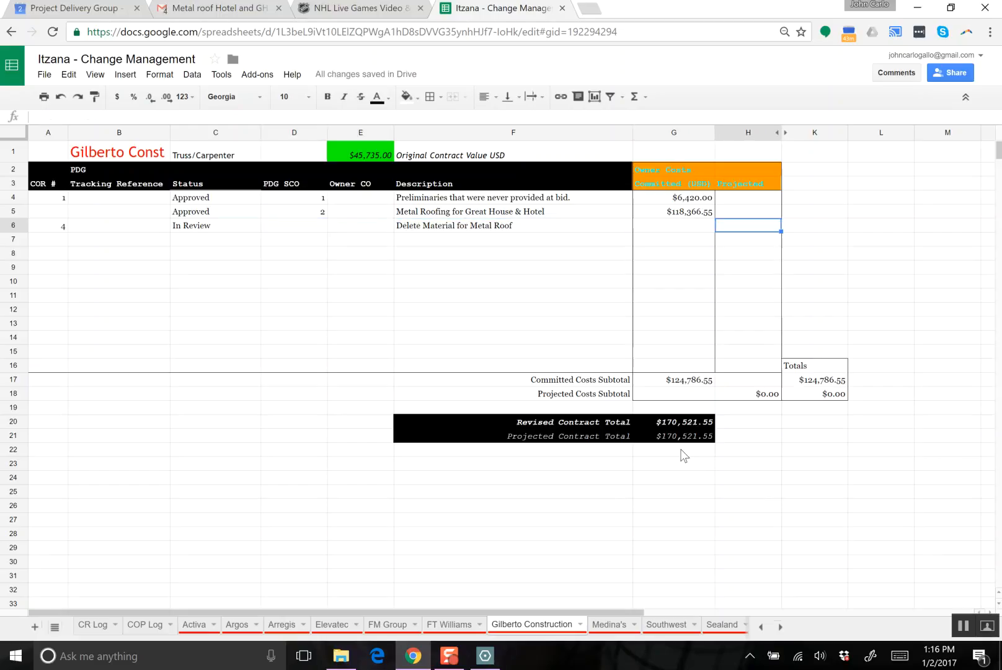
pyautogui.write('26')
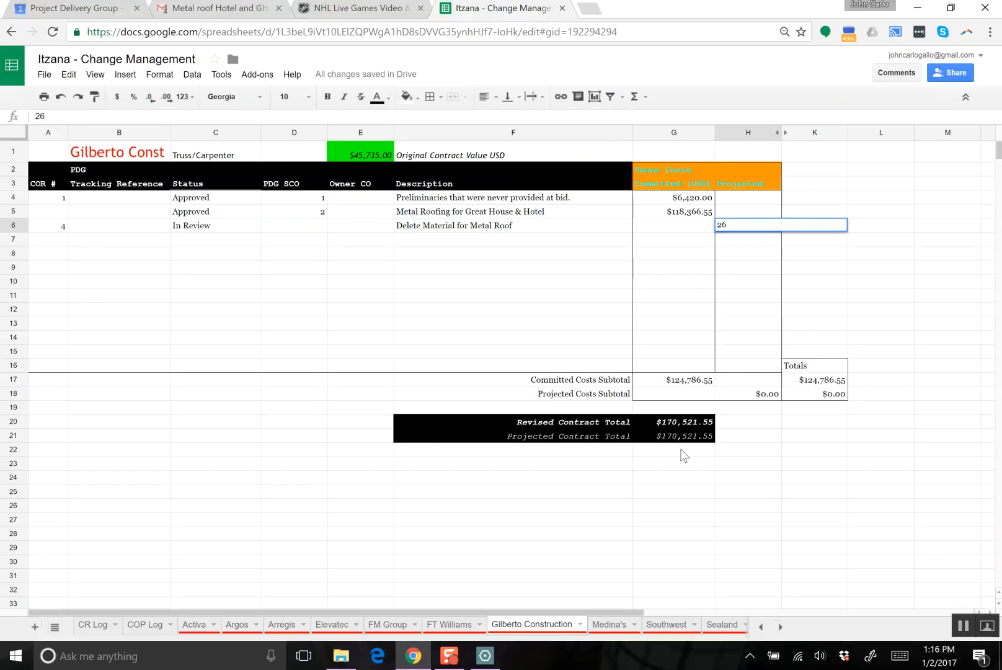
pyautogui.write('734.57')
pyautogui.press('Return')
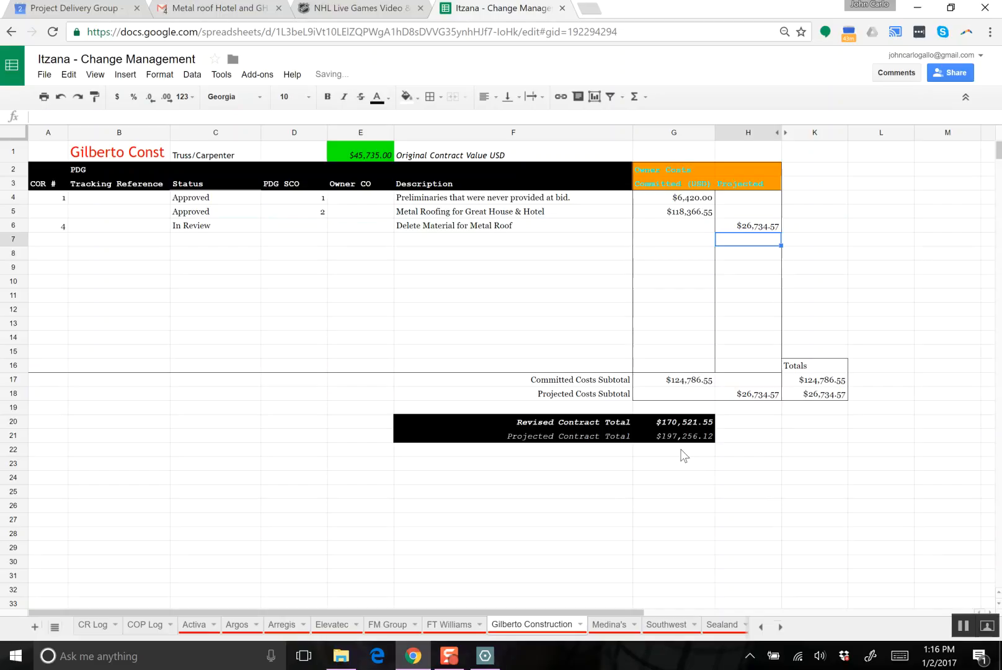
# - Make the projected cost in the Delete Material for Metal Roof row a deduction of -26734.57
pyautogui.press('Up')
pyautogui.press('Left')
pyautogui.press('Left')
pyautogui.press('Right')
pyautogui.press('Right')
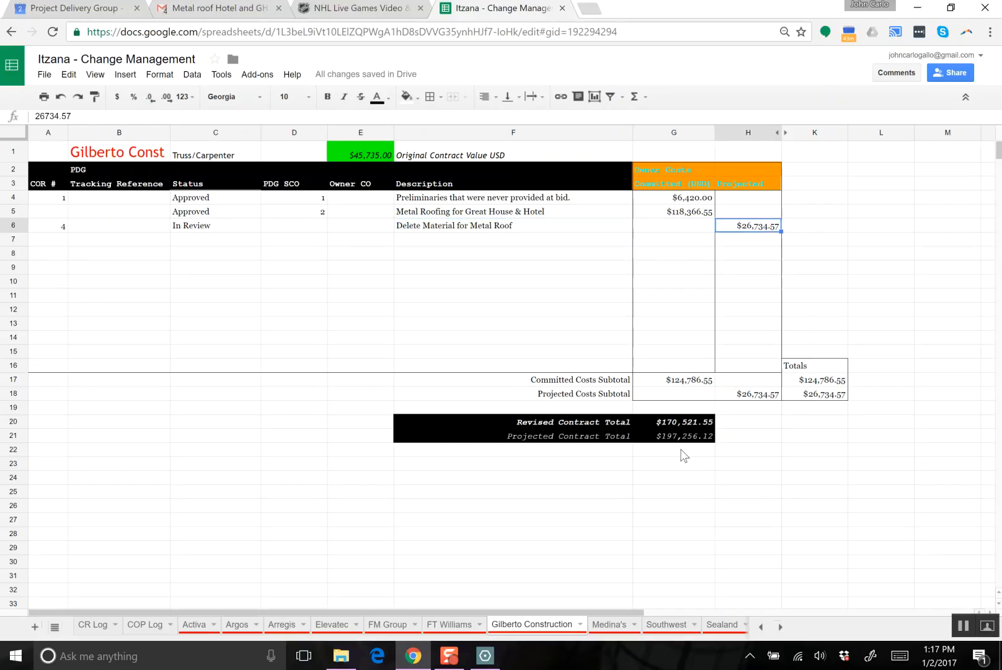
pyautogui.click(35, 117)
pyautogui.write('-')
pyautogui.press('Return')
pyautogui.press('Up')
pyautogui.press('Left')
pyautogui.press('Left')
pyautogui.press('Left')
pyautogui.press('Right')
pyautogui.press('Right')
pyautogui.press('Right')
pyautogui.press('Left')
pyautogui.press('Left')
pyautogui.press('Left')
pyautogui.press('Left')
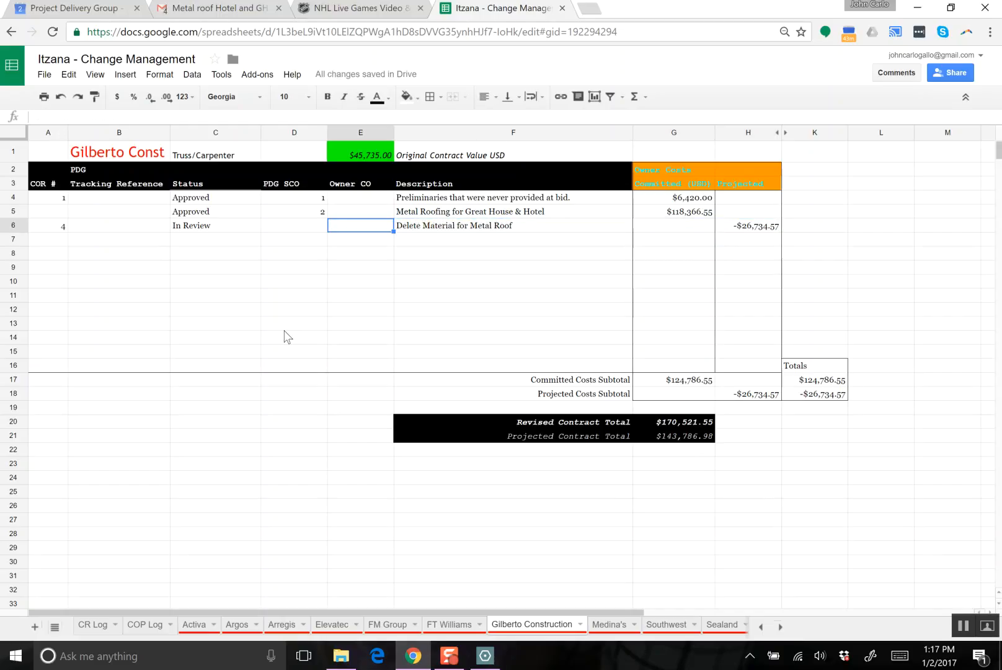
# - Open the Excel workbook Gilberto CO Template.xlsx from the Gilberto Construction folder in File Explorer
pyautogui.click(340, 655)
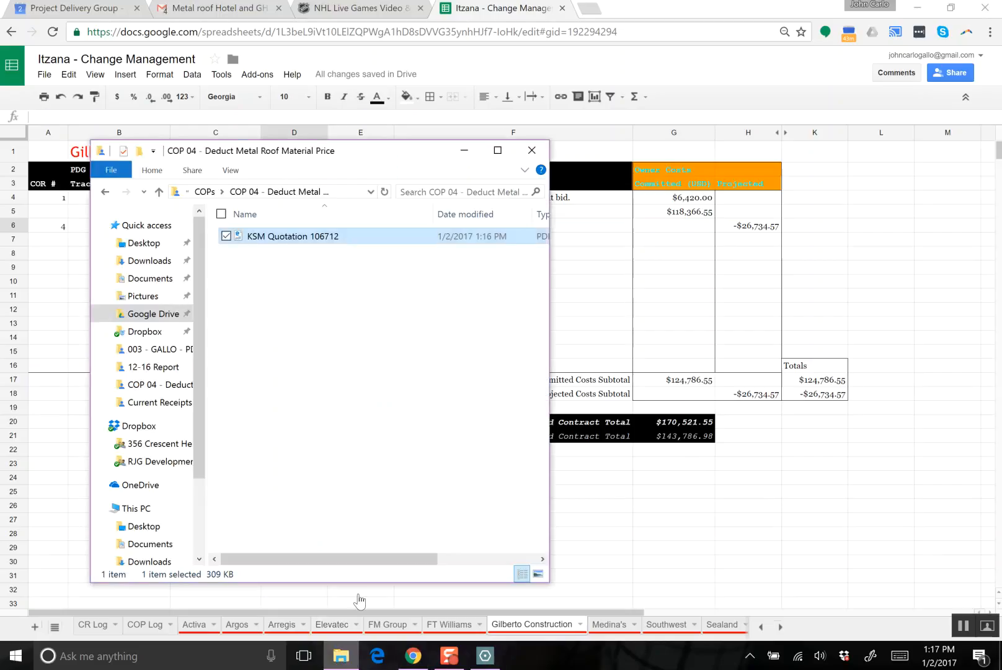
pyautogui.click(105, 193)
pyautogui.click(105, 193)
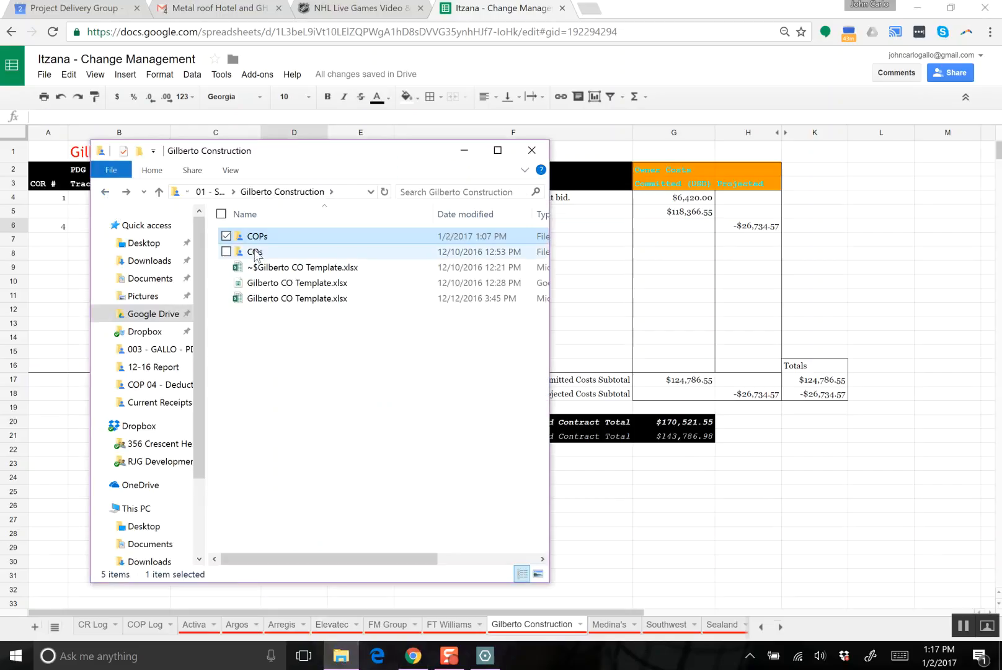
pyautogui.doubleClick(294, 302)
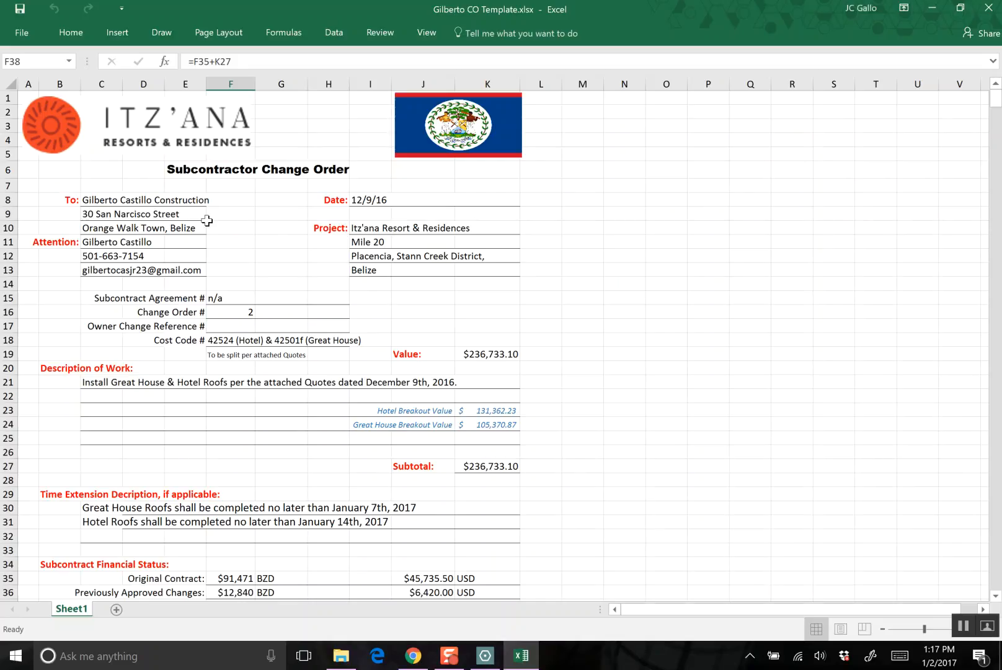
# - Set the date of the subcontractor change order to 1/2/17
pyautogui.click(143, 201)
pyautogui.click(104, 202)
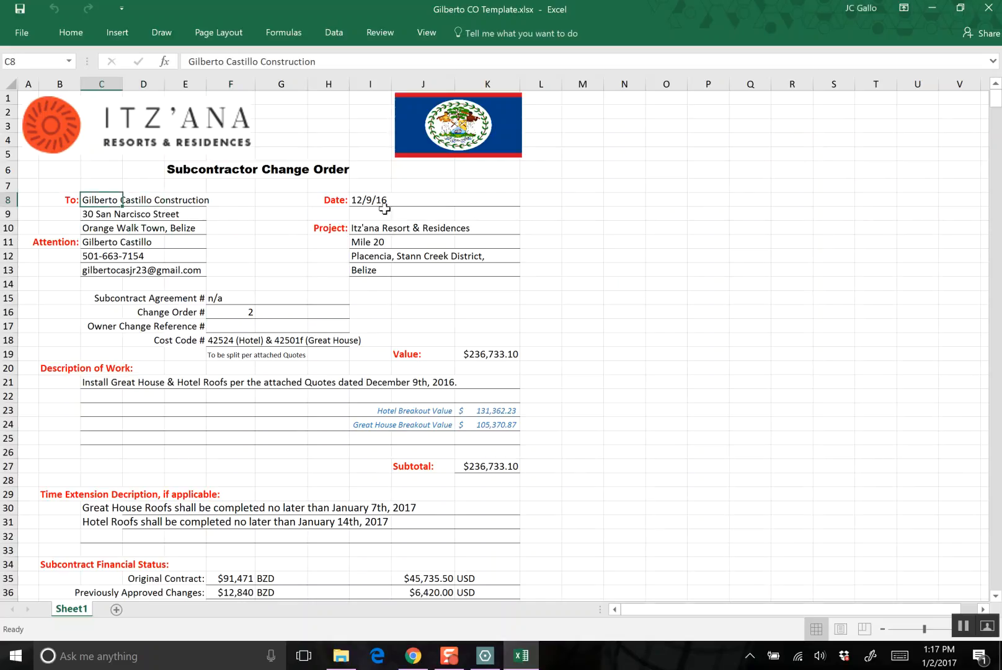
pyautogui.click(358, 196)
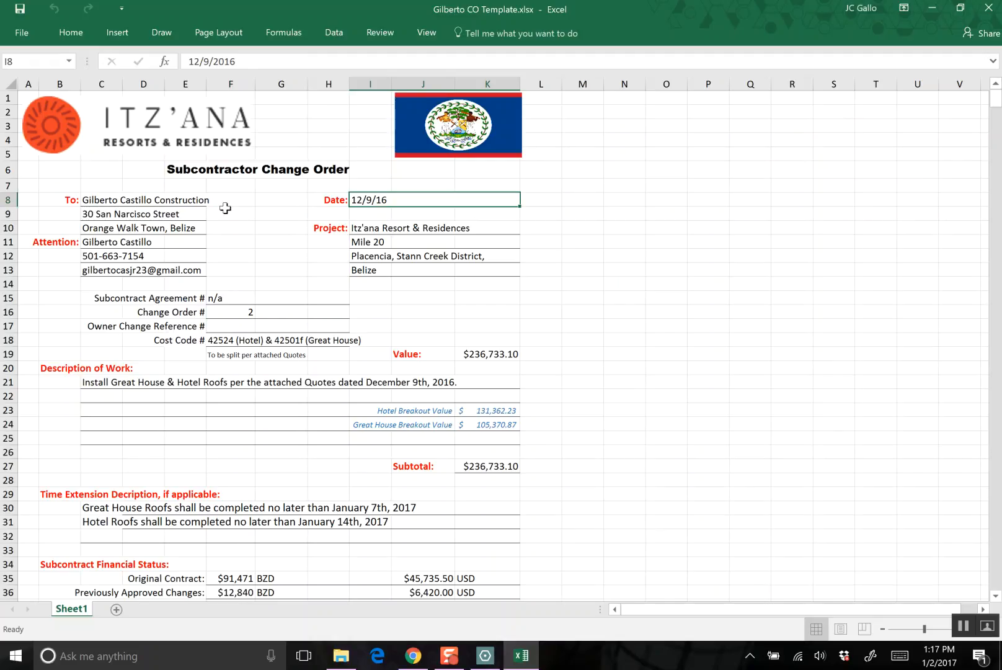
pyautogui.moveTo(249, 64); pyautogui.dragTo(186, 62)
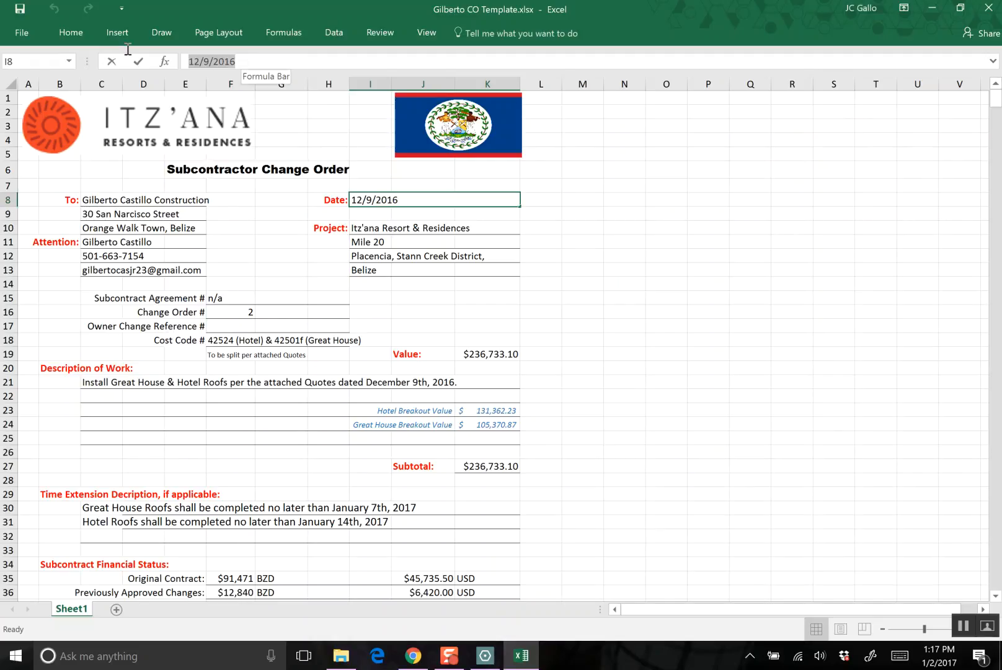
pyautogui.write('1/2/1')
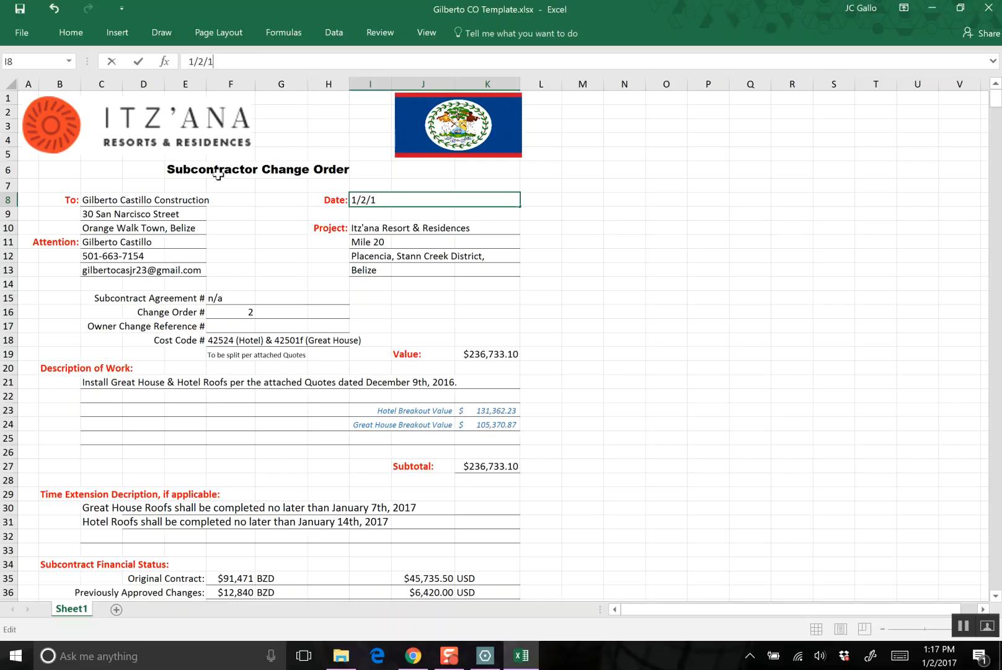
pyautogui.write('7')
pyautogui.click(198, 244)
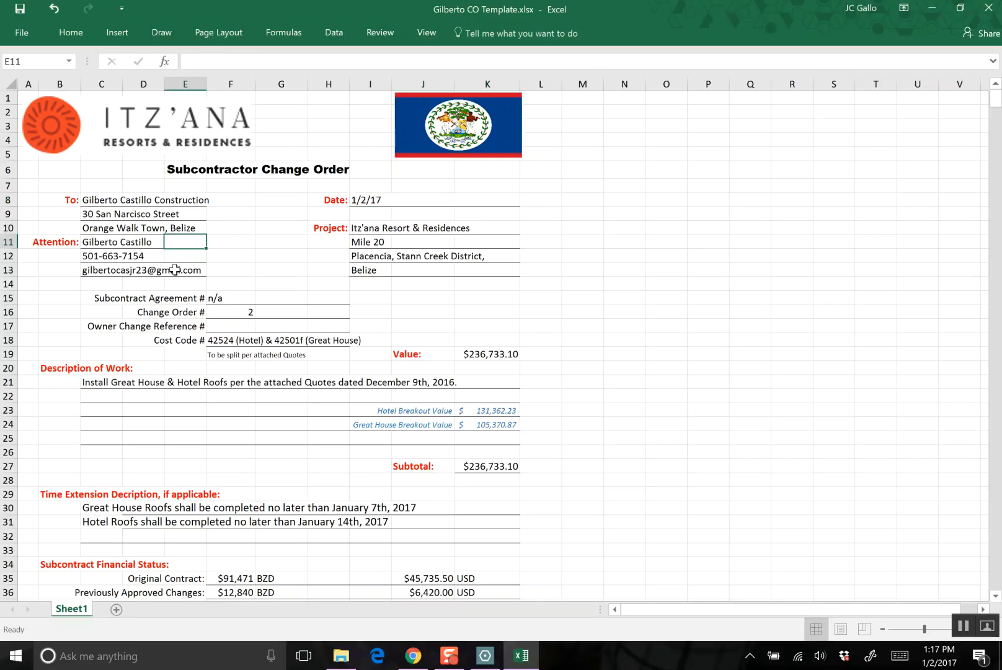
# - Set the Change Order # of the subcontractor change order to 3
pyautogui.click(250, 312)
pyautogui.write('3')
pyautogui.press('Return')
pyautogui.press('Return')
pyautogui.press('Return')
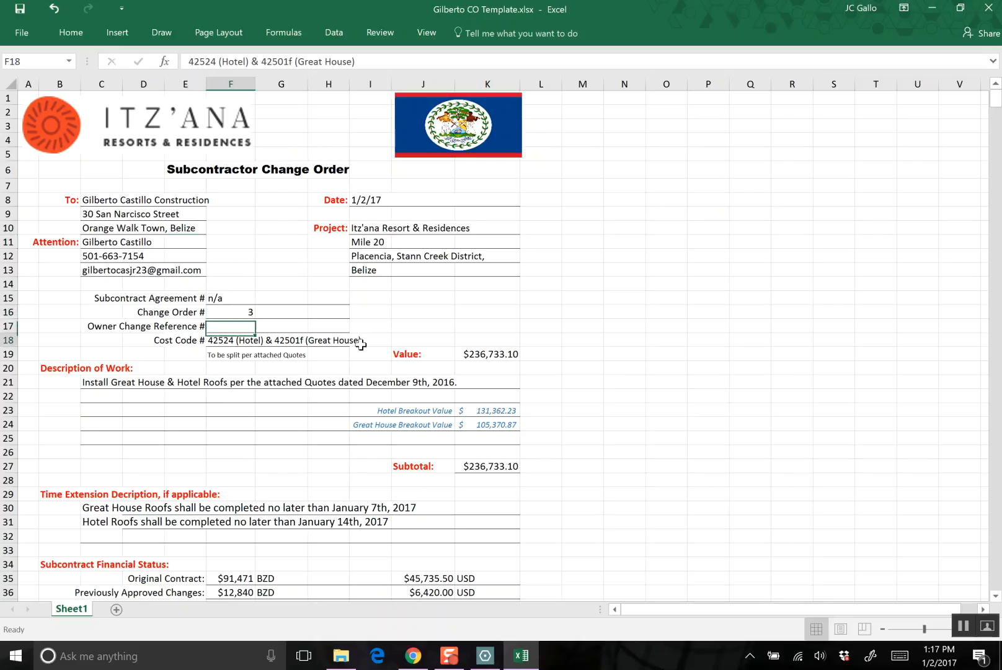
pyautogui.press('Return')
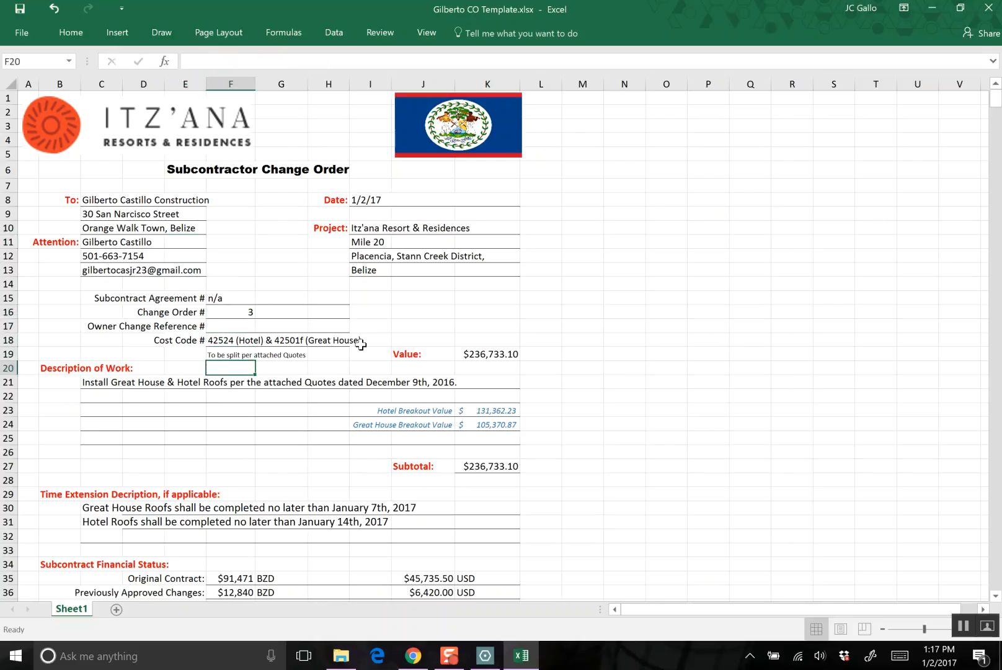
pyautogui.press('Return')
pyautogui.press('Tab')
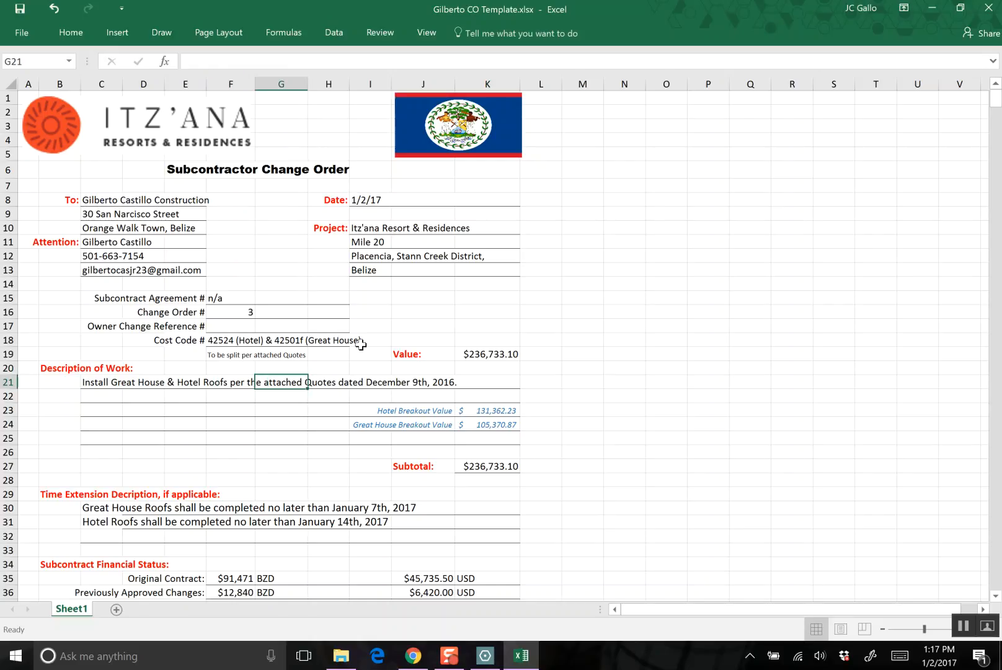
pyautogui.press('Left')
pyautogui.press('Up')
pyautogui.press('Up')
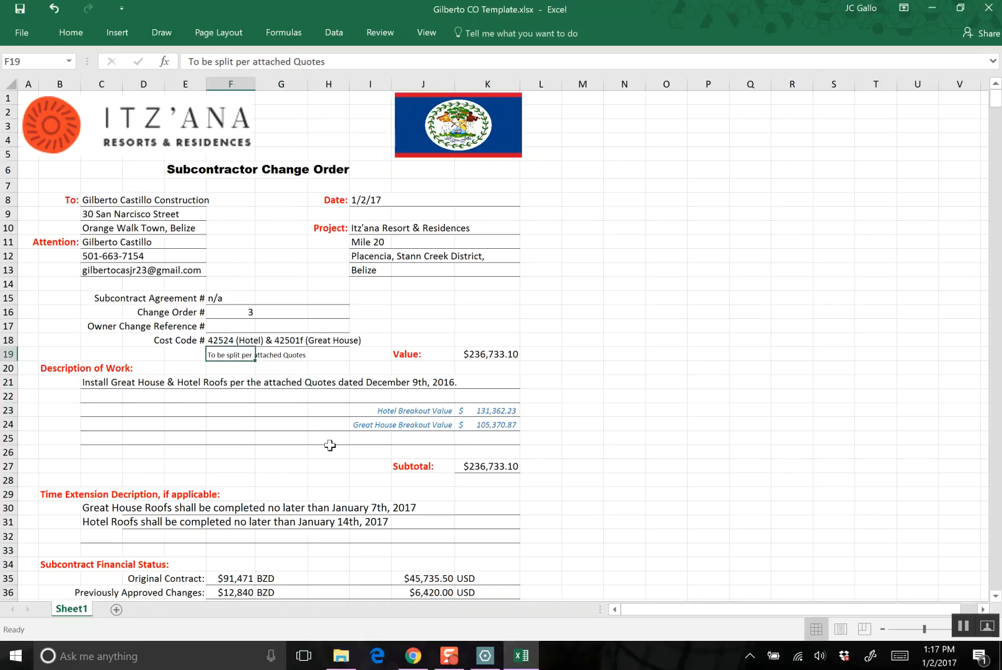
# - Switch to the KSM Quotation 106712 PDF in Drawboard PDF and draw green arrows leading from the USD amount and from the BZD total
pyautogui.click(490, 660)
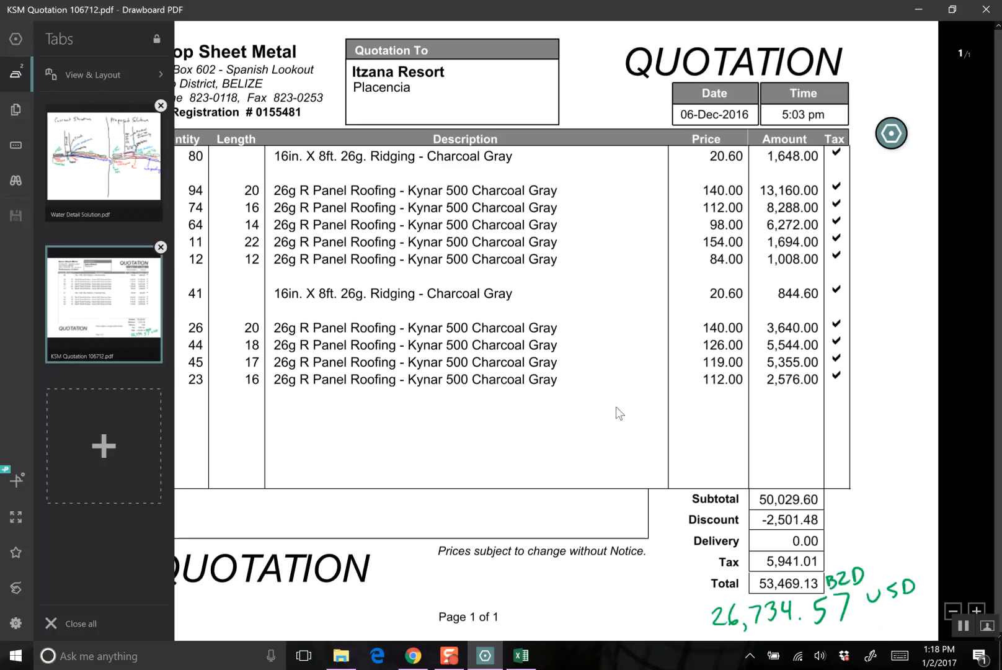
pyautogui.moveTo(706, 610)
pyautogui.mouseDown()
pyautogui.moveTo(663, 586)
pyautogui.moveTo(674, 580)
pyautogui.mouseUp()
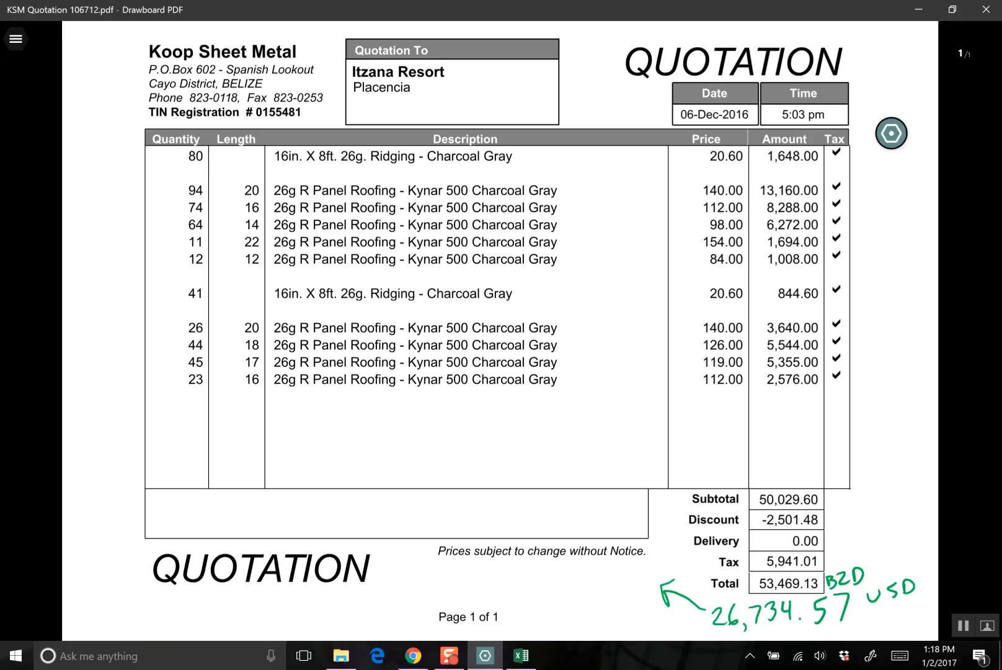
pyautogui.moveTo(738, 578)
pyautogui.mouseDown()
pyautogui.moveTo(723, 557)
pyautogui.moveTo(546, 466)
pyautogui.mouseUp()
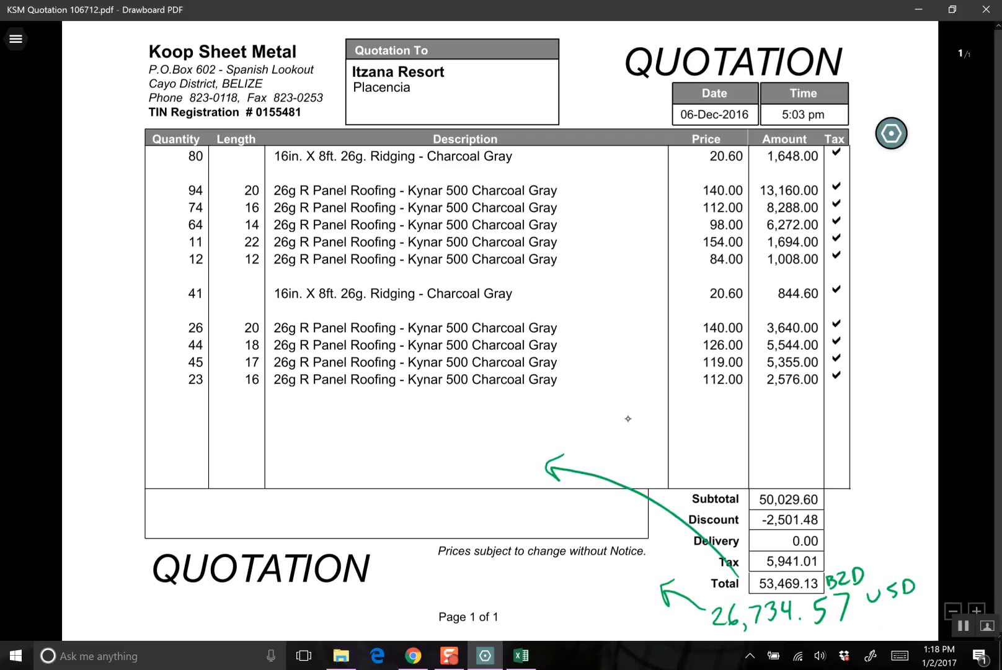
# - Handwrite "26,734.57 BZD to GH" in green ink in the empty area below the quotation's item rows
pyautogui.moveTo(409, 428)
pyautogui.mouseDown()
pyautogui.moveTo(410, 453)
pyautogui.moveTo(422, 451)
pyautogui.mouseUp()
pyautogui.moveTo(436, 419); pyautogui.dragTo(434, 436)
pyautogui.moveTo(444, 436); pyautogui.dragTo(442, 445)
pyautogui.moveTo(454, 419)
pyautogui.mouseDown()
pyautogui.moveTo(460, 439)
pyautogui.moveTo(478, 424)
pyautogui.moveTo(468, 442)
pyautogui.moveTo(494, 423)
pyautogui.mouseUp()
pyautogui.click(499, 428)
pyautogui.moveTo(491, 410)
pyautogui.mouseDown()
pyautogui.moveTo(493, 434)
pyautogui.moveTo(511, 414)
pyautogui.moveTo(512, 431)
pyautogui.mouseUp()
pyautogui.moveTo(526, 405)
pyautogui.mouseDown()
pyautogui.moveTo(529, 428)
pyautogui.moveTo(572, 417)
pyautogui.mouseUp()
pyautogui.moveTo(580, 403); pyautogui.dragTo(583, 410)
pyautogui.moveTo(606, 390)
pyautogui.mouseDown()
pyautogui.moveTo(604, 403)
pyautogui.moveTo(614, 392)
pyautogui.mouseUp()
pyautogui.moveTo(618, 391); pyautogui.dragTo(669, 373)
pyautogui.moveTo(663, 367); pyautogui.dragTo(664, 381)
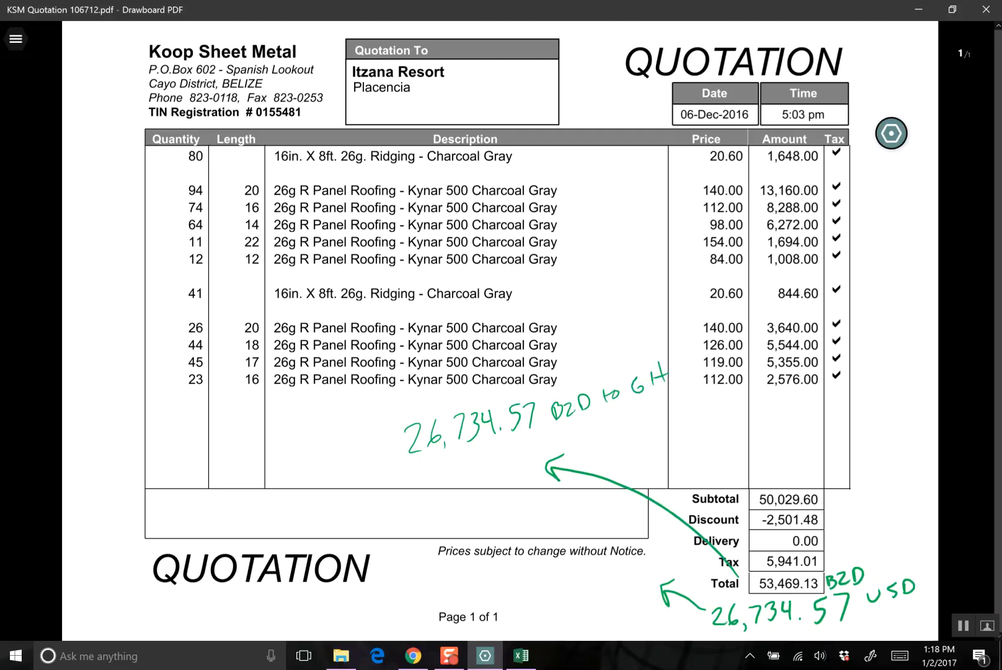
# - Handwrite "26,734.57 BZD to Hotel" in green ink directly below the GH split note
pyautogui.moveTo(406, 471)
pyautogui.mouseDown()
pyautogui.moveTo(425, 493)
pyautogui.moveTo(436, 479)
pyautogui.moveTo(452, 495)
pyautogui.mouseUp()
pyautogui.moveTo(456, 463)
pyautogui.mouseDown()
pyautogui.moveTo(468, 458)
pyautogui.moveTo(465, 482)
pyautogui.moveTo(479, 475)
pyautogui.mouseUp()
pyautogui.moveTo(495, 454)
pyautogui.mouseDown()
pyautogui.moveTo(501, 470)
pyautogui.moveTo(516, 465)
pyautogui.mouseUp()
pyautogui.click(509, 470)
pyautogui.moveTo(531, 444)
pyautogui.mouseDown()
pyautogui.moveTo(540, 442)
pyautogui.moveTo(534, 464)
pyautogui.moveTo(565, 449)
pyautogui.mouseUp()
pyautogui.moveTo(566, 431)
pyautogui.mouseDown()
pyautogui.moveTo(565, 449)
pyautogui.moveTo(593, 441)
pyautogui.mouseUp()
pyautogui.moveTo(594, 427)
pyautogui.mouseDown()
pyautogui.moveTo(594, 441)
pyautogui.moveTo(623, 429)
pyautogui.mouseUp()
pyautogui.moveTo(619, 426); pyautogui.dragTo(631, 432)
pyautogui.moveTo(649, 409)
pyautogui.mouseDown()
pyautogui.moveTo(646, 427)
pyautogui.moveTo(664, 400)
pyautogui.mouseUp()
pyautogui.moveTo(667, 412)
pyautogui.mouseDown()
pyautogui.moveTo(664, 421)
pyautogui.moveTo(686, 417)
pyautogui.mouseUp()
pyautogui.moveTo(696, 391); pyautogui.dragTo(691, 406)
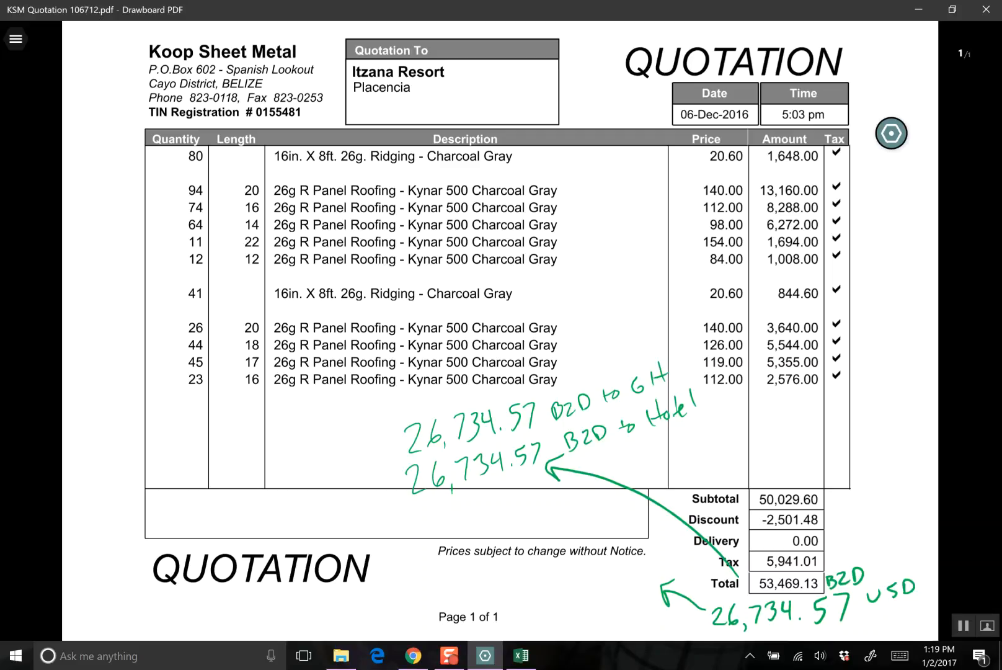
# - Handwrite the USD split "13,367.29 GH" and "13,367.29 Hotel" beside the arrow from the USD amount
pyautogui.moveTo(539, 573)
pyautogui.mouseDown()
pyautogui.moveTo(541, 587)
pyautogui.moveTo(618, 578)
pyautogui.moveTo(629, 565)
pyautogui.moveTo(625, 581)
pyautogui.mouseUp()
pyautogui.moveTo(537, 599)
pyautogui.mouseDown()
pyautogui.moveTo(538, 614)
pyautogui.moveTo(593, 611)
pyautogui.mouseUp()
pyautogui.click(598, 611)
pyautogui.moveTo(604, 595); pyautogui.dragTo(614, 610)
pyautogui.moveTo(623, 594); pyautogui.dragTo(620, 600)
pyautogui.moveTo(658, 555); pyautogui.dragTo(660, 566)
pyautogui.moveTo(664, 554)
pyautogui.mouseDown()
pyautogui.moveTo(663, 567)
pyautogui.moveTo(672, 562)
pyautogui.moveTo(641, 605)
pyautogui.mouseUp()
pyautogui.moveTo(649, 586); pyautogui.dragTo(651, 595)
pyautogui.moveTo(653, 594); pyautogui.dragTo(652, 601)
pyautogui.moveTo(655, 593); pyautogui.dragTo(680, 578)
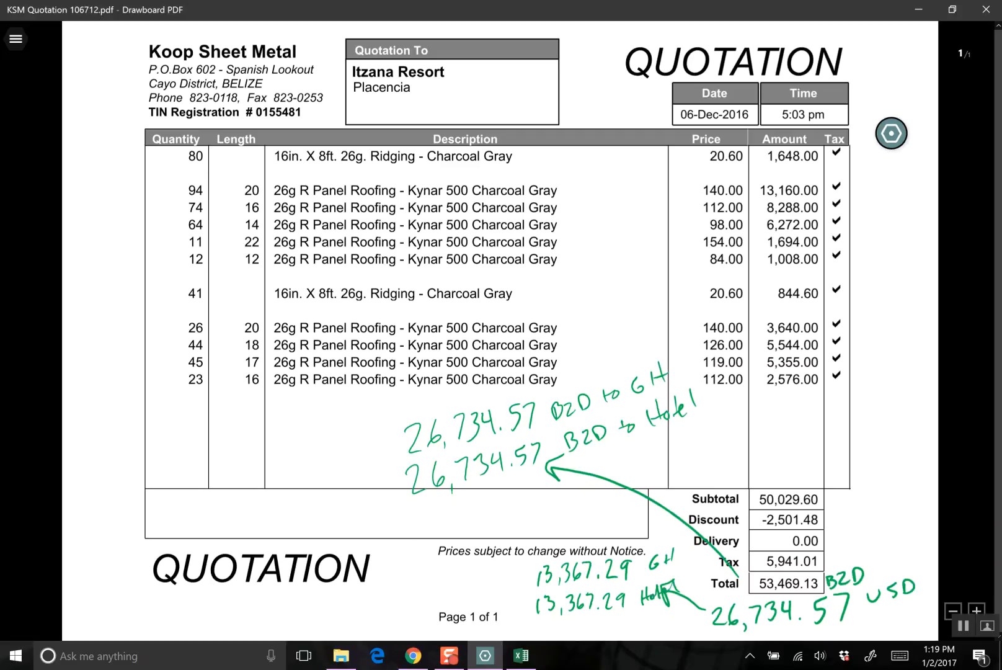
# - Save the split notes to the KSM Quotation 106712 PDF and return to the change order workbook in Excel
pyautogui.click(15, 39)
pyautogui.click(15, 215)
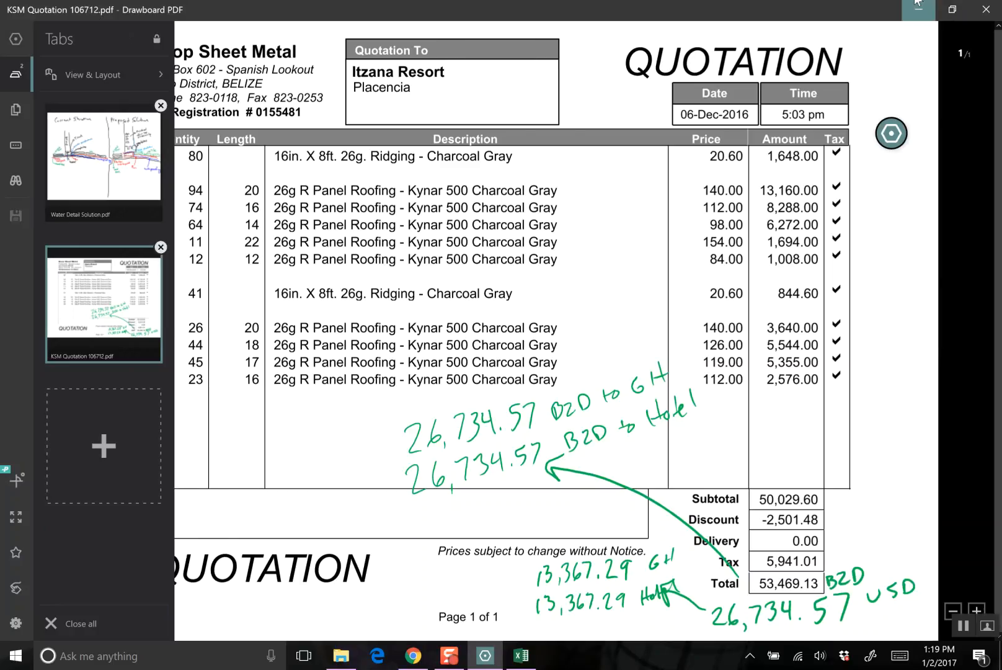
pyautogui.click(918, 9)
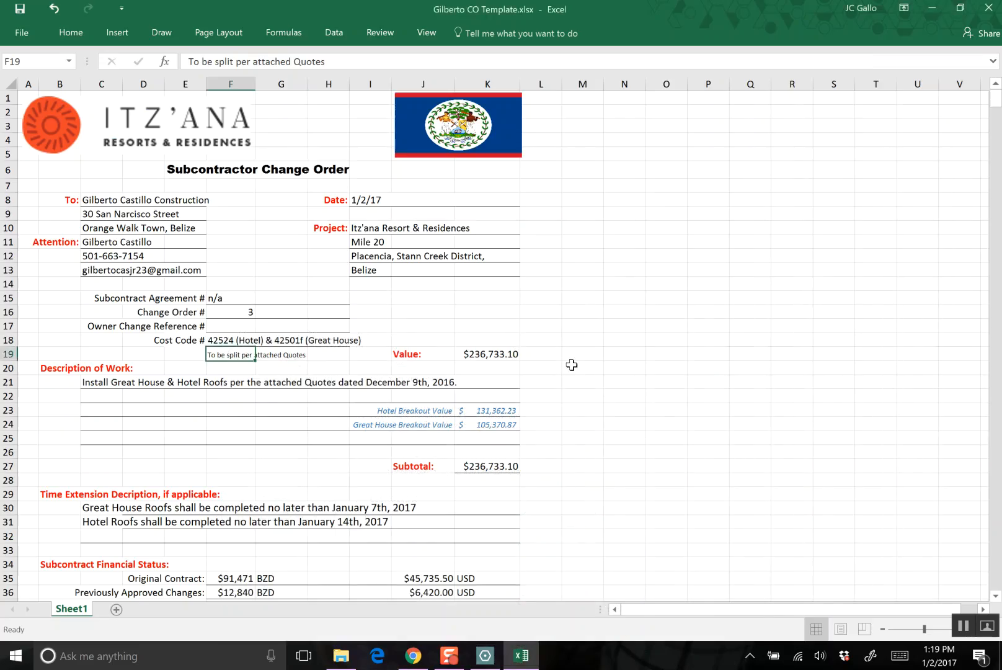
# - Replace the change order's Cost Code # entry with "Great House & Hotel Roofing"
pyautogui.press('Right')
pyautogui.press('Right')
pyautogui.press('Right')
pyautogui.press('Right')
pyautogui.press('Left')
pyautogui.press('Left')
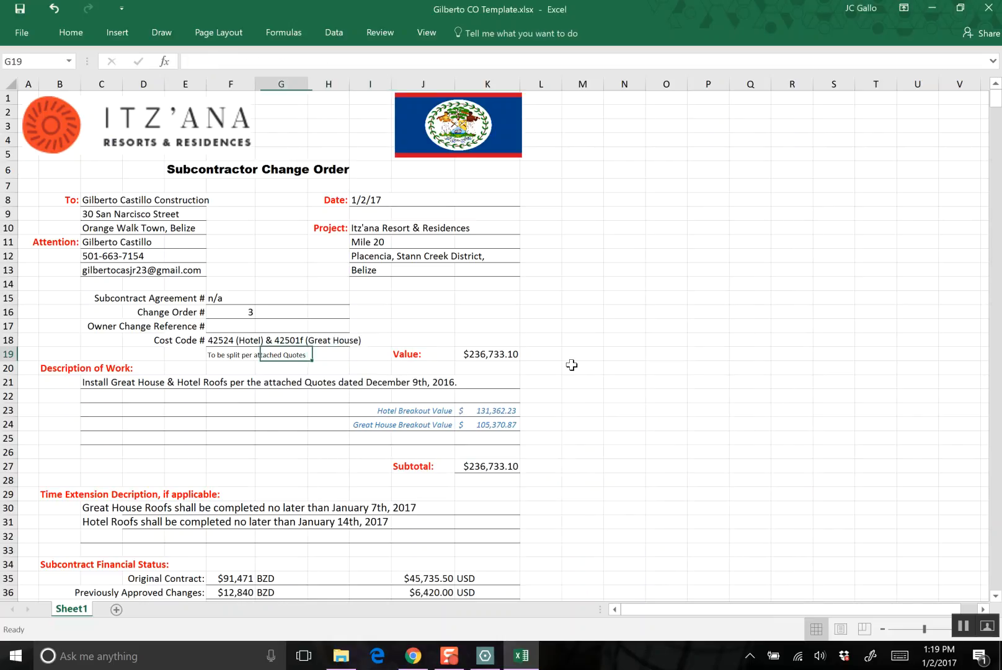
pyautogui.press('Left')
pyautogui.press('Left')
pyautogui.press('Up')
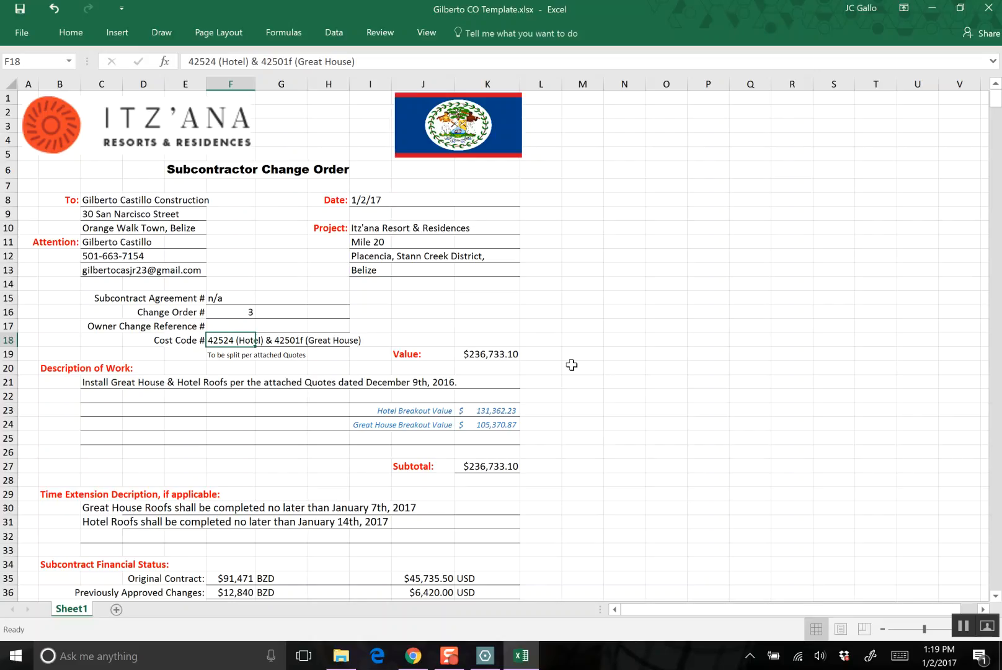
pyautogui.write('Great H')
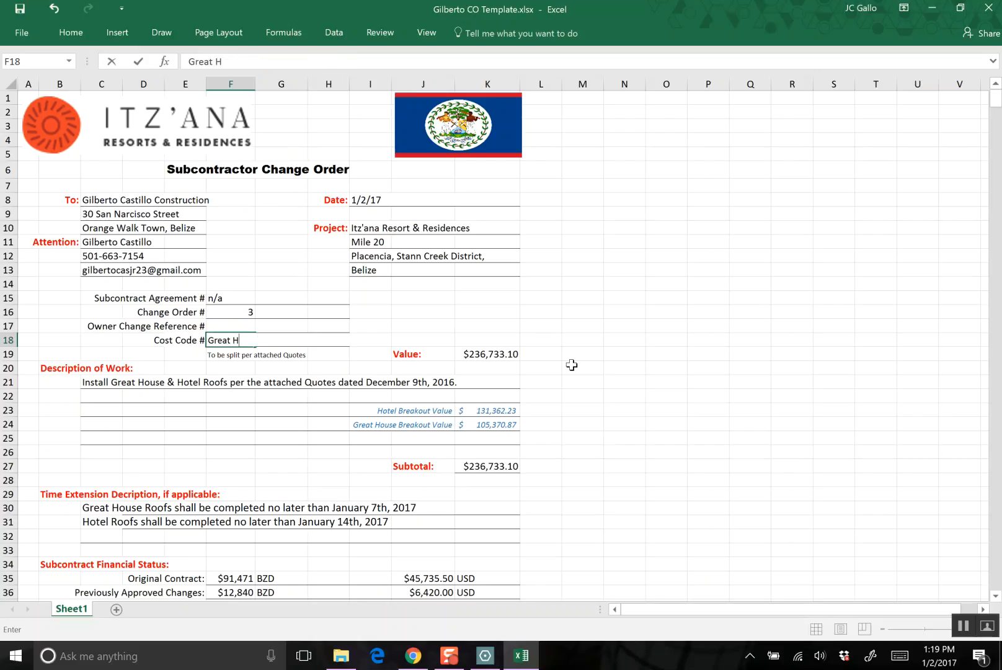
pyautogui.write('ouse & Hotel Roofing')
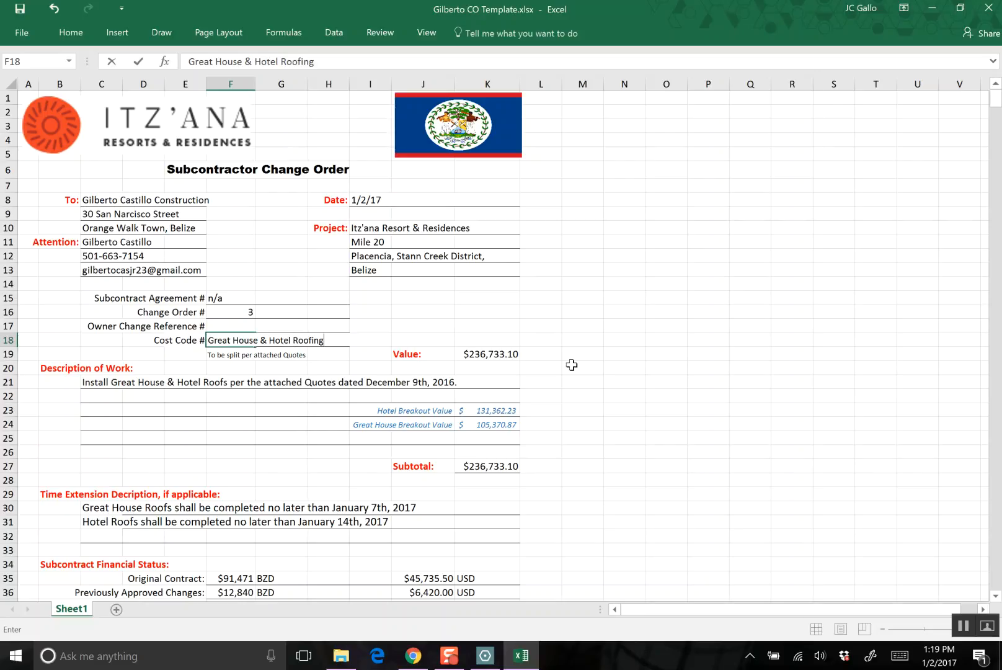
pyautogui.press('Return')
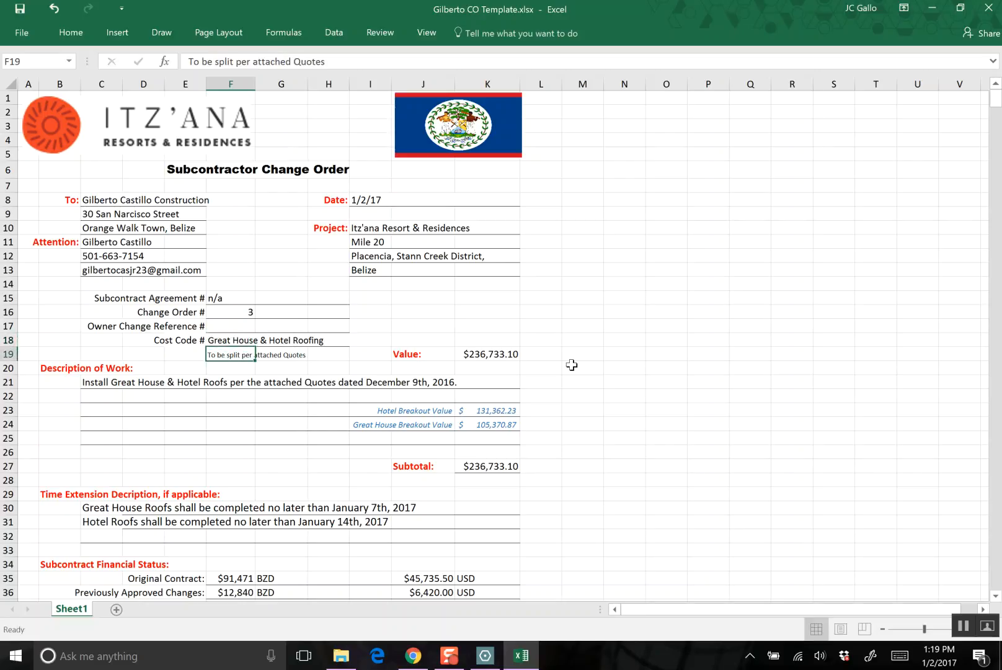
# - Replace the change order's Value with the KSM quotation total as a deduction, -$53,469.13, checking it against the PDF
pyautogui.press('Down')
pyautogui.press('Right')
pyautogui.press('Right')
pyautogui.press('Right')
pyautogui.press('Right')
pyautogui.press('Right')
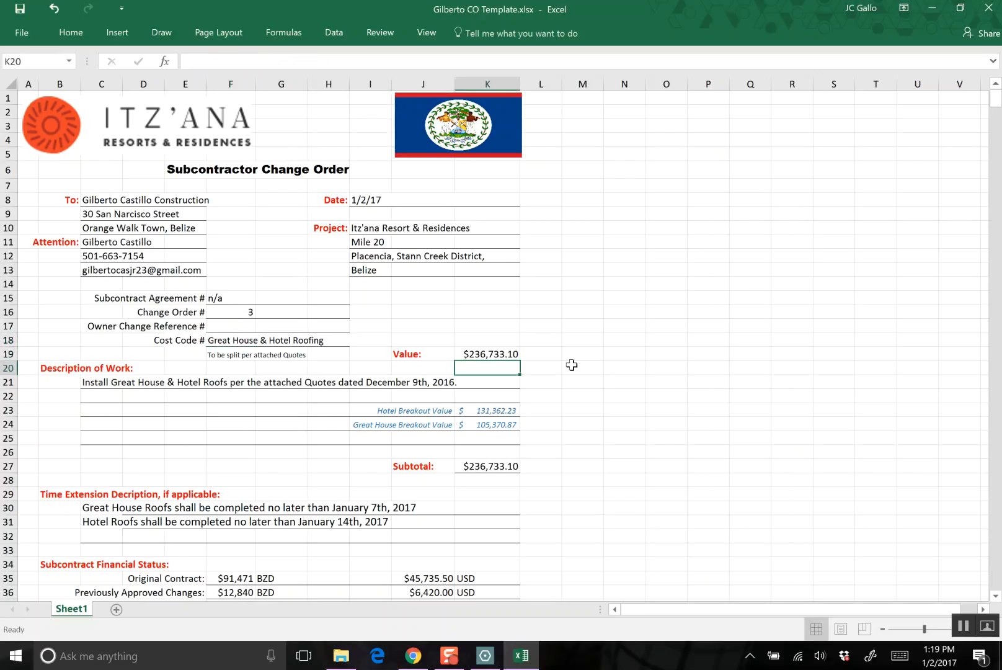
pyautogui.press('Up')
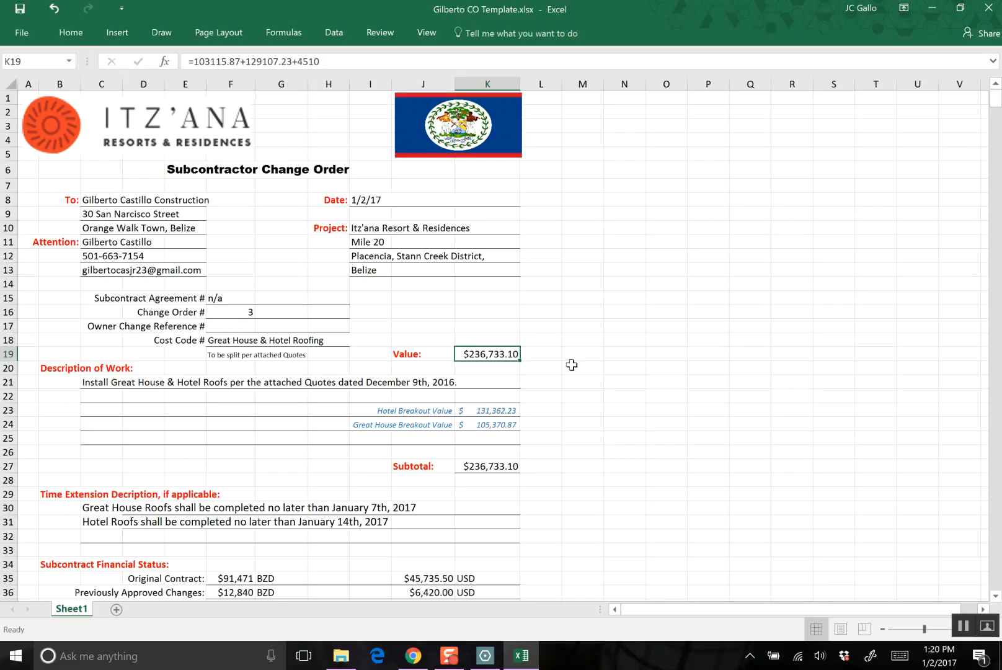
pyautogui.scroll(-2, 571, 364)
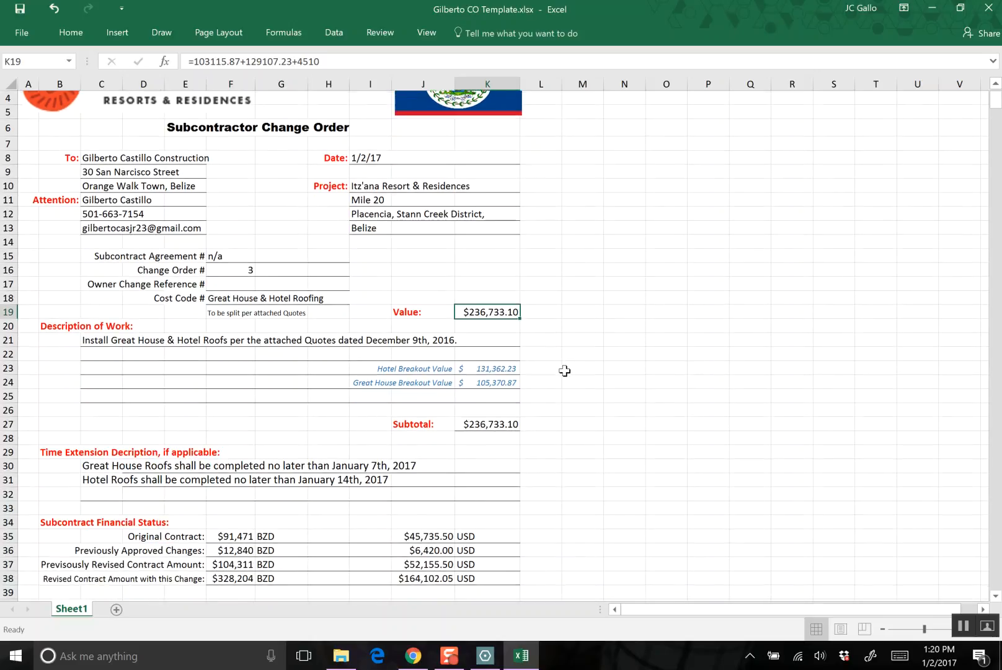
pyautogui.scroll(1, 564, 371)
pyautogui.scroll(-2, 567, 375)
pyautogui.scroll(3, 572, 380)
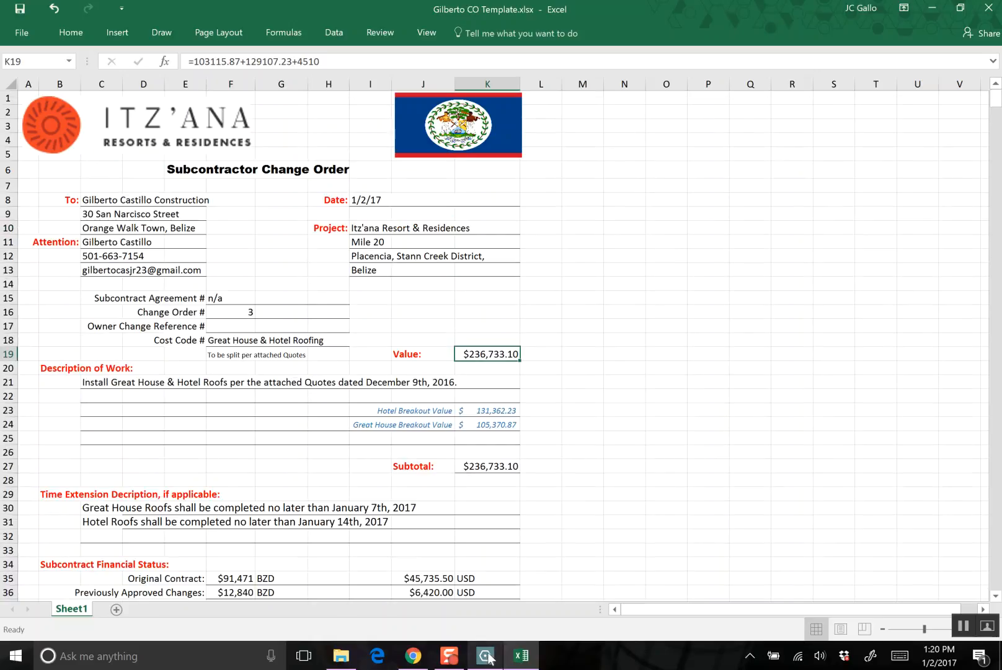
pyautogui.moveTo(487, 660)
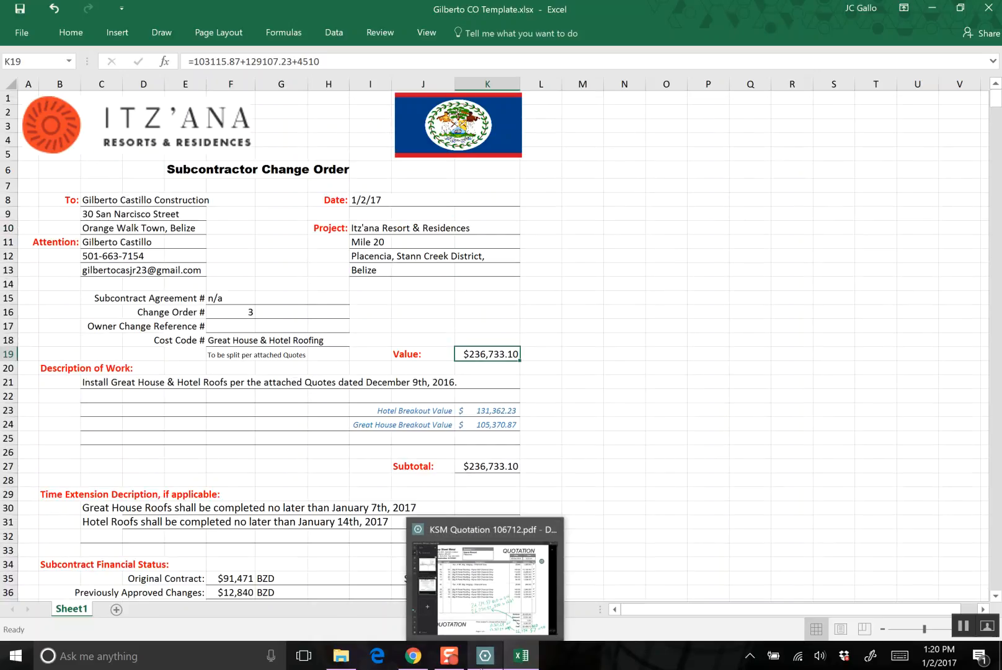
pyautogui.click(484, 661)
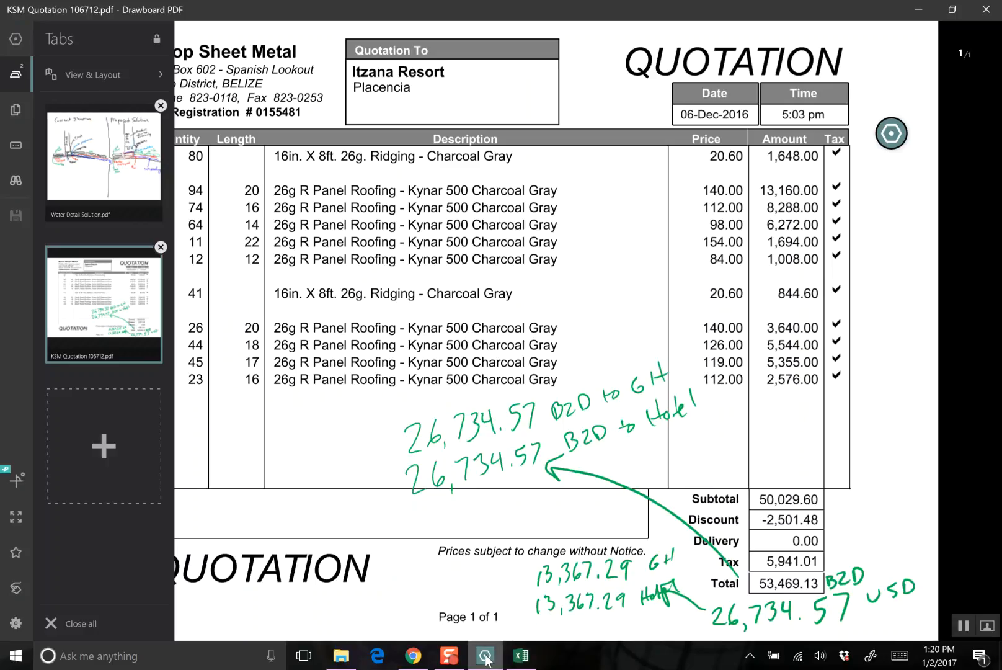
pyautogui.moveTo(486, 660)
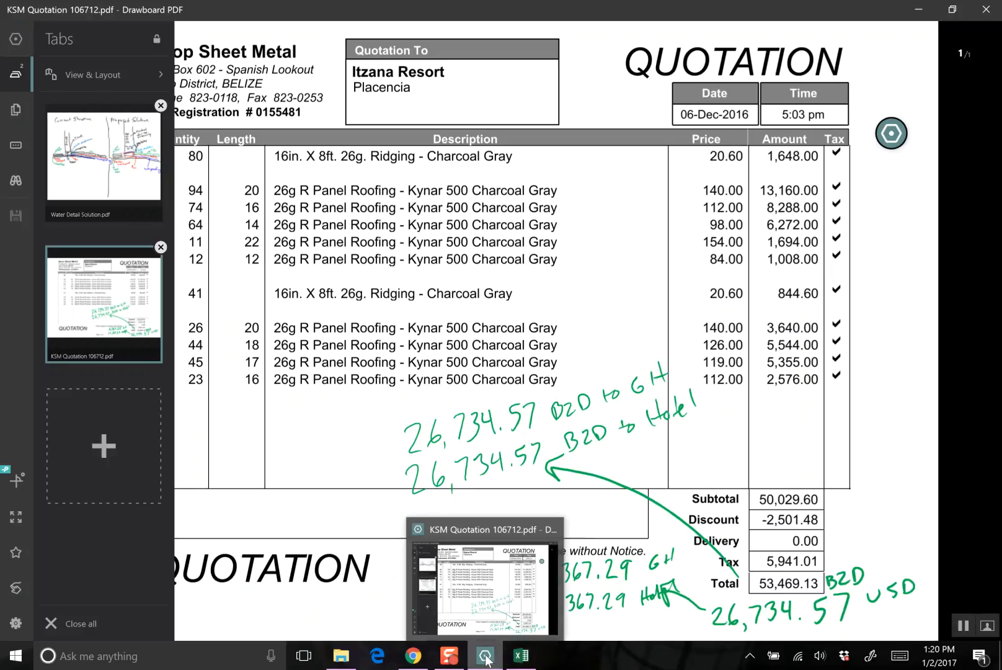
pyautogui.click(487, 660)
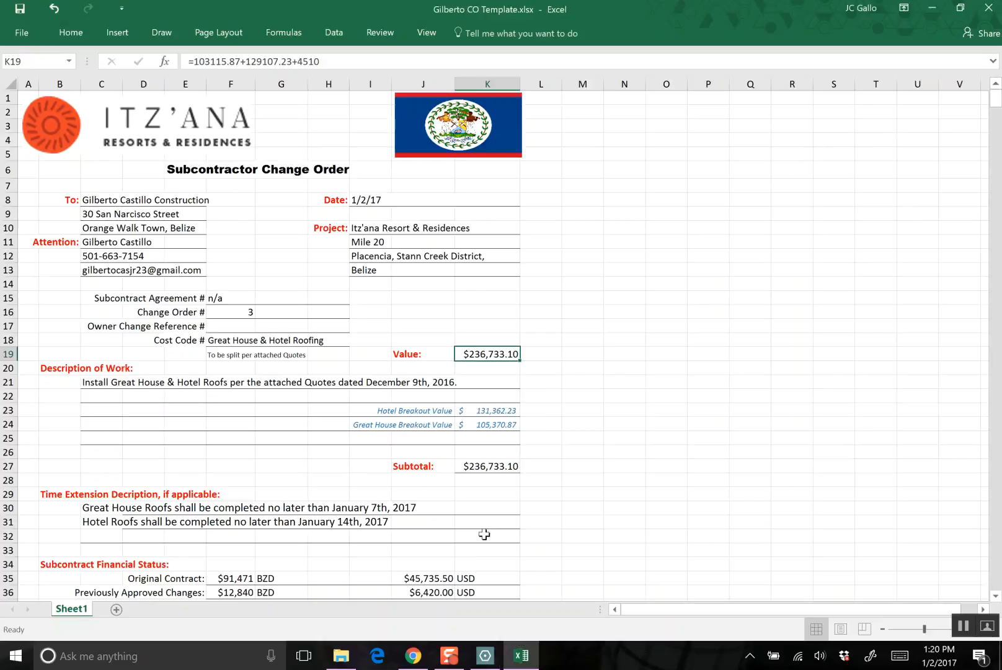
pyautogui.write('-$53,469.13')
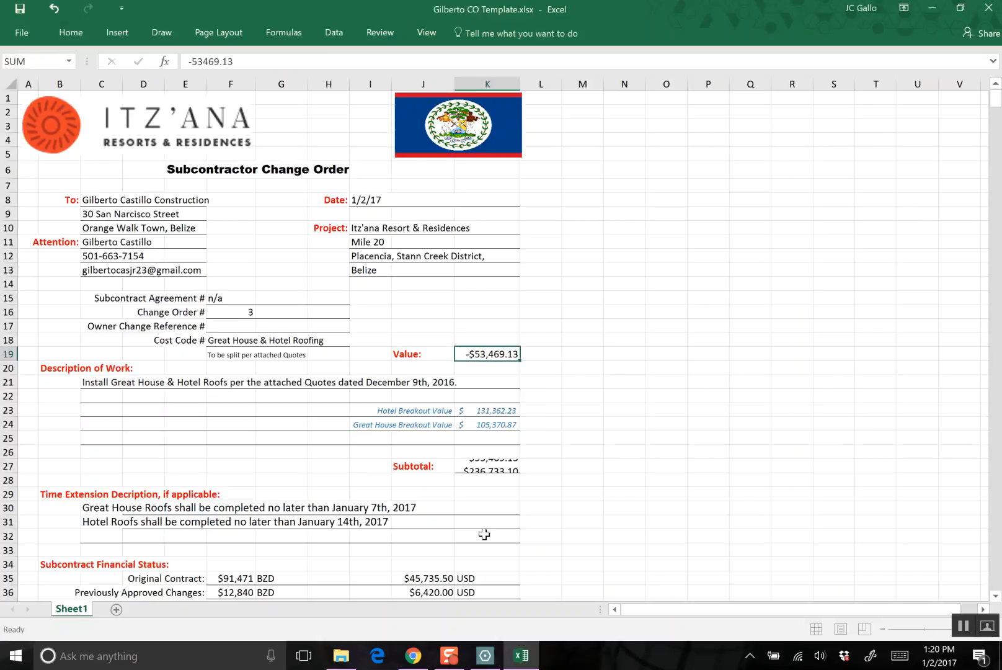
pyautogui.press('Return')
pyautogui.hotkey('alt', 'Tab')
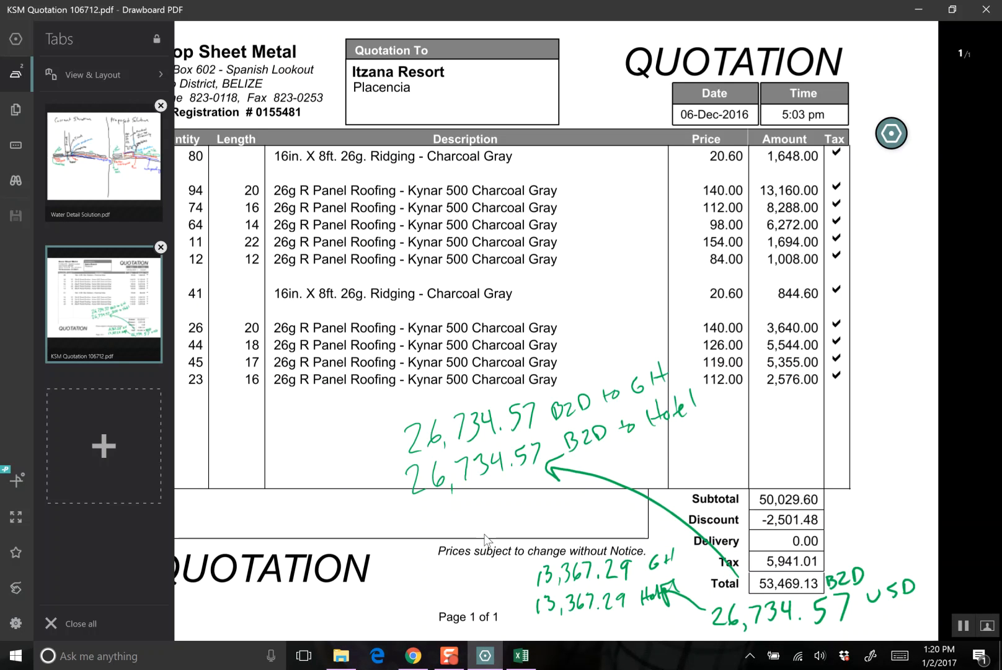
pyautogui.hotkey('alt', 'Tab')
# - Replace the Description of Work text with "Delete Supply of Metal Roofing Materials. Purchased Directly by Itz'ana per attached Quote"
pyautogui.press('Down')
pyautogui.press('Down')
pyautogui.press('Left')
pyautogui.press('Up')
pyautogui.press('Left')
pyautogui.press('Left')
pyautogui.press('Left')
pyautogui.press('Left')
pyautogui.press('Left')
pyautogui.press('Left')
pyautogui.press('Left')
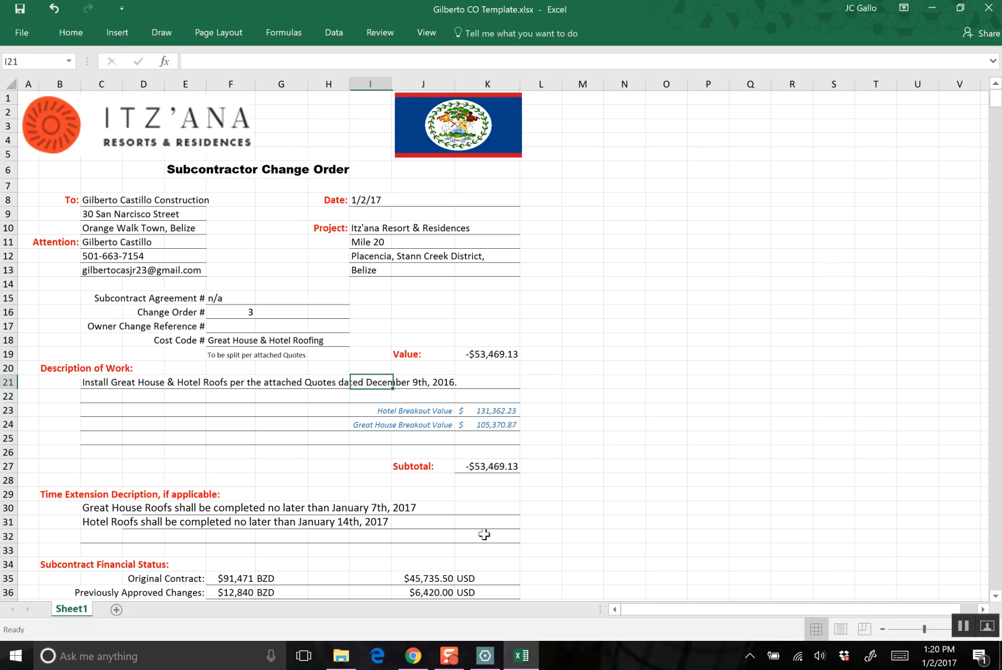
pyautogui.write('Delete Supply')
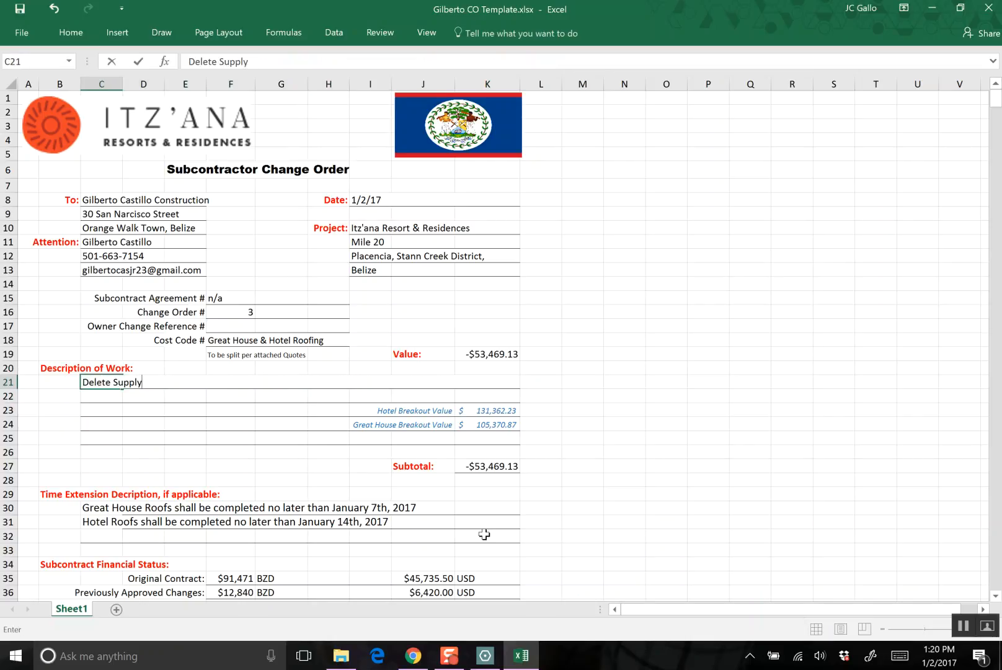
pyautogui.write(' of Metal Roofing ')
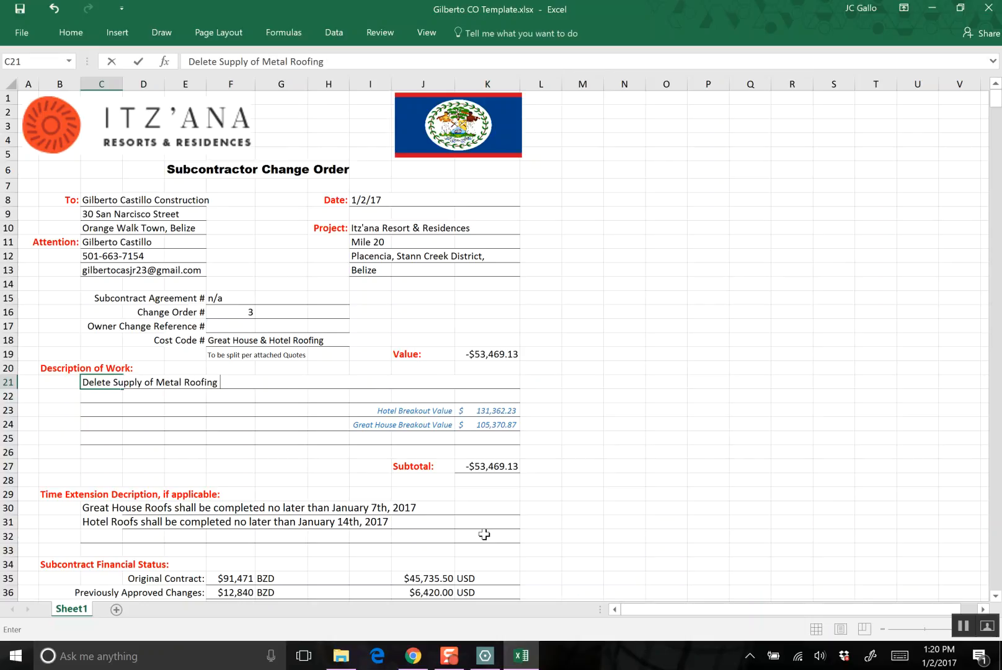
pyautogui.write('Materials.  Purchased Directly by It')
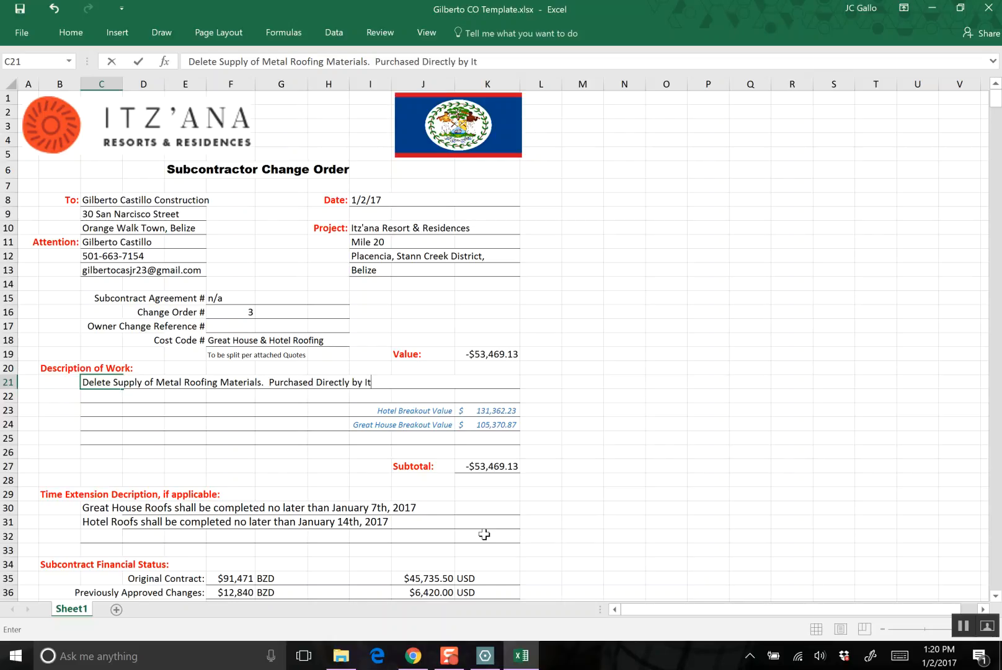
pyautogui.write("z'ana per attached Quote")
pyautogui.press('Return')
# - Set both the Hotel Breakout Value and the Great House Breakout Value to -26734.57, following the split noted on the quotation
pyautogui.press('Right')
pyautogui.press('Right')
pyautogui.press('Right')
pyautogui.press('Right')
pyautogui.press('Right')
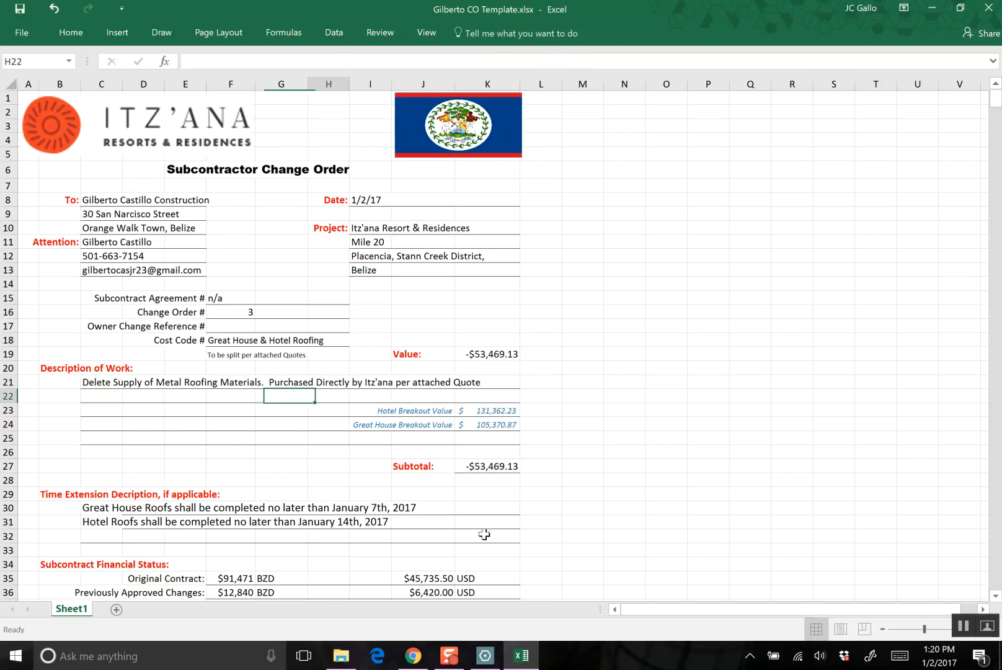
pyautogui.press('Down')
pyautogui.press('Left')
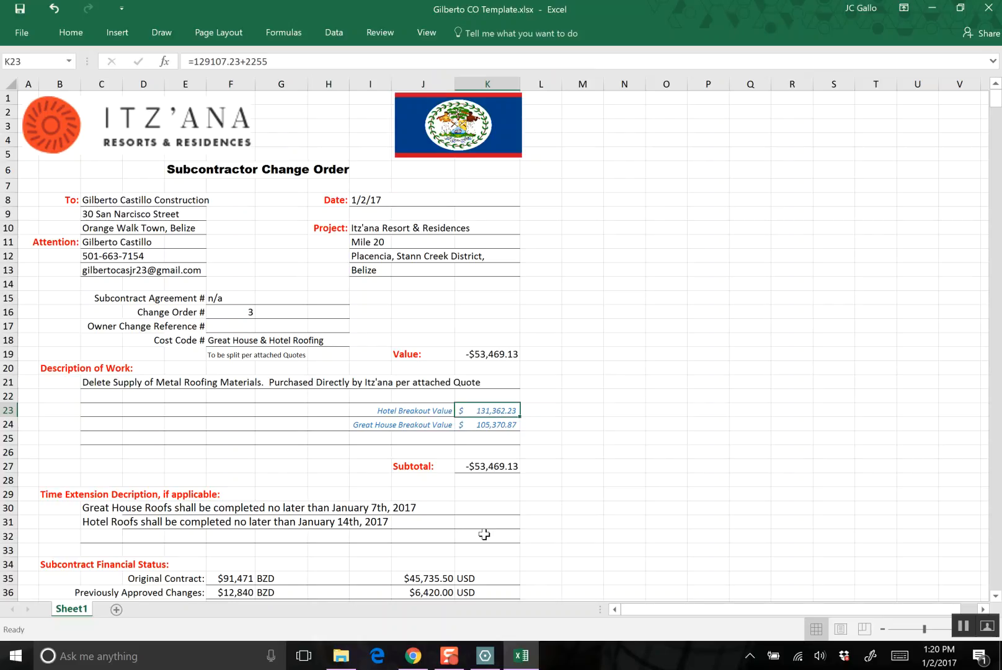
pyautogui.hotkey('alt', 'Tab')
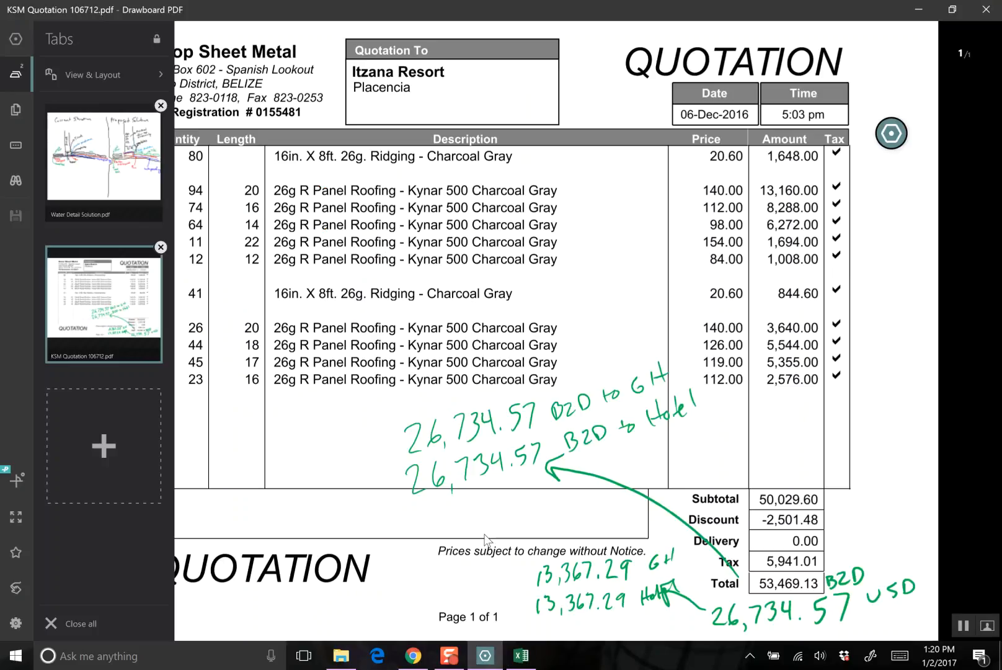
pyautogui.hotkey('alt', 'Tab')
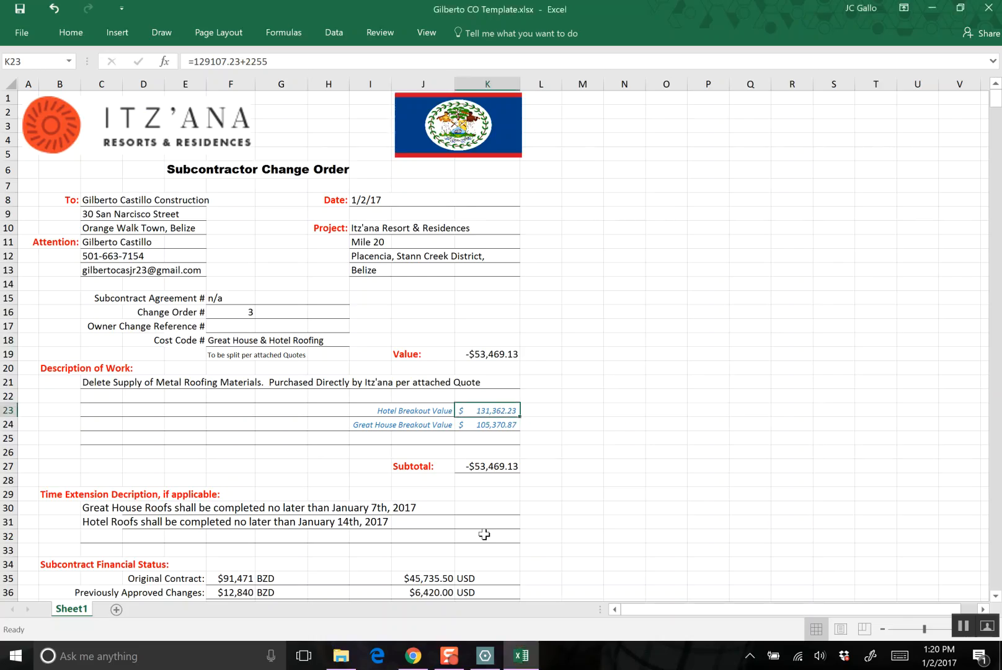
pyautogui.write('-267')
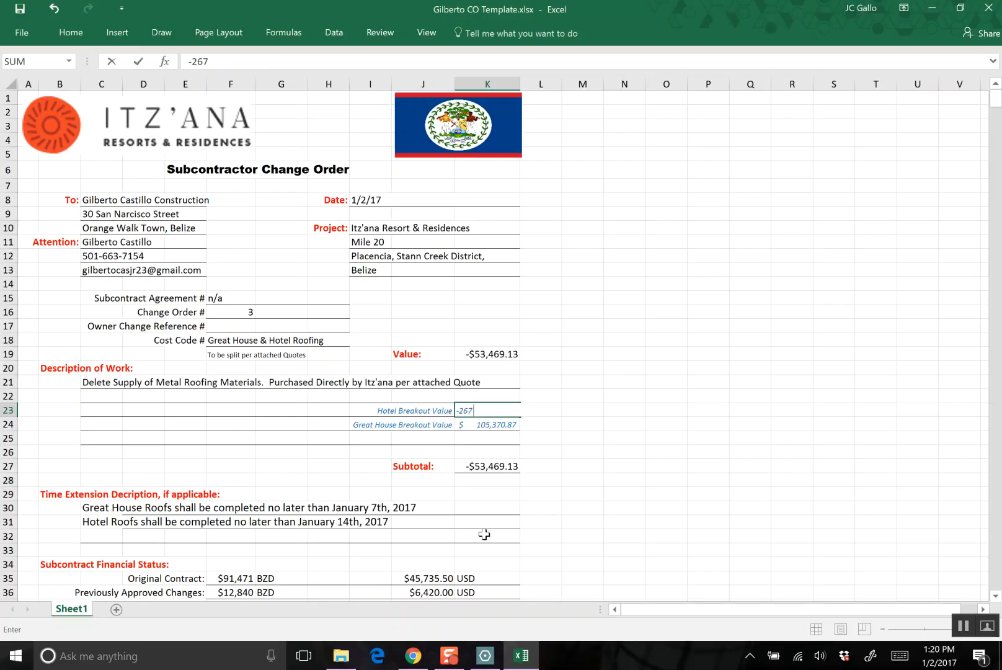
pyautogui.write('34.57')
pyautogui.press('Return')
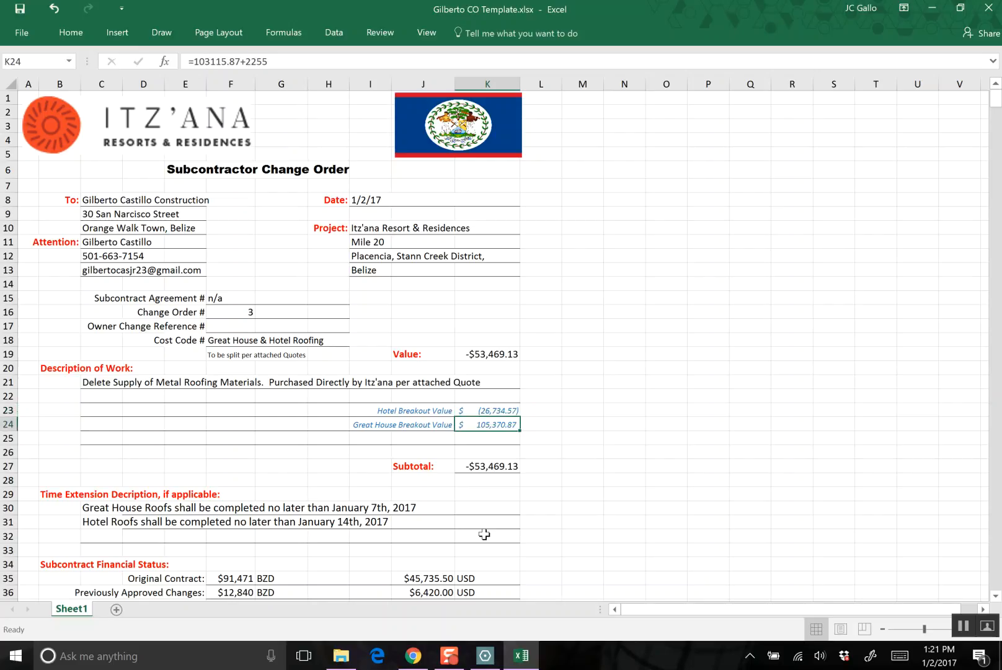
pyautogui.write('-2')
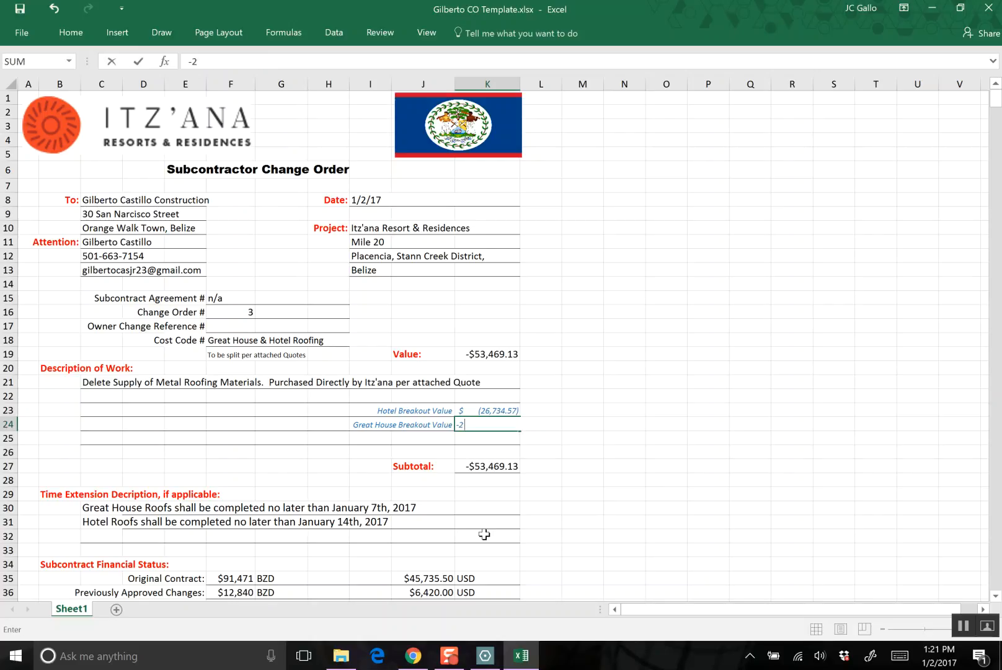
pyautogui.write('6734.57')
pyautogui.press('Return')
# - Clear the Great House and Hotel roof completion dates from the two Time Extension description lines
pyautogui.press('Down')
pyautogui.press('Down')
pyautogui.press('Down')
pyautogui.press('Down')
pyautogui.press('Left')
pyautogui.press('Left')
pyautogui.press('Down')
pyautogui.press('Down')
pyautogui.press('Down')
pyautogui.press('Down')
pyautogui.press('Down')
pyautogui.press('Down')
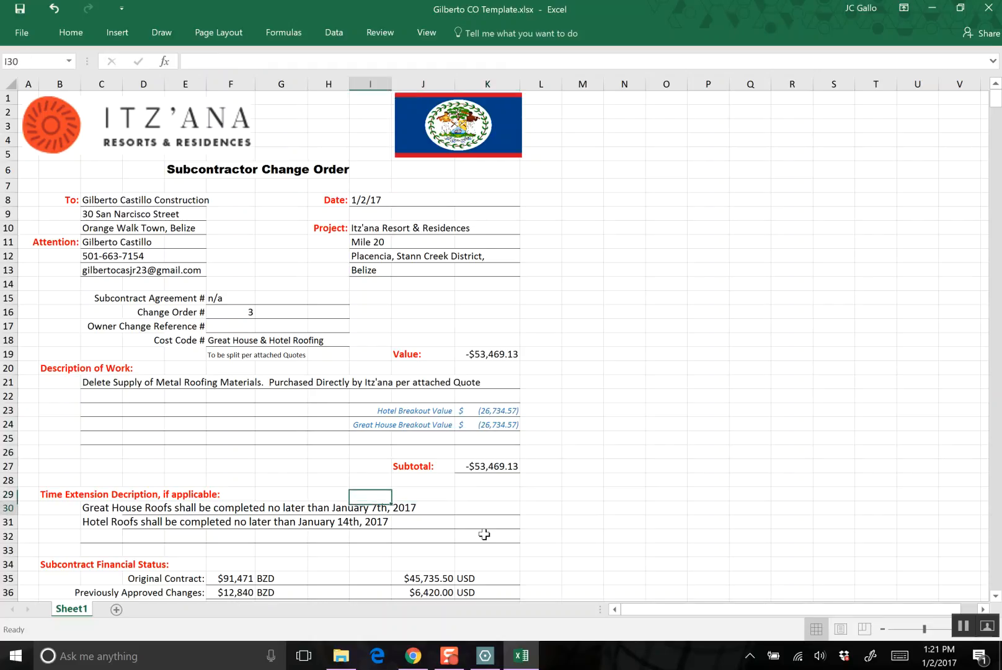
pyautogui.press('Down')
pyautogui.press('Up')
pyautogui.press('Up')
pyautogui.press('Up')
pyautogui.press('Up')
pyautogui.press('Up')
pyautogui.press('Left')
pyautogui.press('Left')
pyautogui.press('Left')
pyautogui.press('Left')
pyautogui.press('Left')
pyautogui.press('Left')
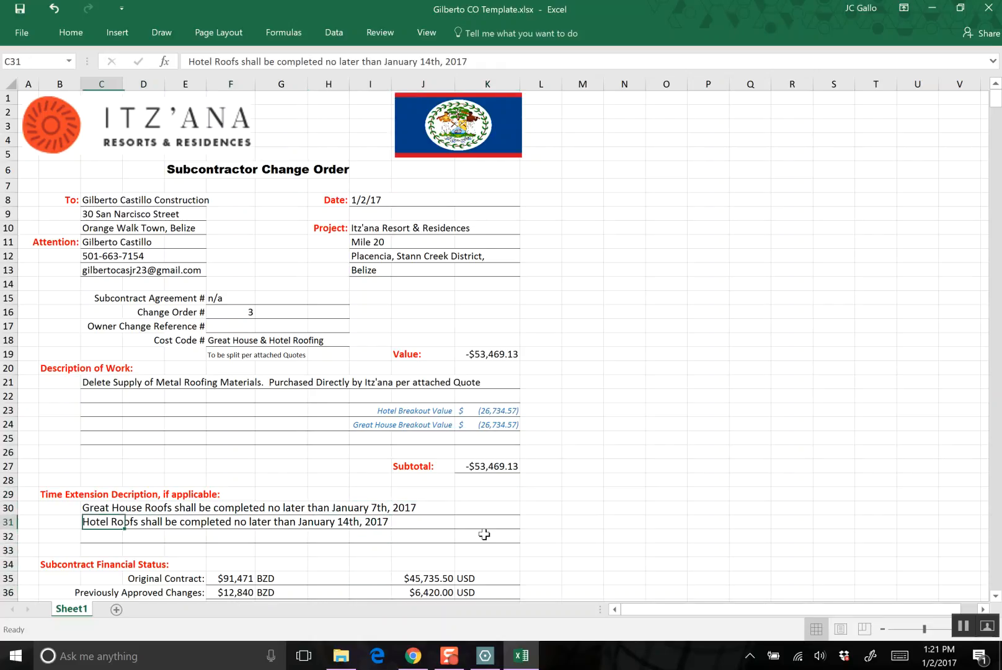
pyautogui.press('Up')
pyautogui.hotkey('shift', 'Down')
pyautogui.hotkey('shift', 'Right')
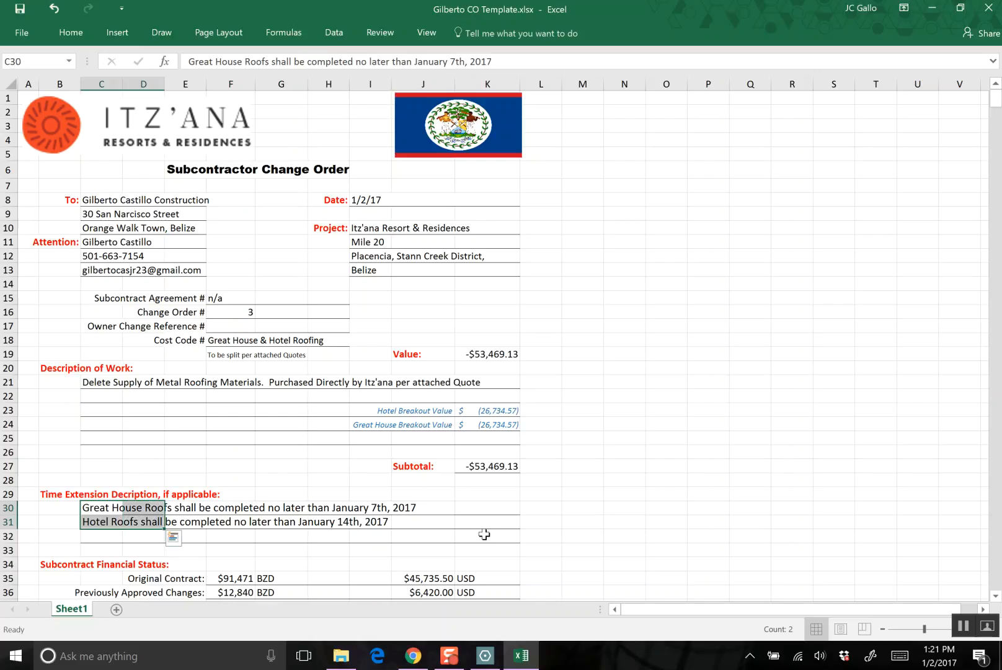
pyautogui.press('Delete')
# - Enter "Not Applicable" on the first line of the Time Extension description
pyautogui.hotkey('shift', 'Up')
pyautogui.hotkey('shift', 'Left')
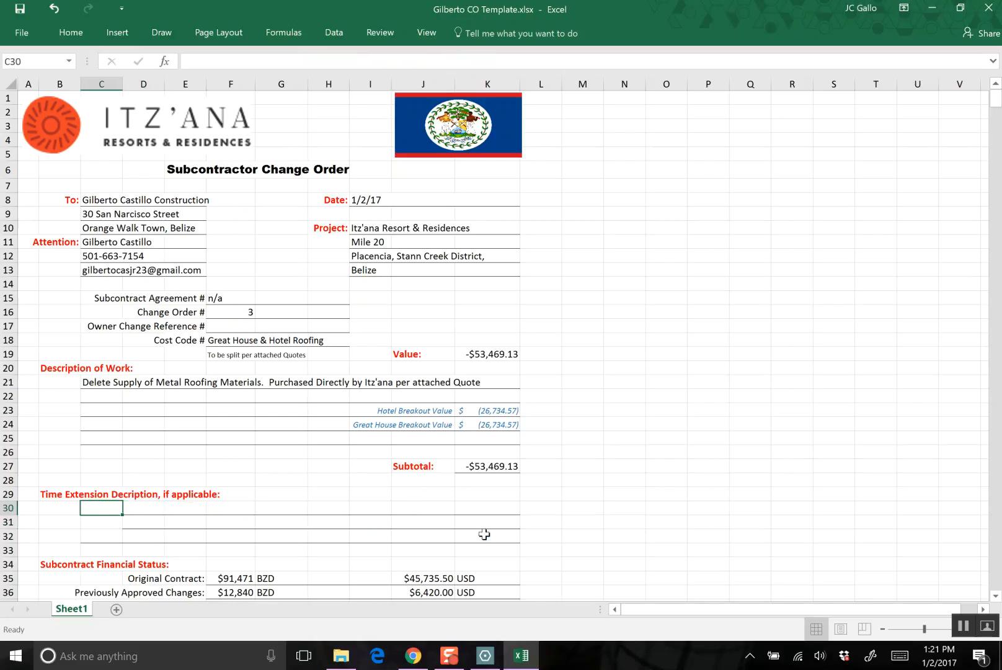
pyautogui.write('Not Applicable')
pyautogui.press('Return')
pyautogui.press('Down')
pyautogui.press('Up')
pyautogui.press('Up')
pyautogui.press('Down')
# - Copy the formatting of blank cell C32 onto C31 to restore the underline on the second Time Extension line
pyautogui.press('Down')
pyautogui.press('Up')
pyautogui.press('Up')
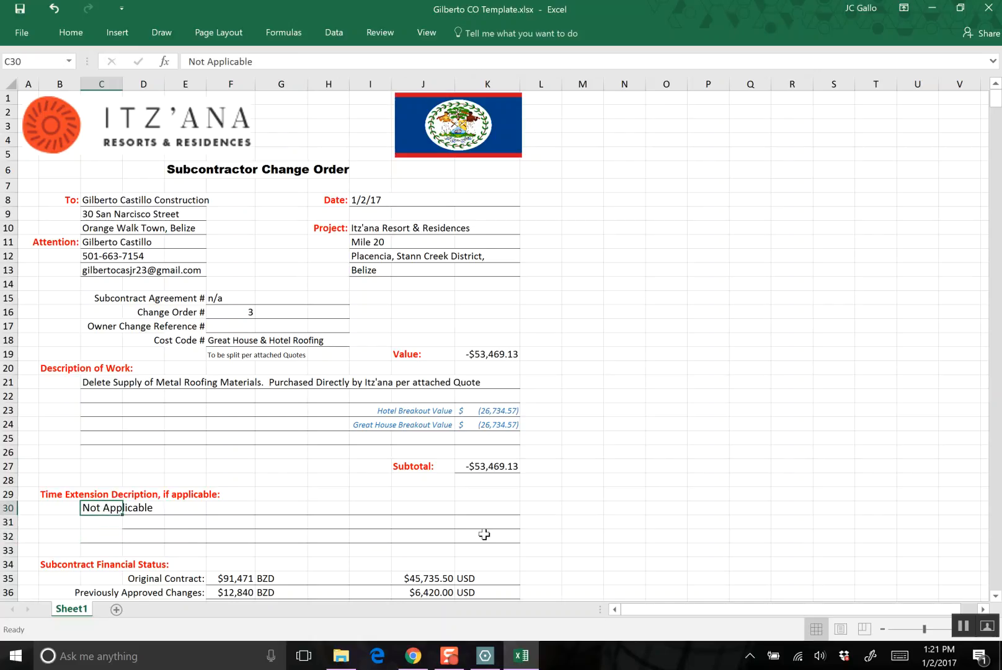
pyautogui.press('Down')
pyautogui.press('Down')
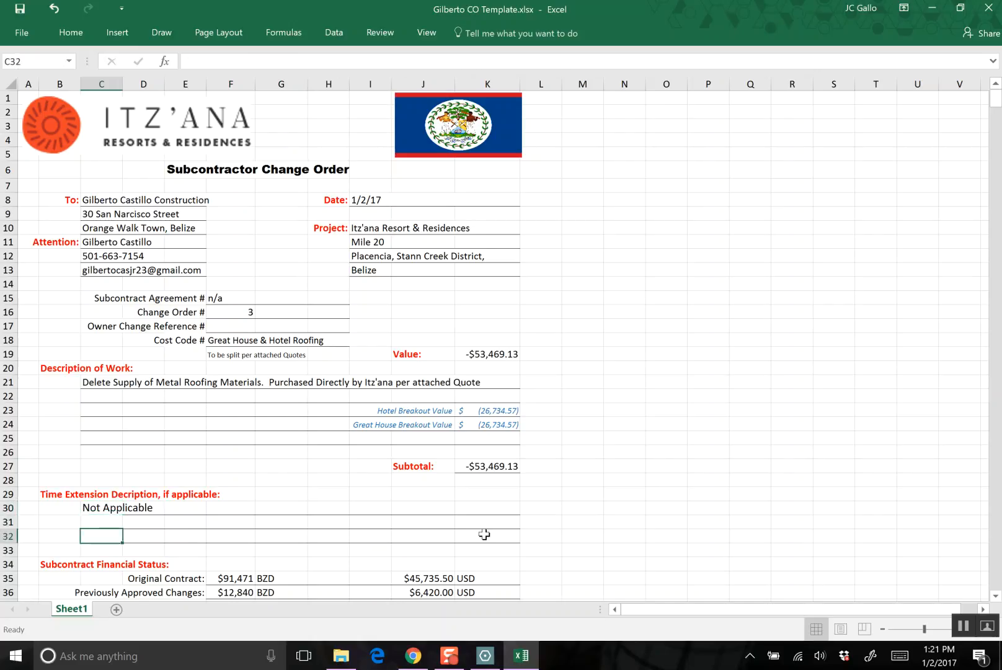
pyautogui.click(71, 33)
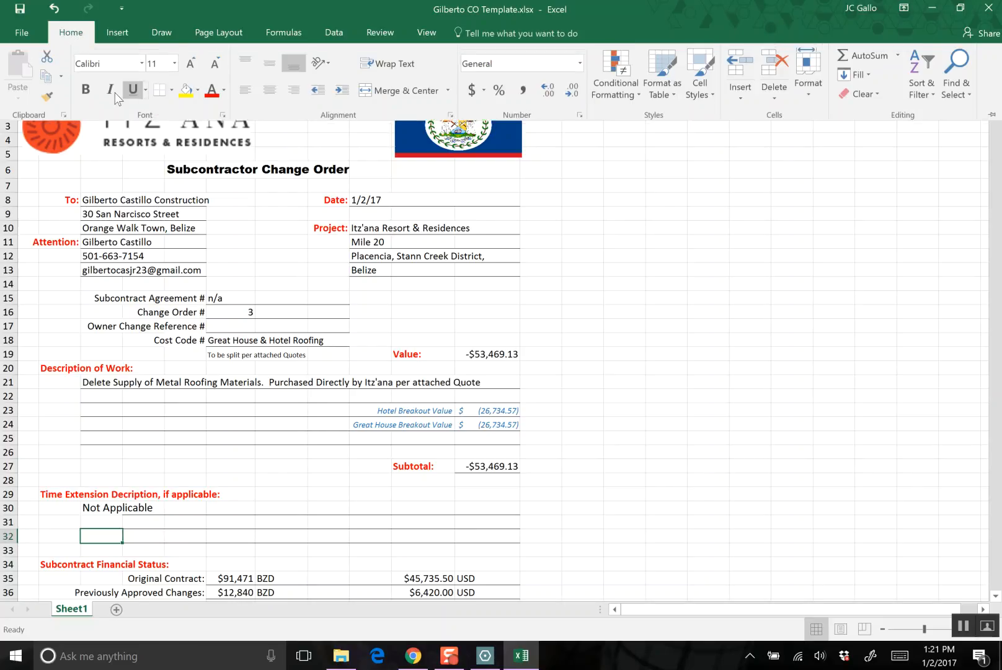
pyautogui.click(47, 96)
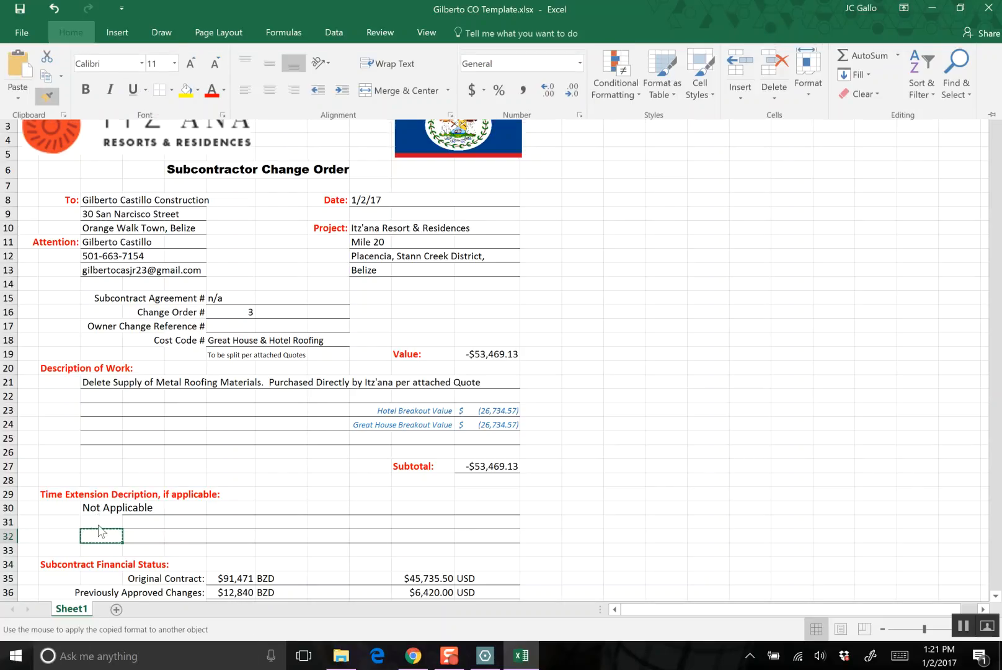
pyautogui.click(105, 520)
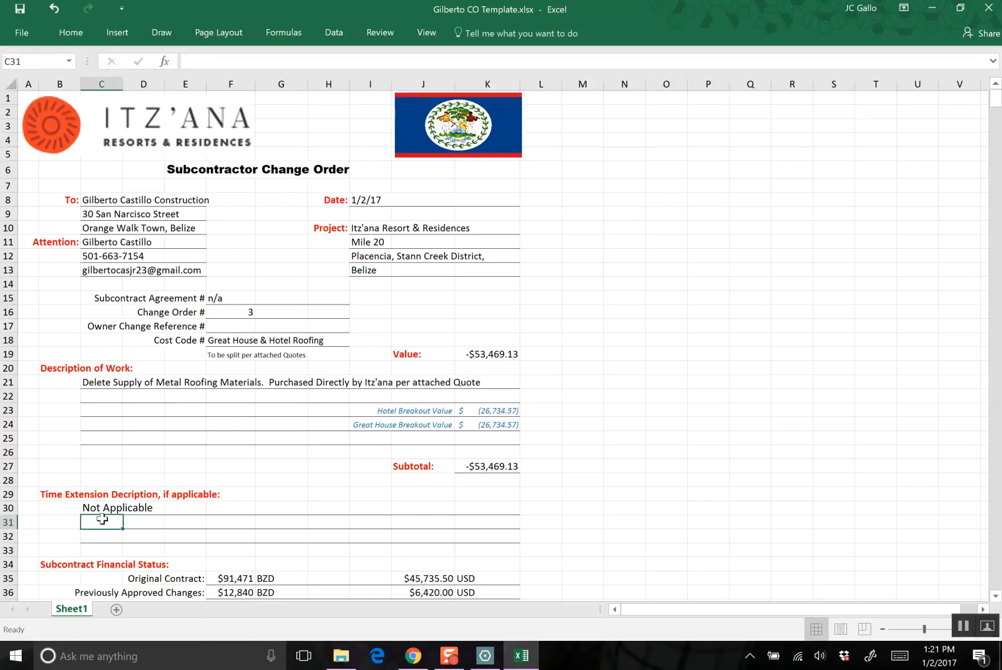
# - Copy the formatting of cell C31 onto the "Not Applicable" cell C30 with Format Painter
pyautogui.click(62, 33)
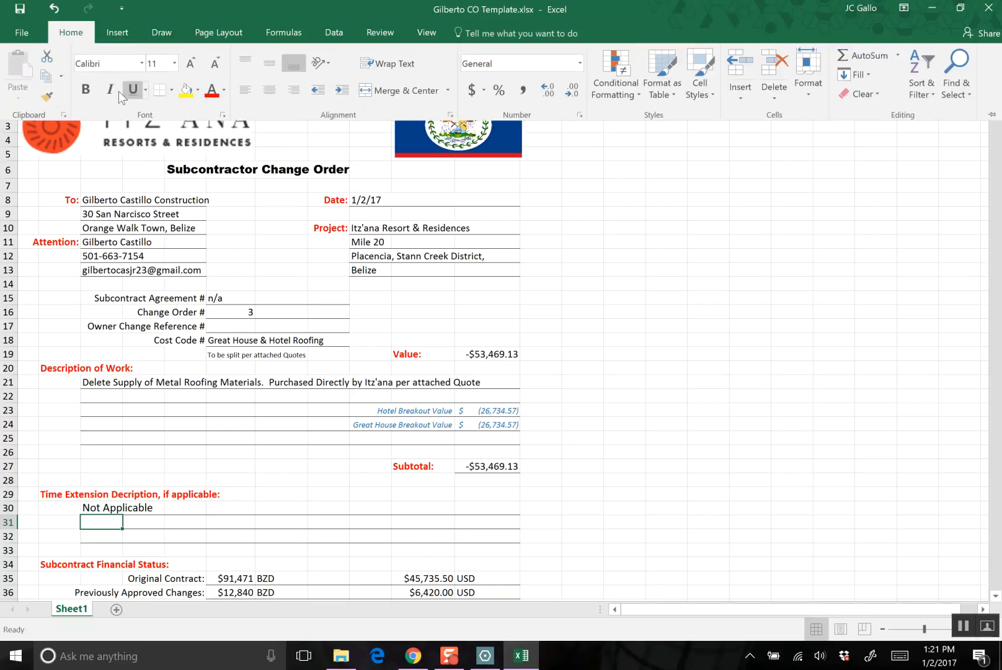
pyautogui.click(49, 96)
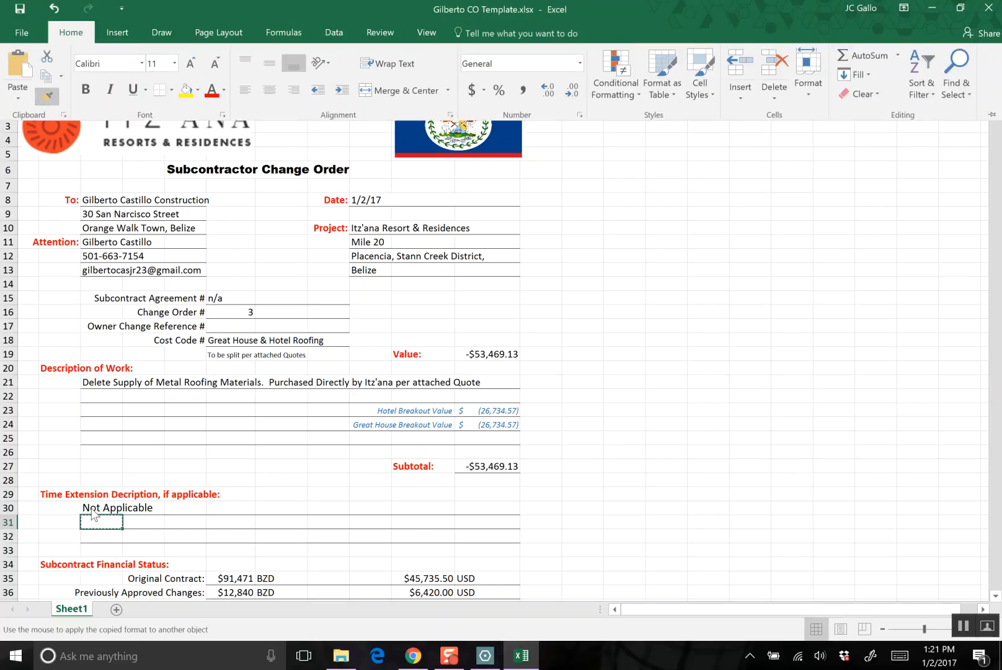
pyautogui.click(92, 508)
pyautogui.click(173, 528)
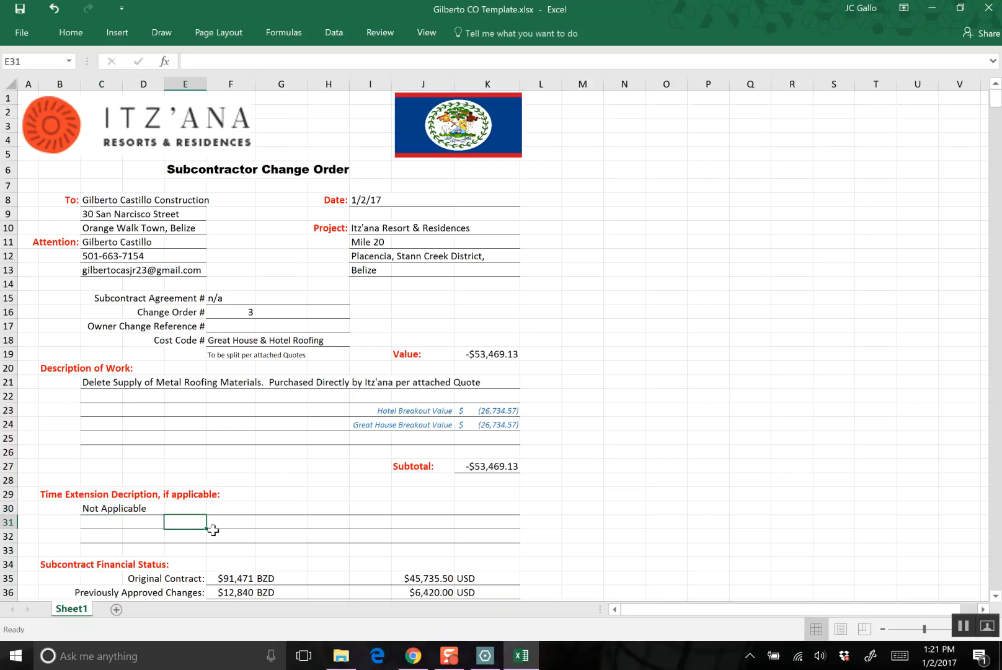
# - Review the Original Contract and Previously Approved Changes amounts in the Subcontract Financial Status section
pyautogui.scroll(-2, 210, 528)
pyautogui.scroll(-1, 264, 508)
pyautogui.click(231, 448)
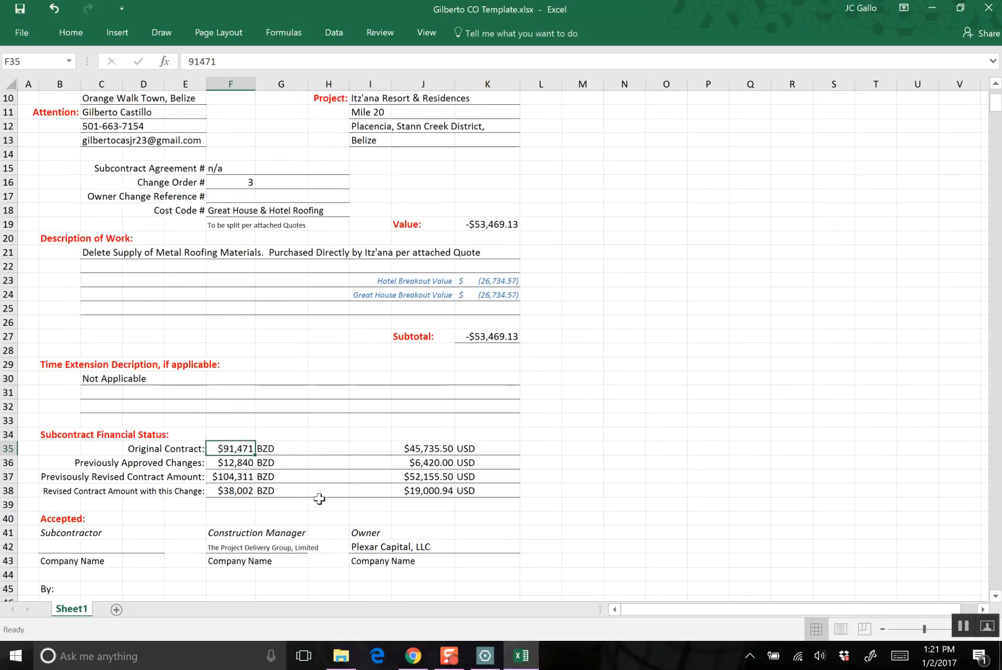
pyautogui.press('Down')
pyautogui.press('Up')
pyautogui.press('Down')
pyautogui.press('Up')
# - Set Previously Approved Changes in BZD to =124786.55*2, using the Committed Costs Subtotal from the Itzana - Change Management sheet in the browser
pyautogui.click(234, 467)
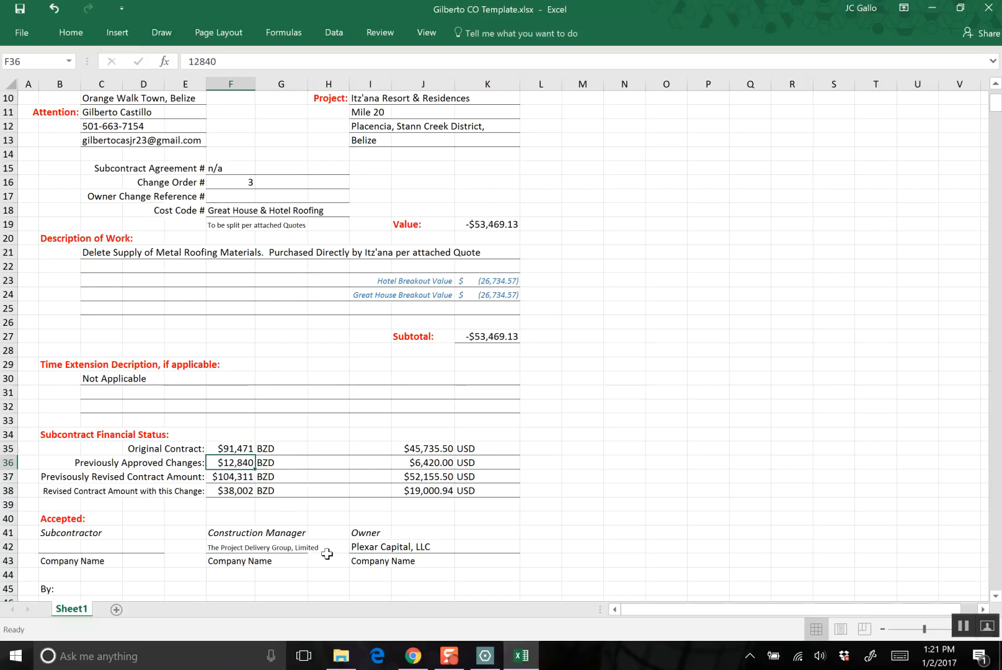
pyautogui.click(409, 662)
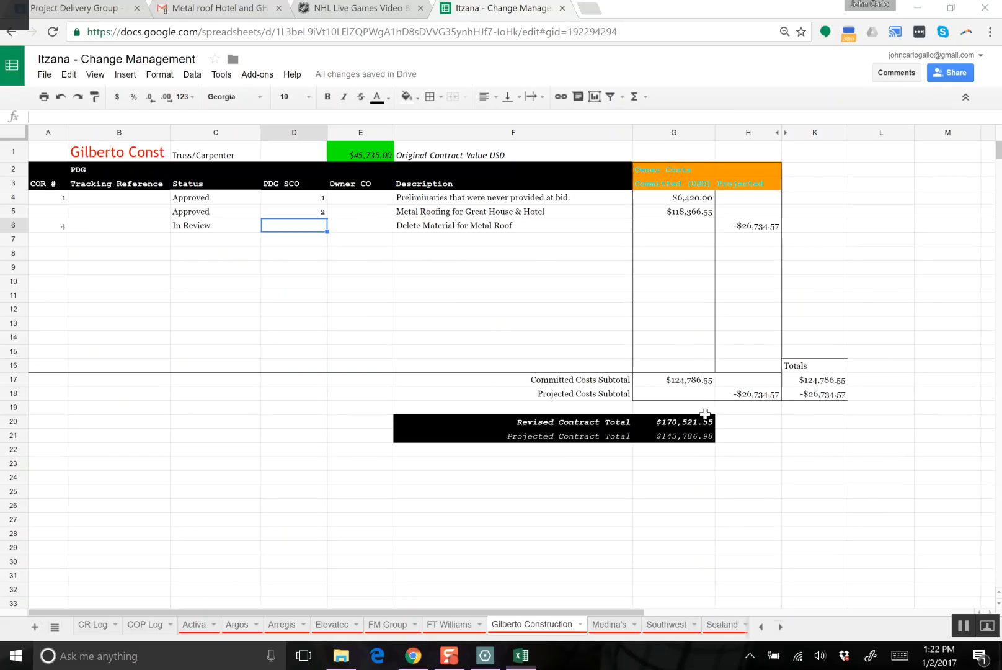
pyautogui.hotkey('alt', 'Tab')
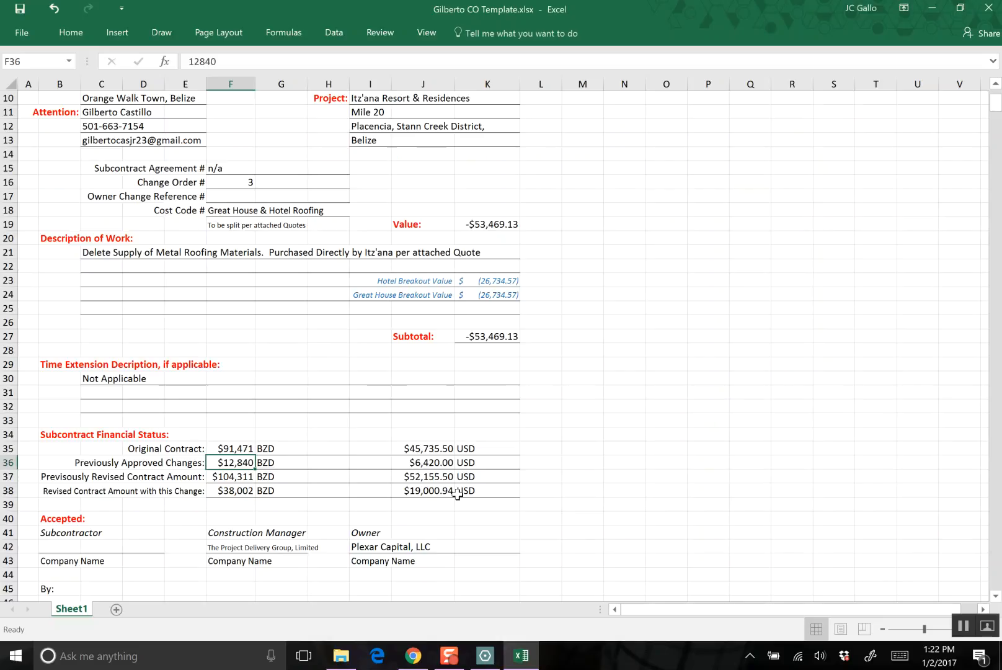
pyautogui.write('=124')
pyautogui.hotkey('alt', 'Tab')
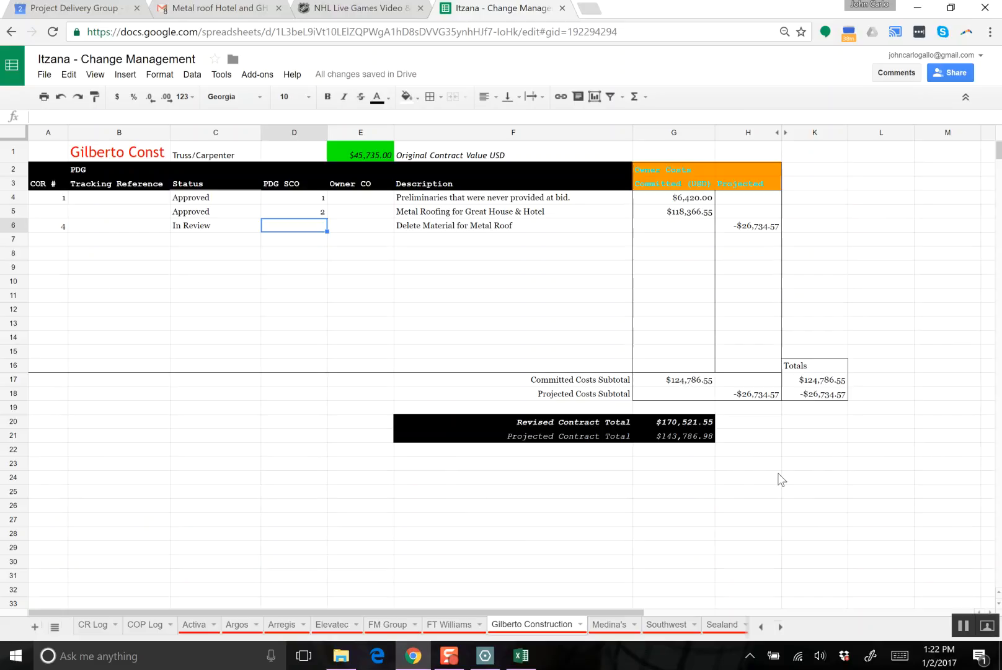
pyautogui.hotkey('alt', 'Tab')
pyautogui.write('786')
pyautogui.hotkey('alt', 'Tab')
pyautogui.hotkey('alt', 'Tab')
pyautogui.write('.55')
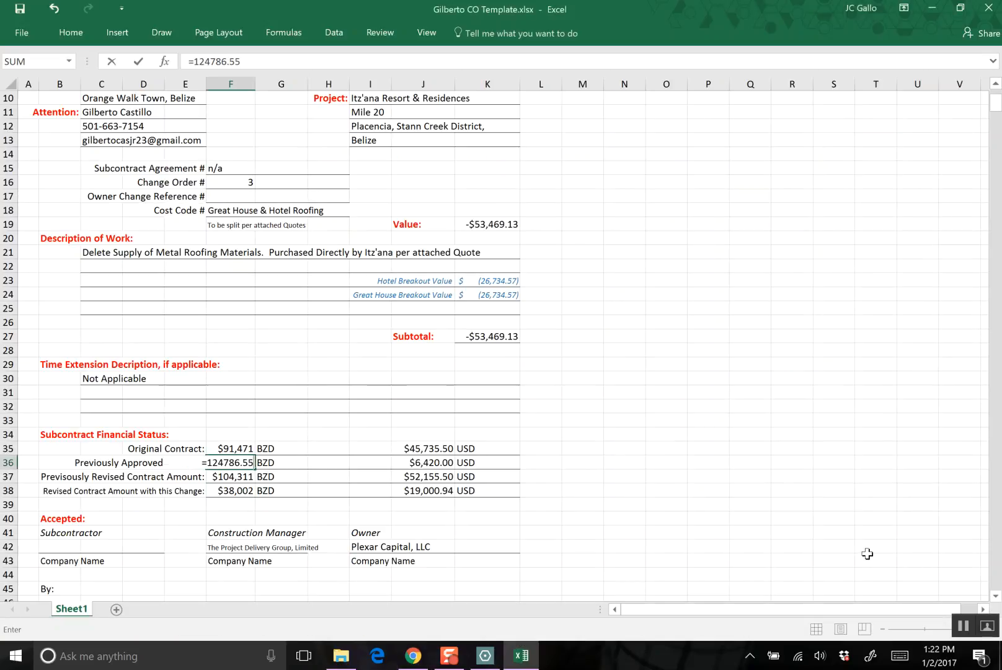
pyautogui.write('*2')
pyautogui.press('Return')
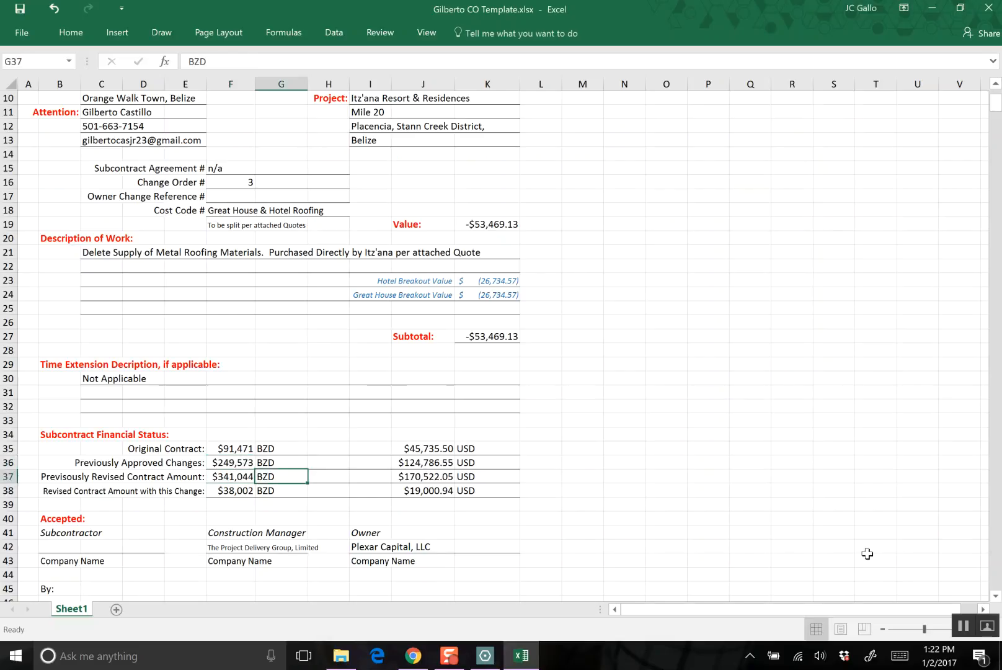
# - Inspect the formulas behind the previously revised and the revised contract amounts in the Subcontract Financial Status section
pyautogui.press('Down')
pyautogui.press('Up')
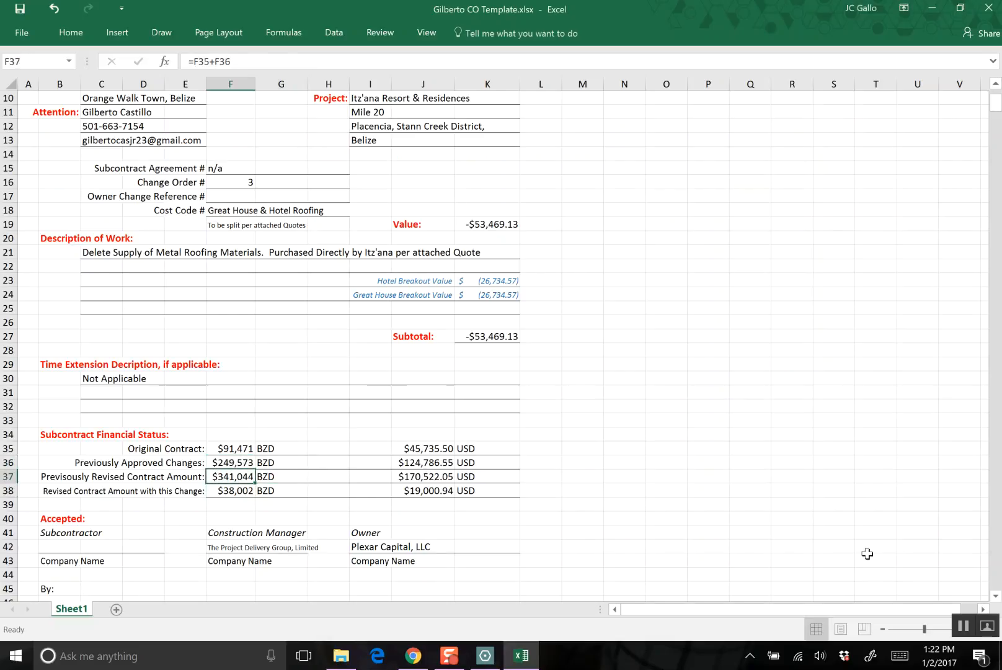
pyautogui.press('Down')
pyautogui.press('Up')
pyautogui.press('Down')
pyautogui.press('Left')
pyautogui.press('Right')
pyautogui.press('Up')
pyautogui.press('Right')
pyautogui.press('Left')
# - Change the Revised Contract Amount with this Change formula in F38 to =F37+K27, based on the previously revised amount
pyautogui.click(226, 491)
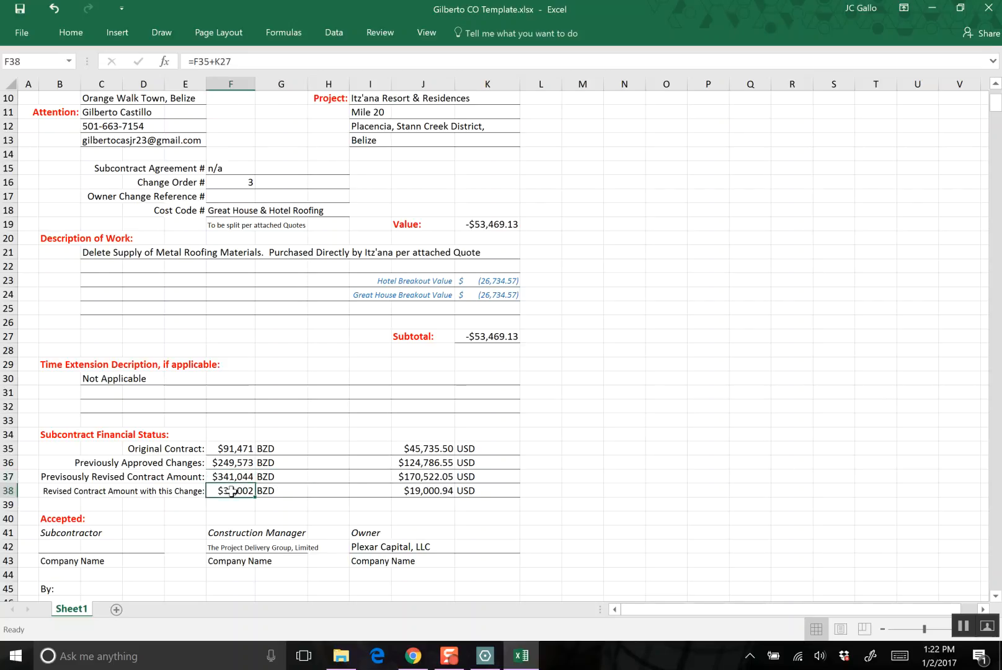
pyautogui.doubleClick(231, 490)
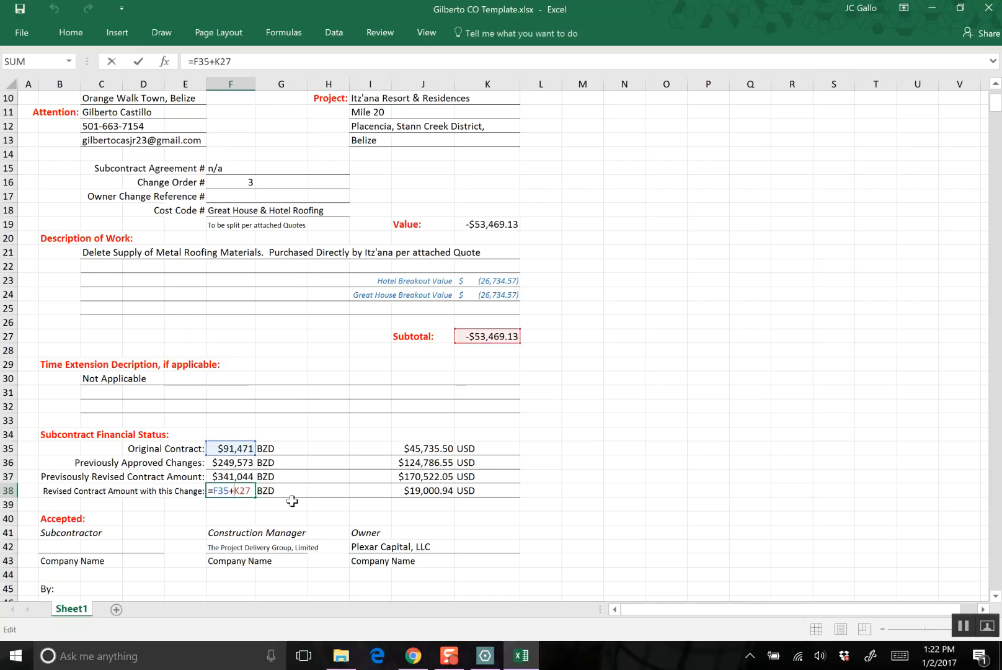
pyautogui.moveTo(249, 455); pyautogui.dragTo(249, 477)
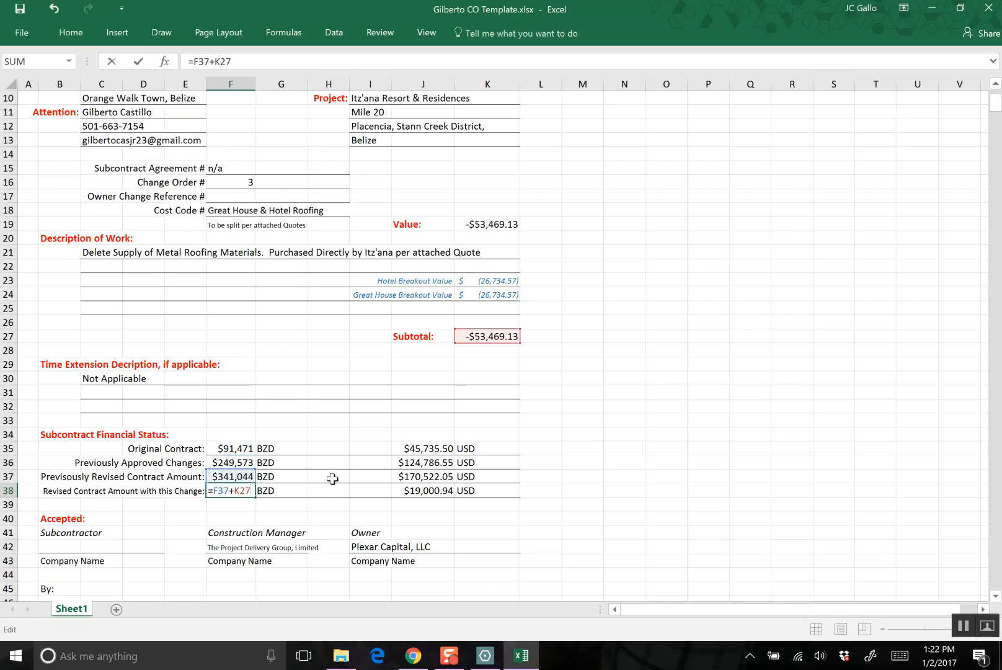
pyautogui.press('Return')
pyautogui.press('Right')
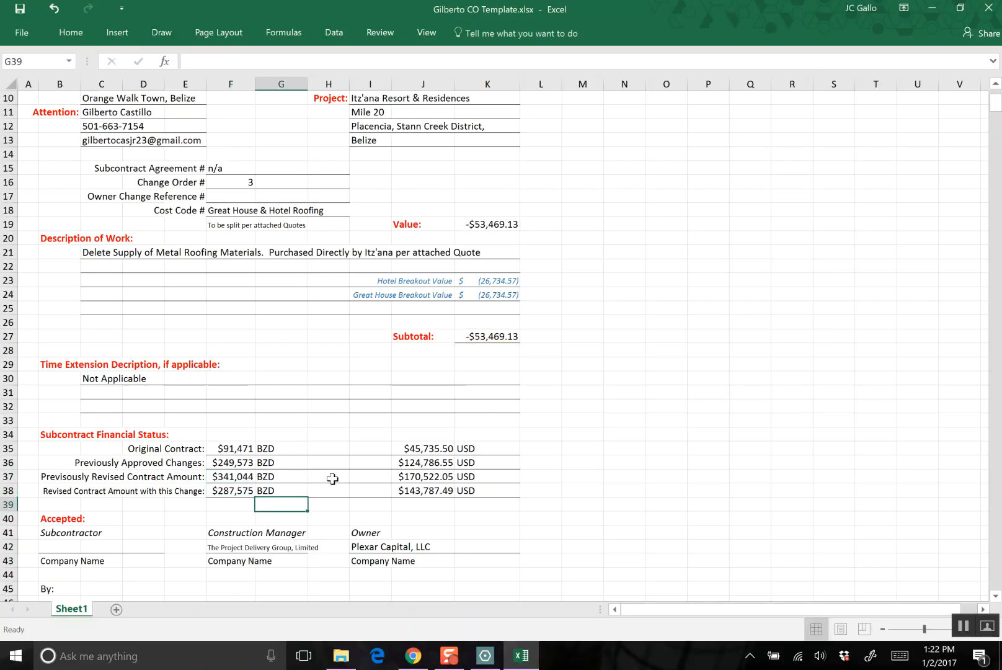
pyautogui.press('Up')
pyautogui.press('Up')
pyautogui.press('Left')
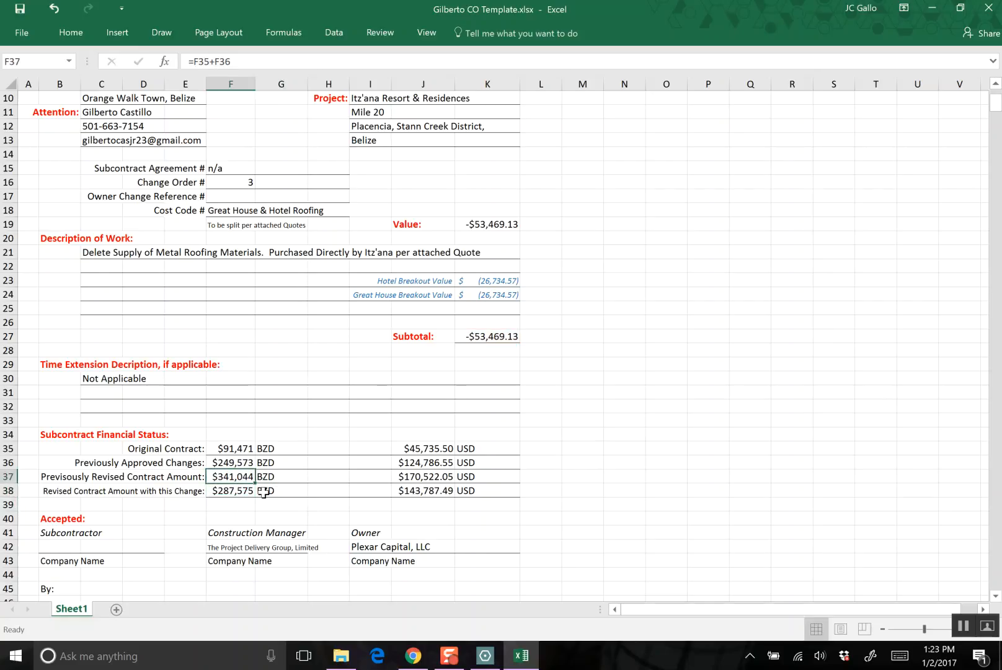
# - Review the completed change order form and save the workbook
pyautogui.scroll(-7, 211, 504)
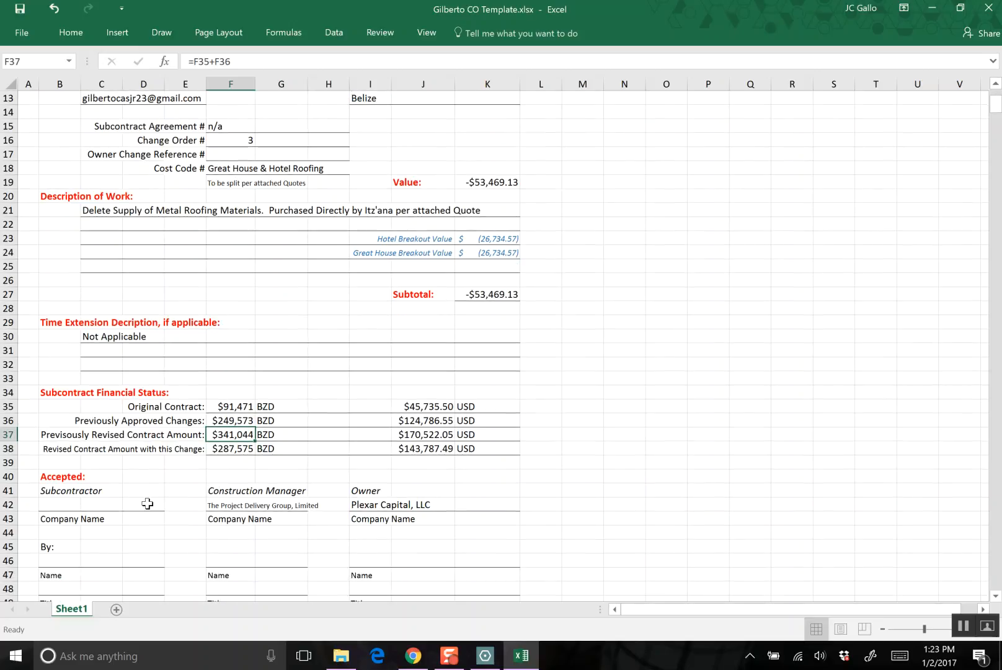
pyautogui.scroll(10, 205, 506)
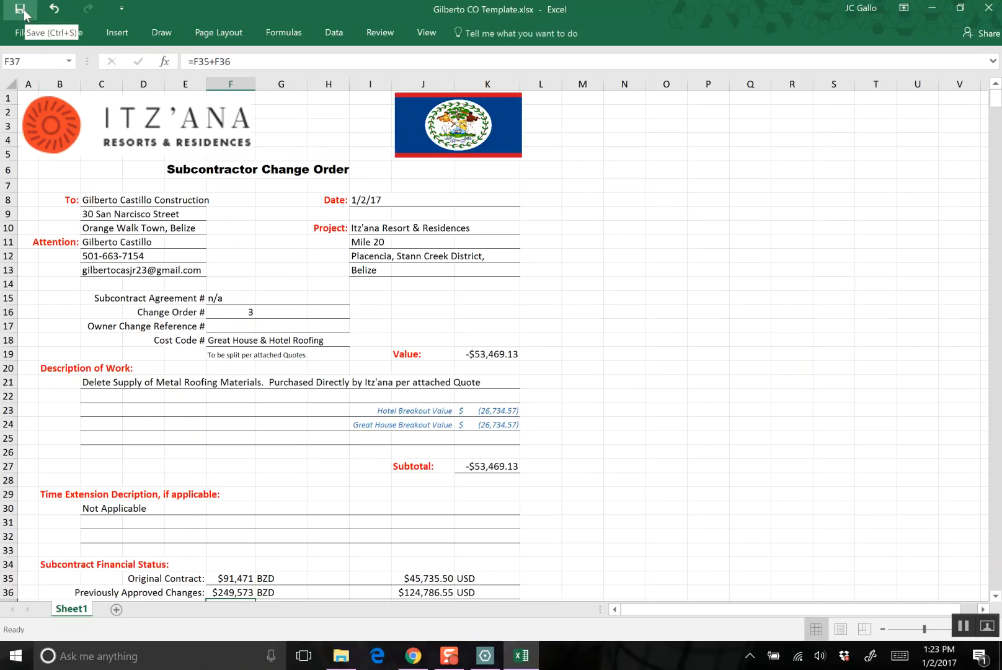
pyautogui.click(16, 34)
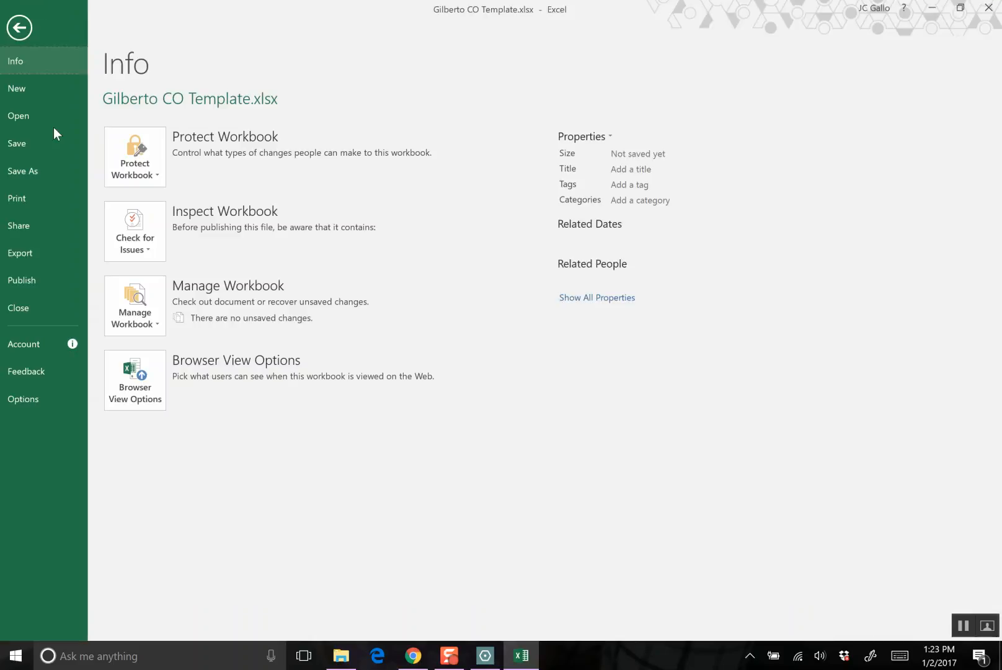
pyautogui.click(24, 144)
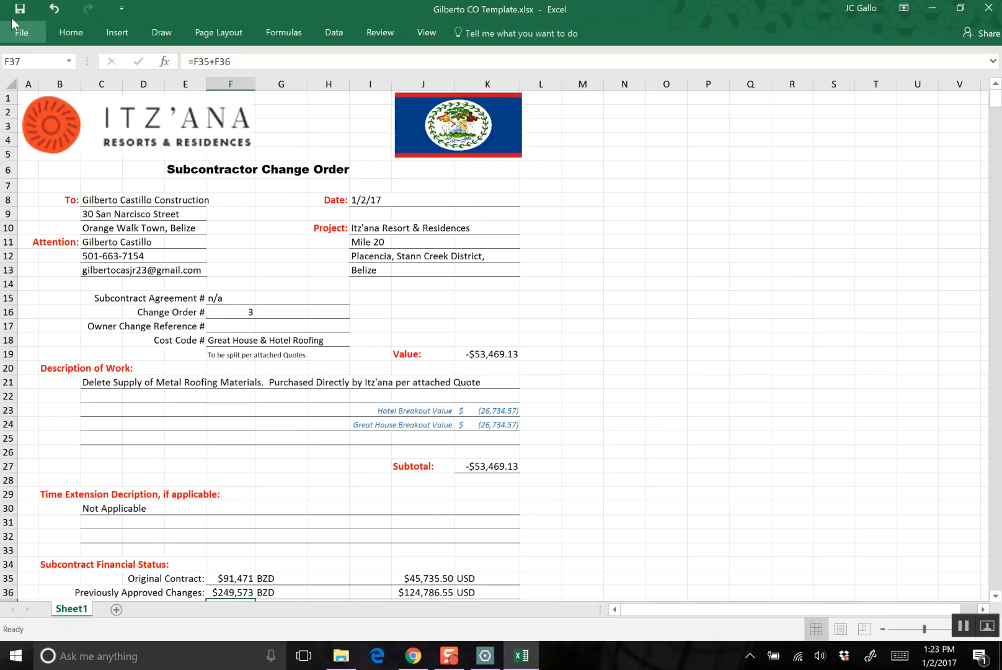
# - Print the active change order sheet with the Microsoft Print to PDF printer
pyautogui.click(25, 36)
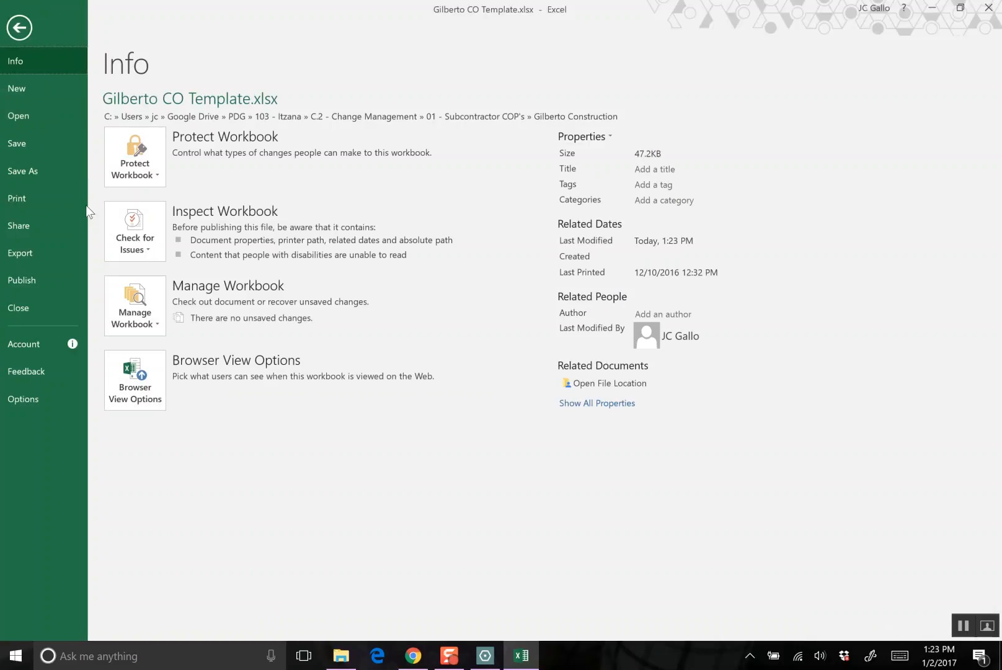
pyautogui.click(28, 198)
pyautogui.click(195, 194)
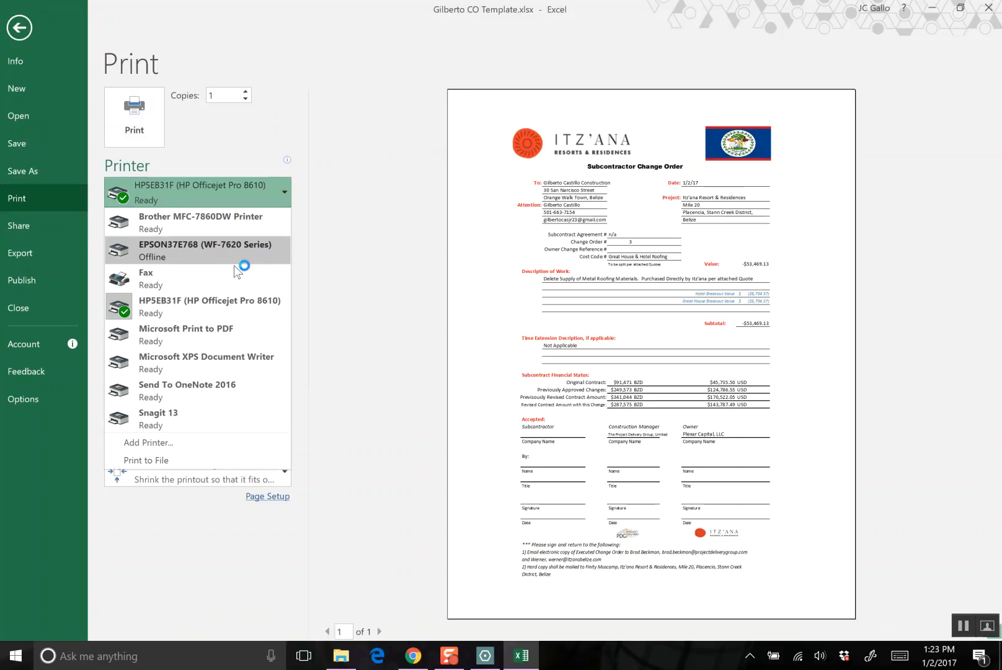
pyautogui.click(224, 336)
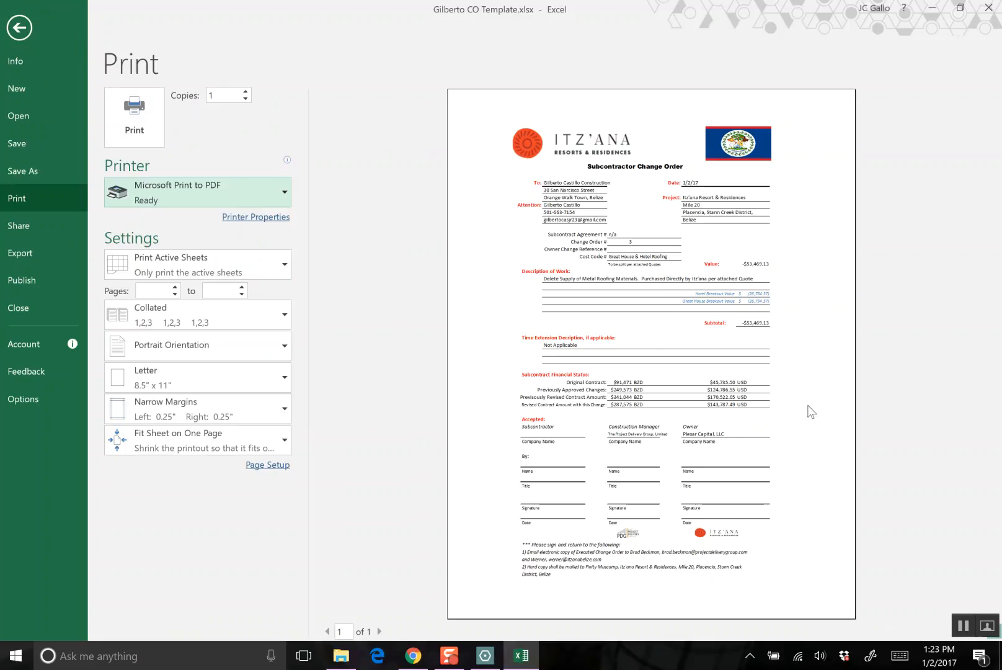
pyautogui.click(144, 120)
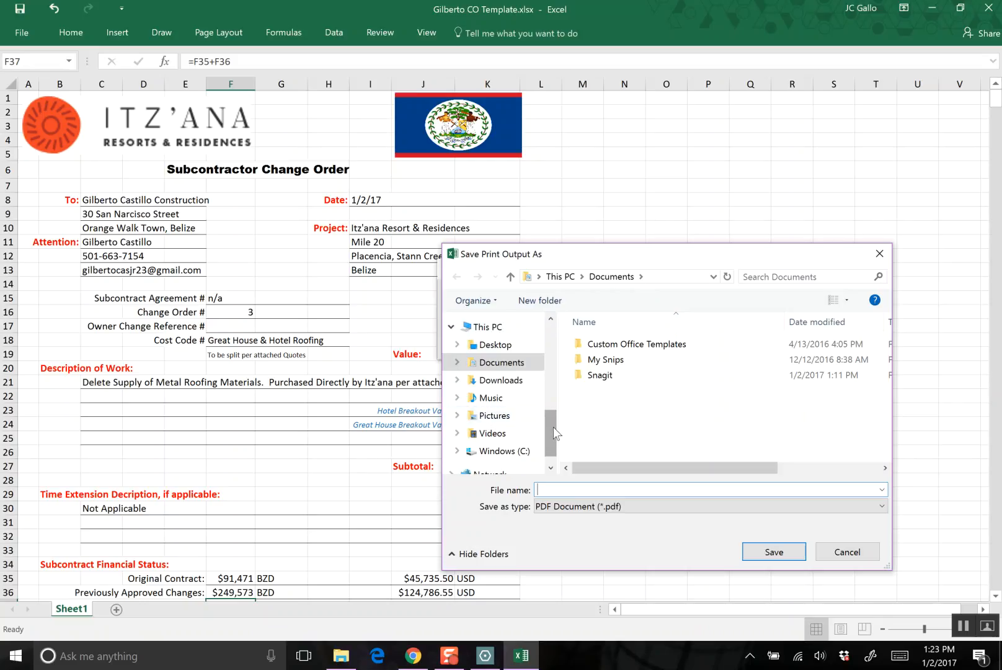
# - Set the PDF's save location to the COs folder of Gilberto Construction, under 01 - Subcontractor COP's in the 103 - Itzana Google Drive project
pyautogui.moveTo(554, 433); pyautogui.dragTo(558, 352)
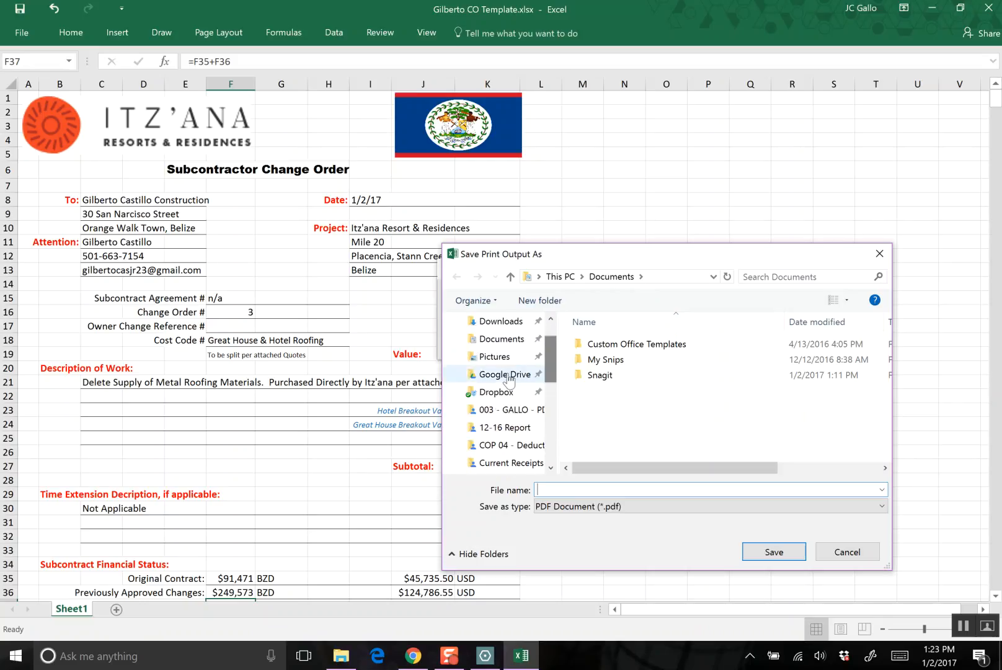
pyautogui.click(503, 374)
pyautogui.doubleClick(620, 376)
pyautogui.scroll(-1, 652, 396)
pyautogui.scroll(-2, 652, 400)
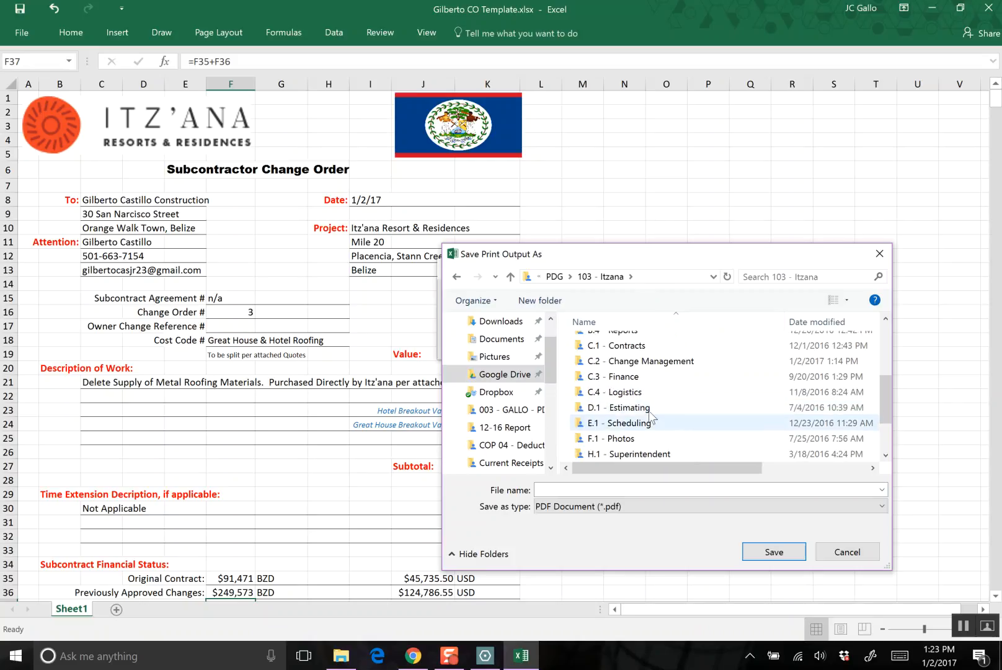
pyautogui.doubleClick(651, 361)
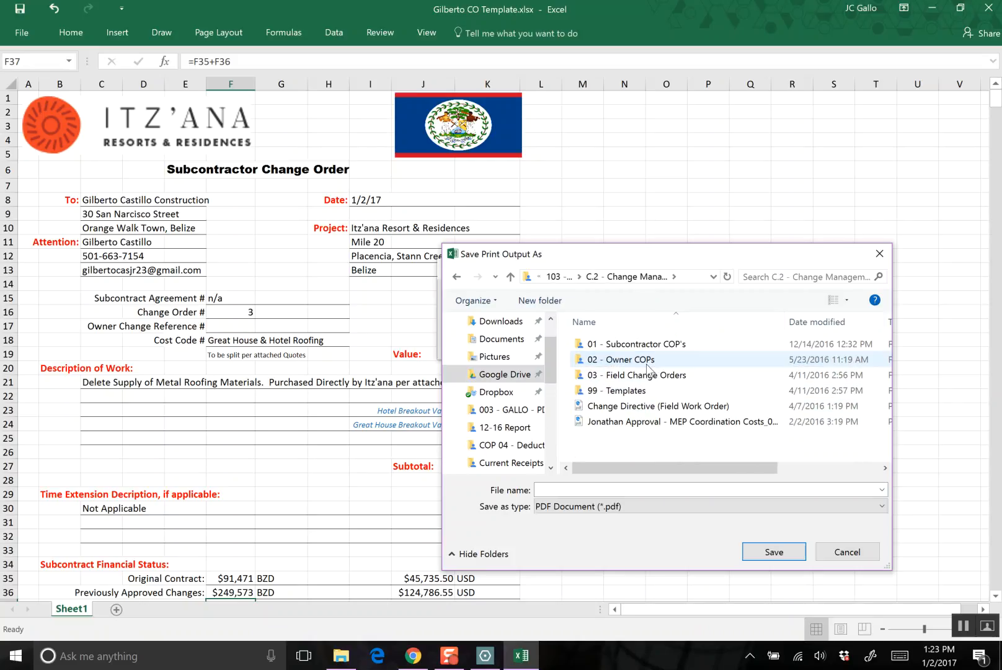
pyautogui.doubleClick(648, 346)
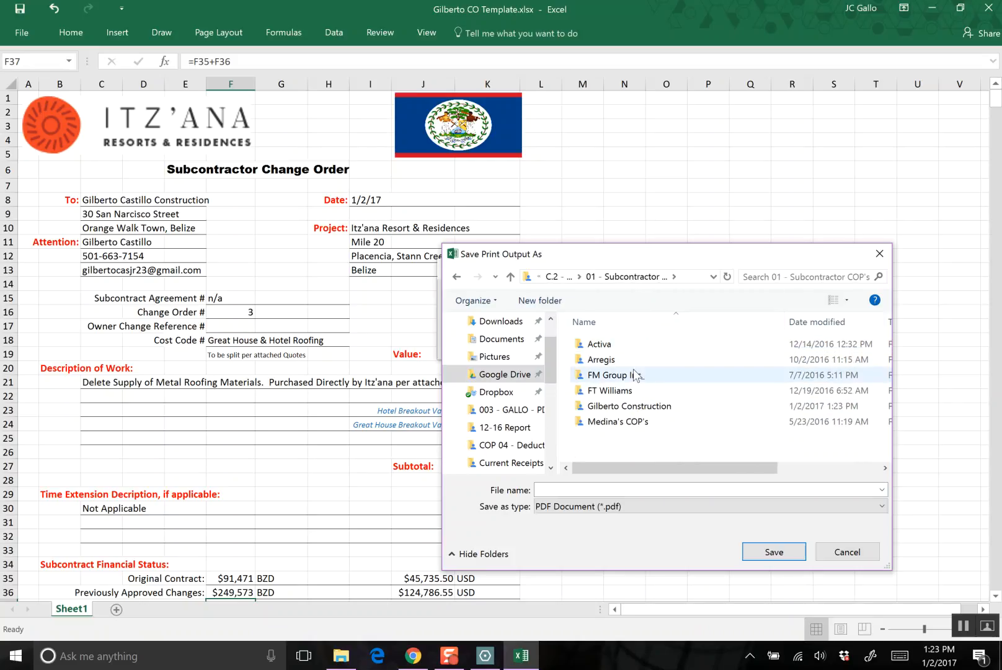
pyautogui.doubleClick(635, 403)
pyautogui.doubleClick(602, 361)
# - Save the PDF under a name starting with "CO 03 - Delete Metal Roof" that refers to the roof material
pyautogui.click(613, 486)
pyautogui.write('CO 04')
pyautogui.write(' - Delete Metal Roof Materia')
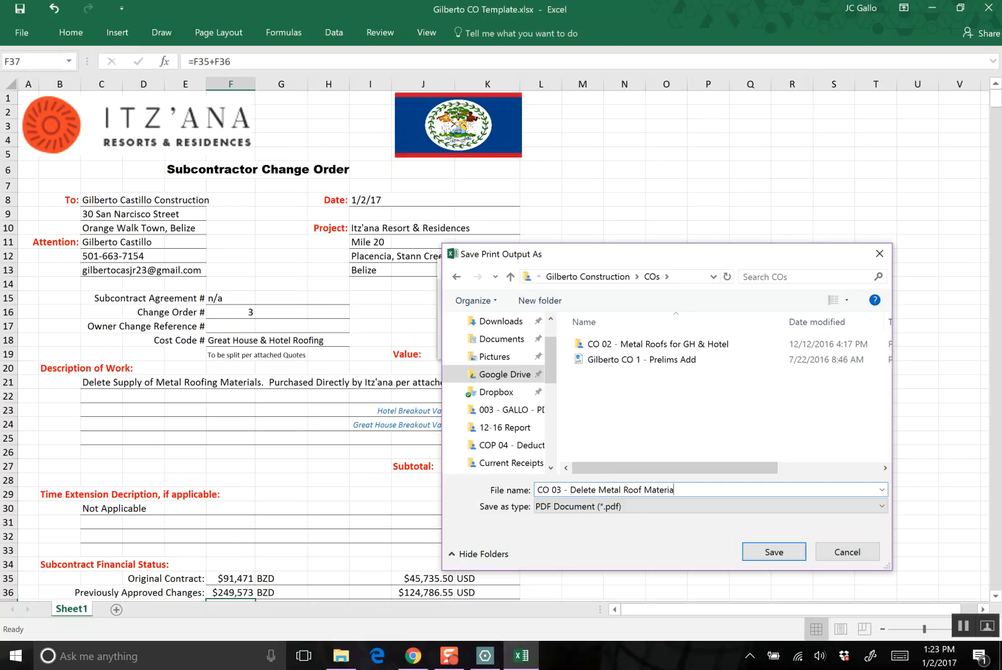
pyautogui.press('Return')
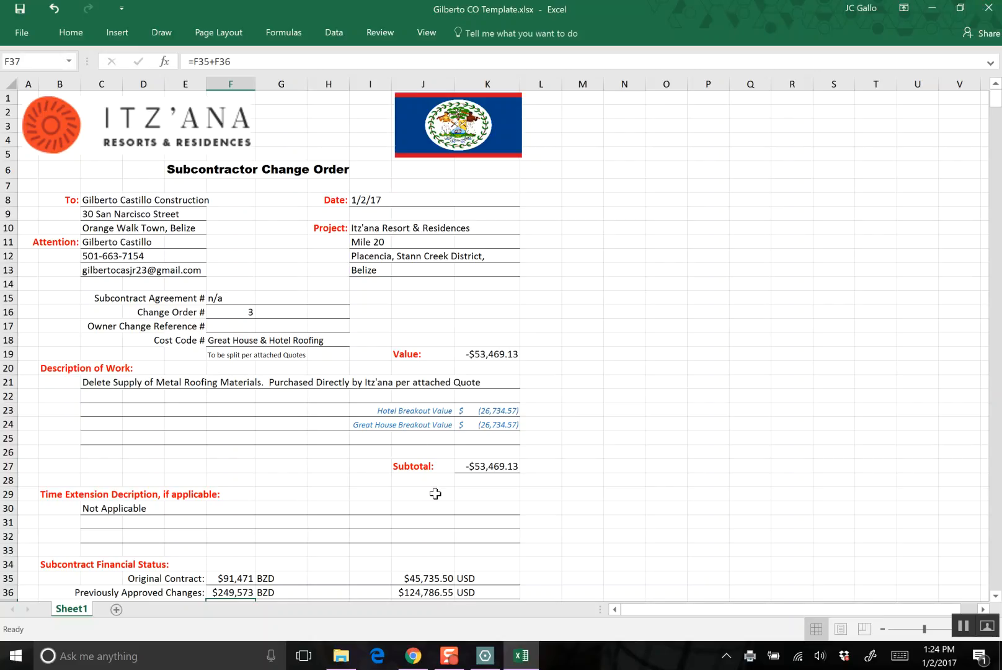
# - Look over the change order form once more and close its workbook
pyautogui.scroll(-4, 436, 493)
pyautogui.scroll(4, 439, 486)
pyautogui.scroll(-6, 439, 485)
pyautogui.click(993, 10)
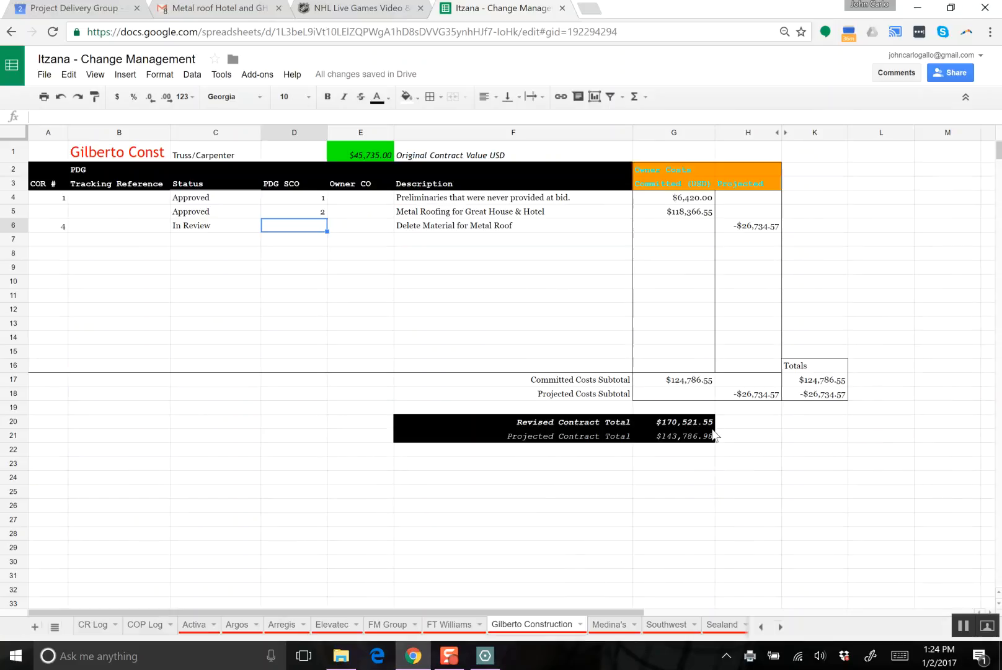
# - In the Change Management sheet, enter -26734.57 as the committed cost of Delete Material for Metal Roof and clear its projected cost
pyautogui.click(735, 230)
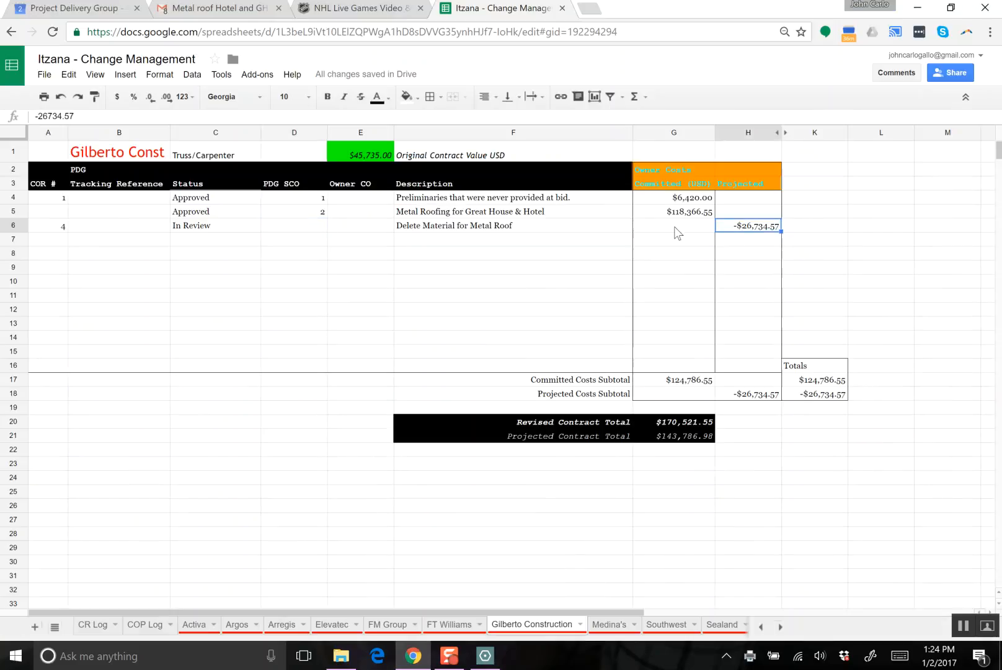
pyautogui.click(676, 230)
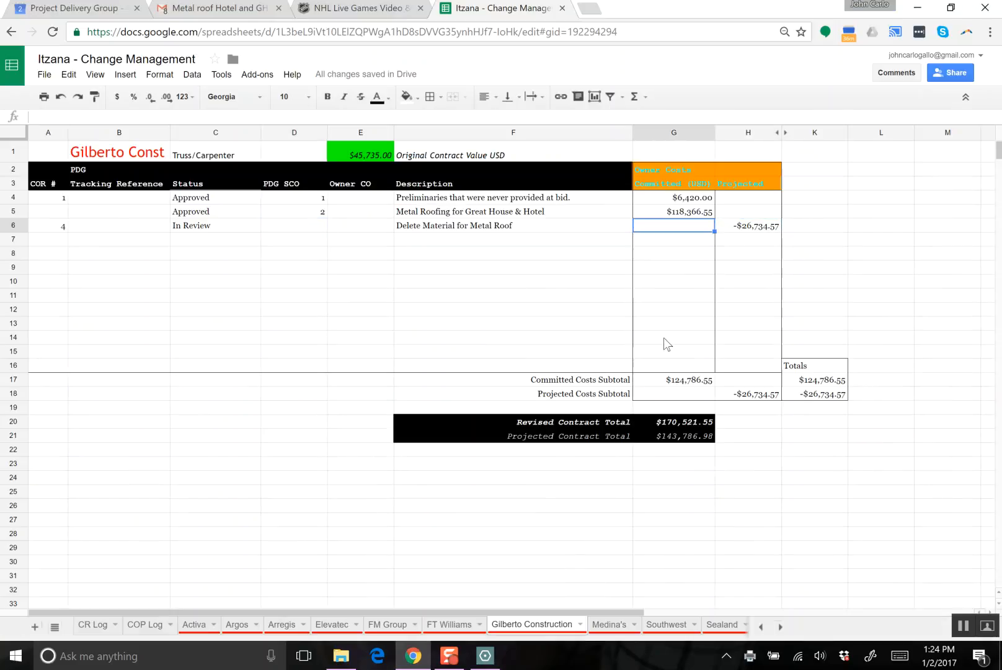
pyautogui.write('-$26,')
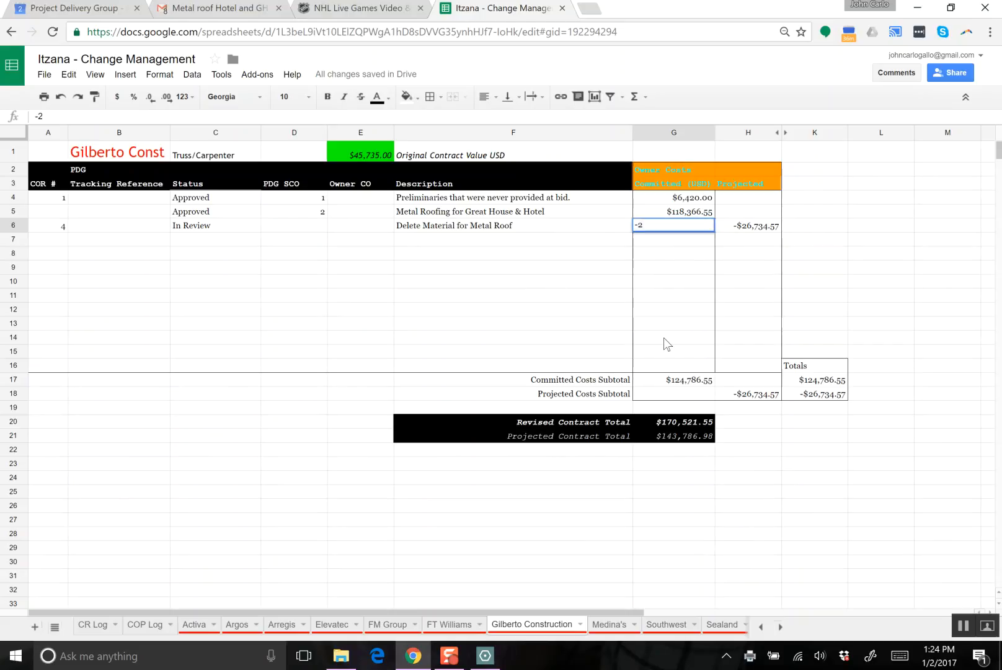
pyautogui.write('734.57')
pyautogui.press('Return')
pyautogui.press('Right')
pyautogui.press('Up')
pyautogui.press('Delete')
# - Set the status of the Delete Material for Metal Roof row to "In Review by" followed by the reviewer's first name
pyautogui.press('Left')
pyautogui.press('Left')
pyautogui.press('Left')
pyautogui.press('Left')
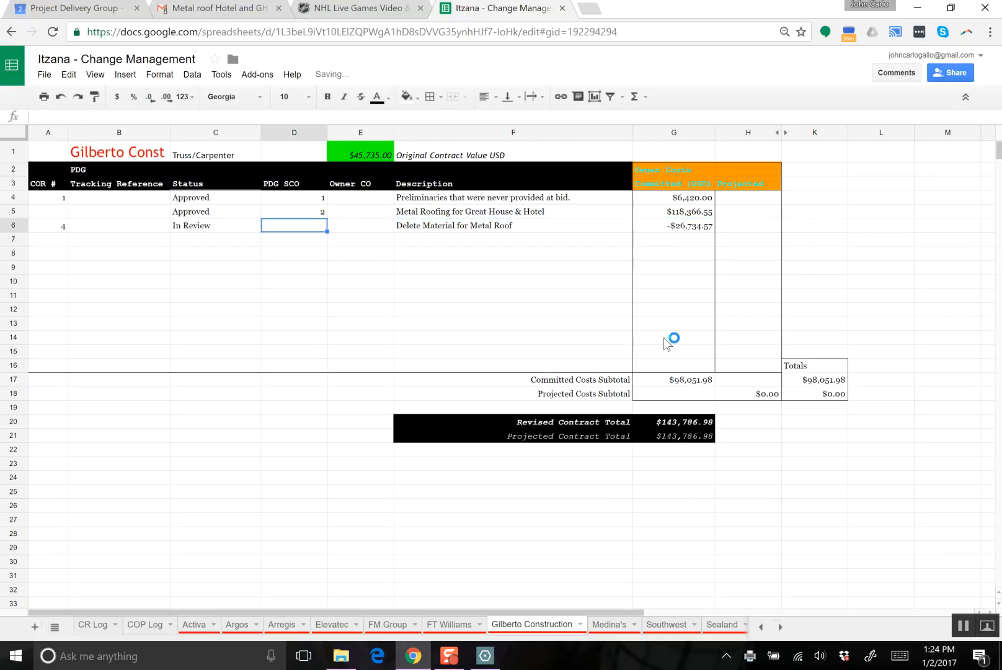
pyautogui.press('Left')
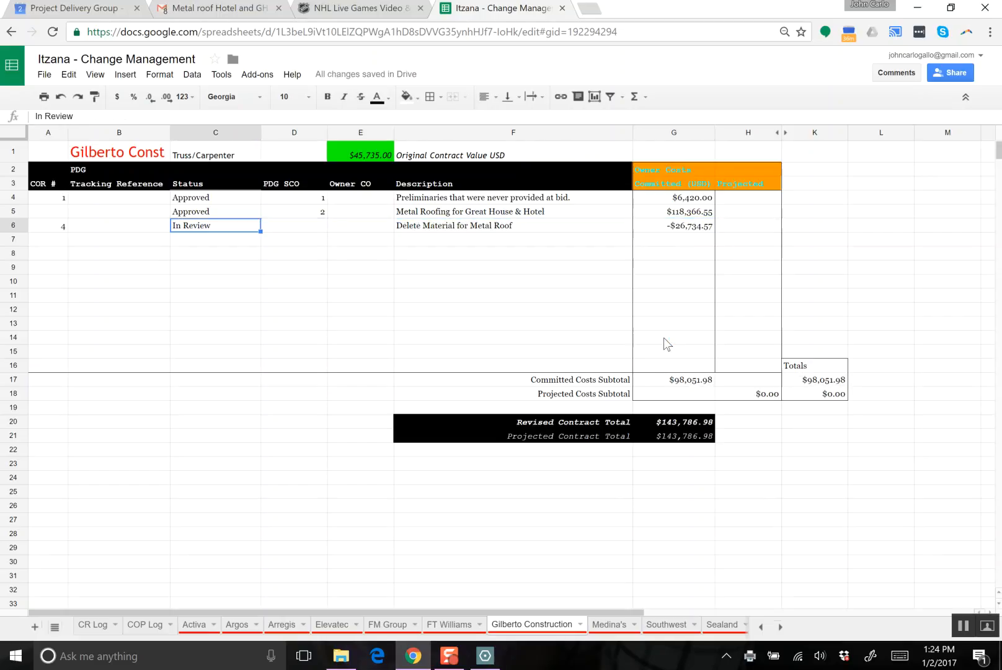
pyautogui.write('I')
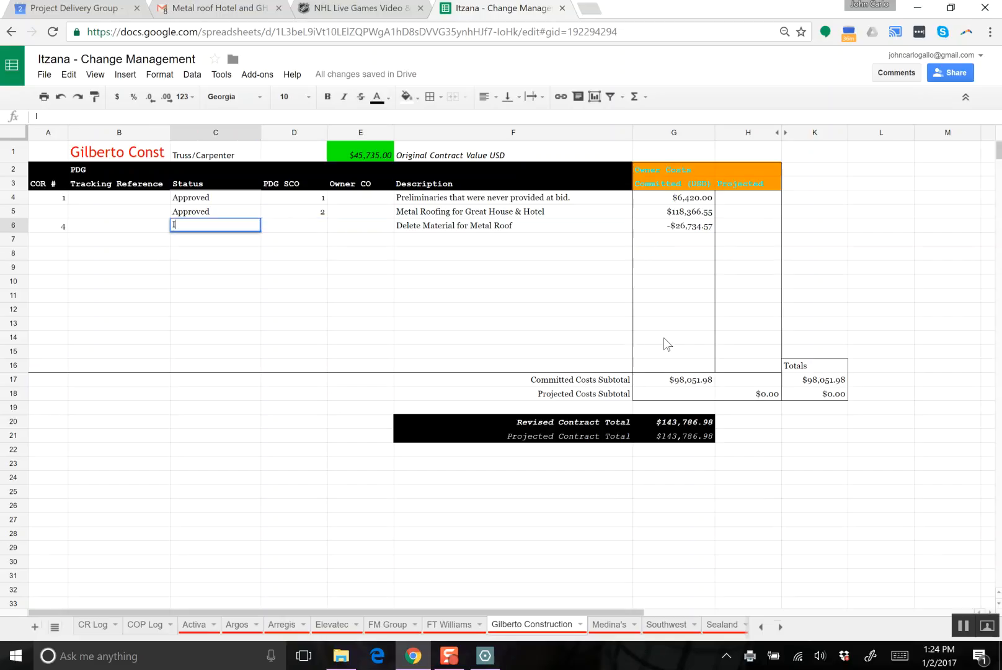
pyautogui.write('n Review by Ronan')
pyautogui.press('Return')
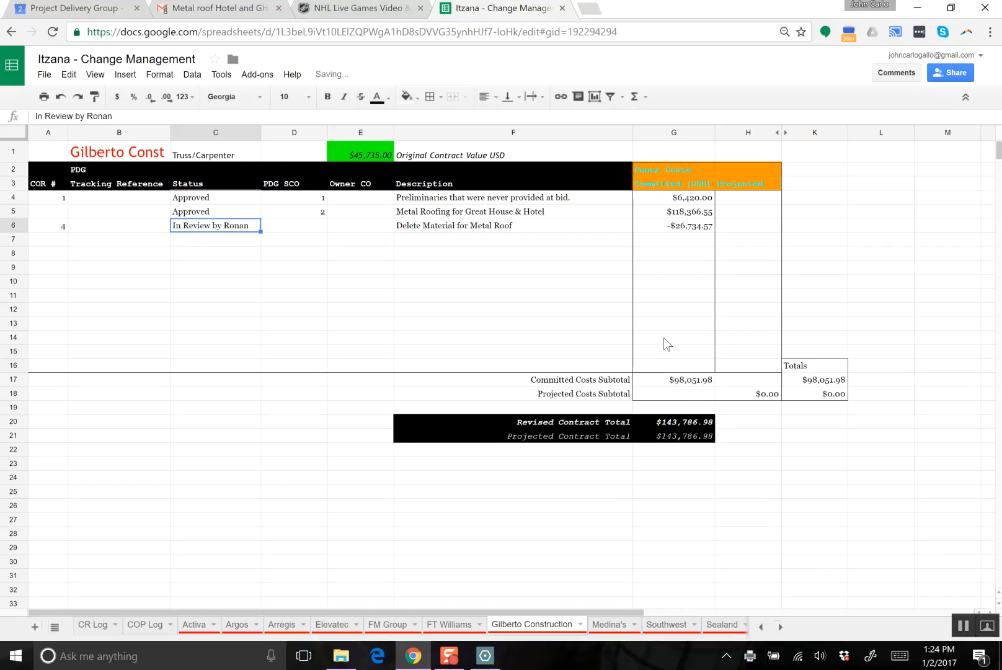
# - Enter 3 as the PDG SCO number for the Delete Material for Metal Roof row
pyautogui.press('Up')
pyautogui.press('Right')
pyautogui.write('3')
pyautogui.press('Return')
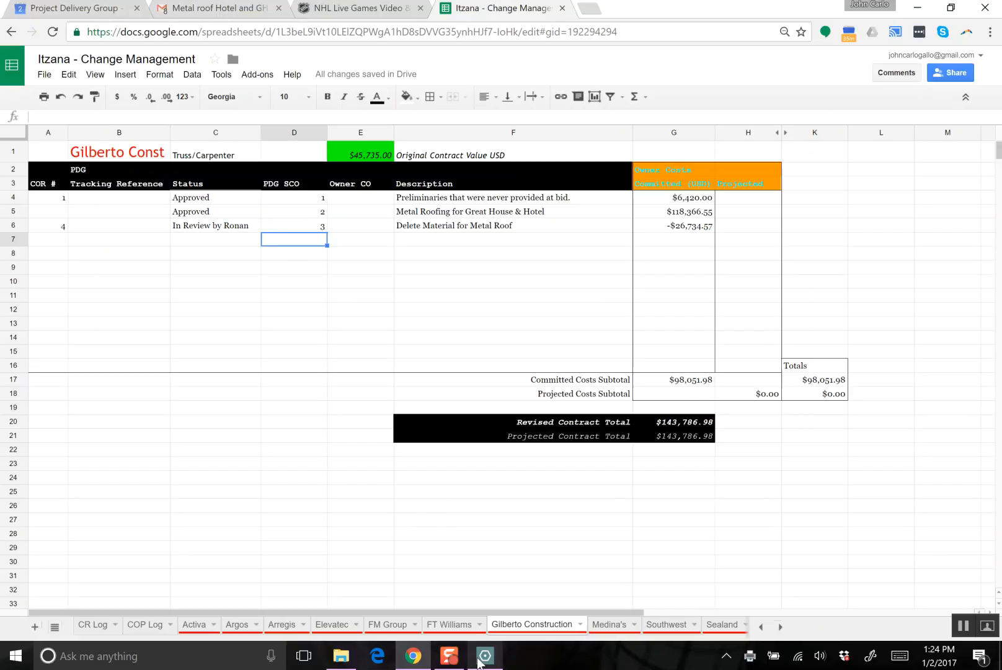
# - In File Explorer, create a "CO 03 - Delete Metal Roof Materials" folder within Gilberto Construction's COs folder and move the matching PDF into it
pyautogui.click(341, 656)
pyautogui.doubleClick(251, 252)
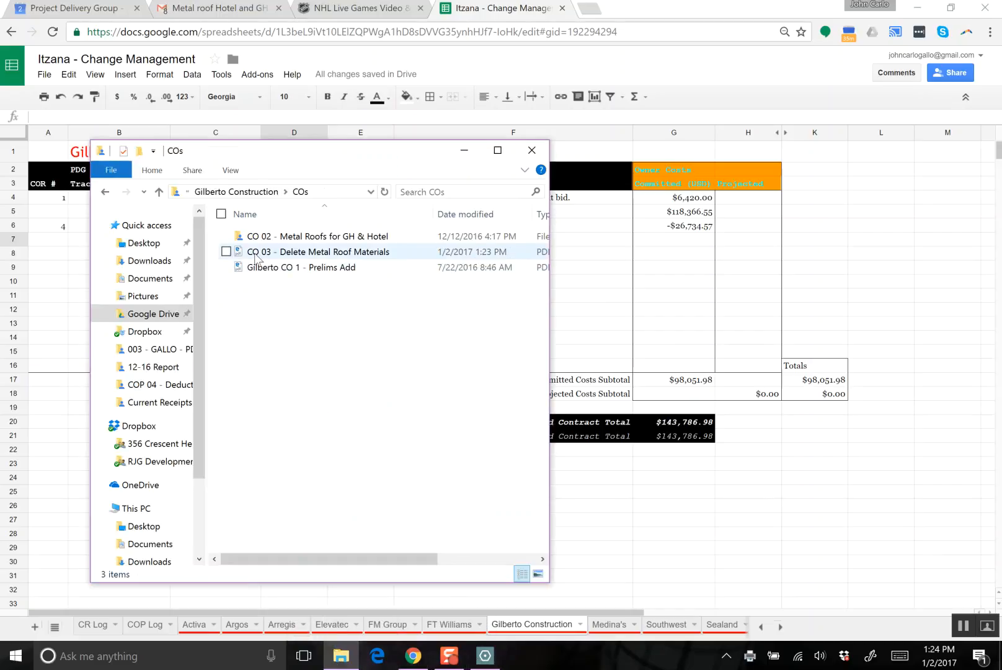
pyautogui.rightClick(286, 351)
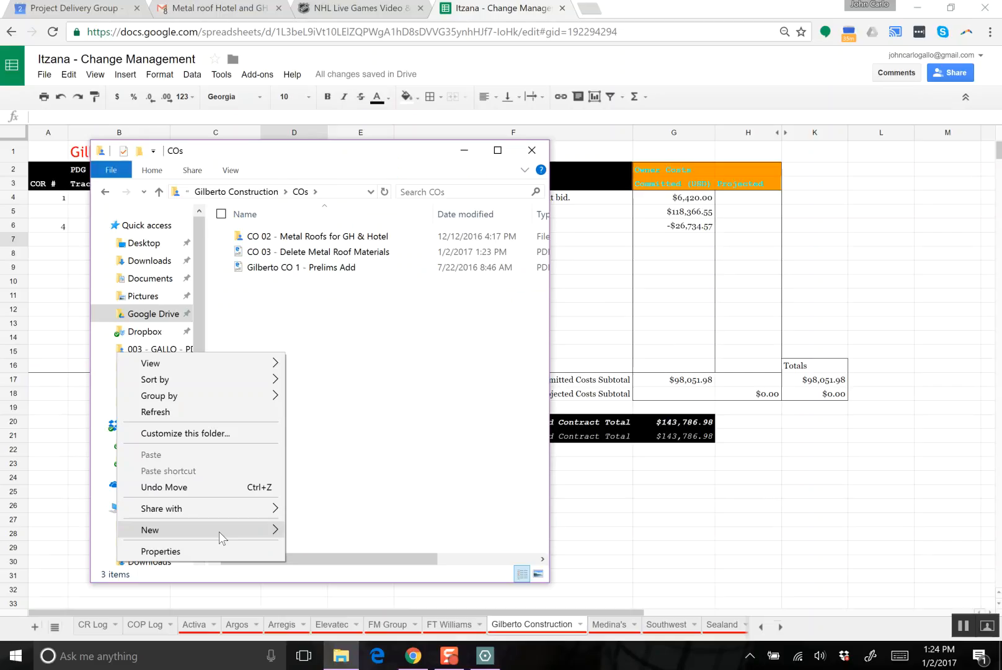
pyautogui.moveTo(219, 532)
pyautogui.click(348, 312)
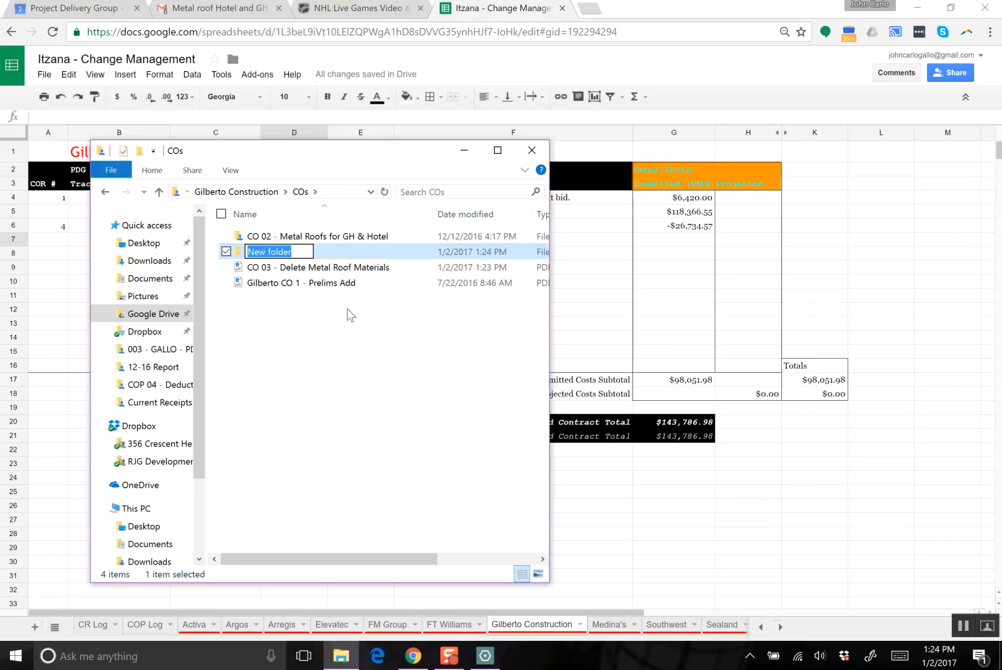
pyautogui.write('CO 03 - Delete Metal Roof Materials')
pyautogui.click(351, 315)
pyautogui.moveTo(353, 271); pyautogui.dragTo(349, 252)
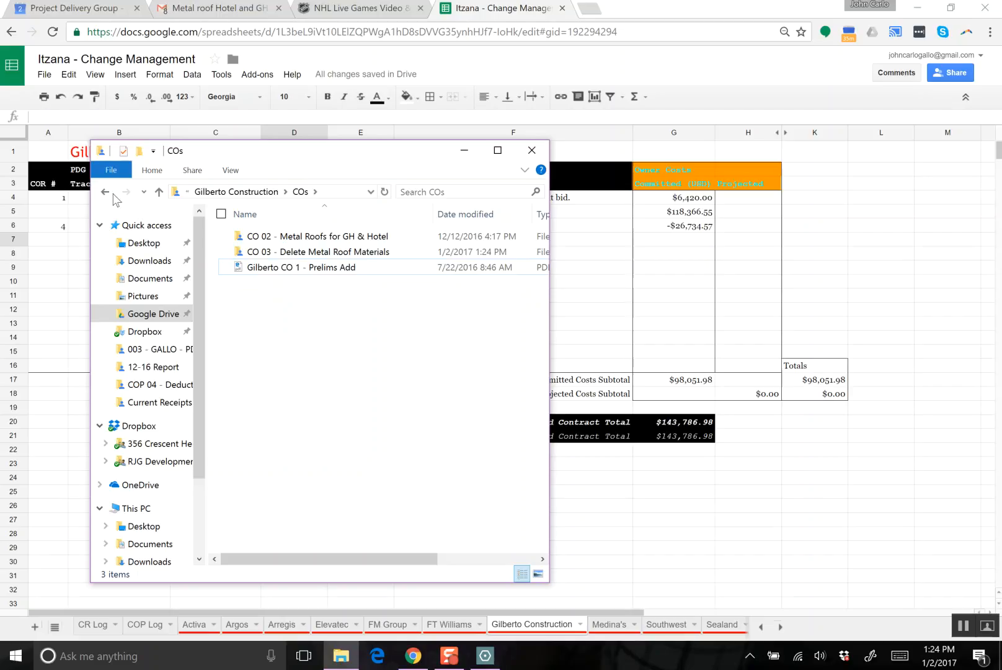
# - Copy the KSM Quotation 106712 PDF from the COP 04 - Deduct Metal Roof Material Price folder into the CO 03 - Delete Metal Roof Materials folder
pyautogui.click(105, 193)
pyautogui.doubleClick(291, 237)
pyautogui.doubleClick(305, 251)
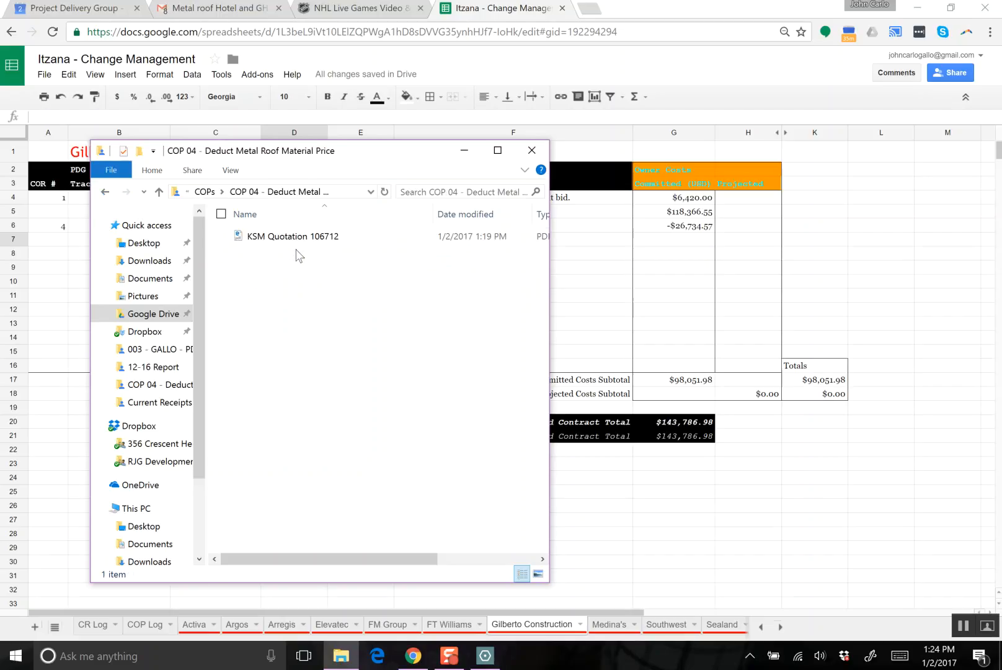
pyautogui.click(296, 244)
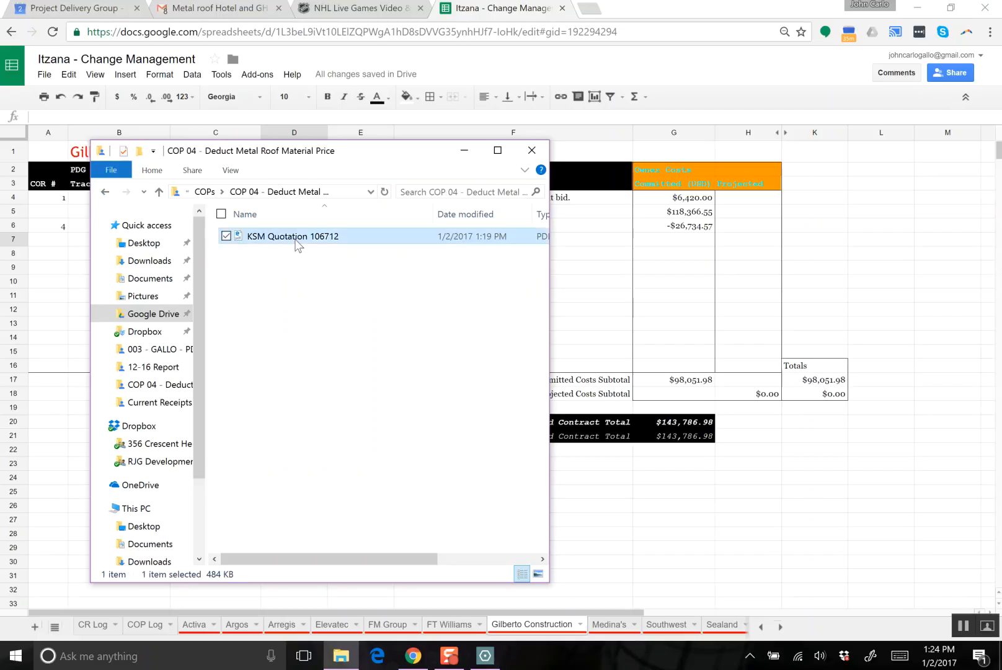
pyautogui.click(105, 193)
pyautogui.click(106, 193)
pyautogui.doubleClick(274, 252)
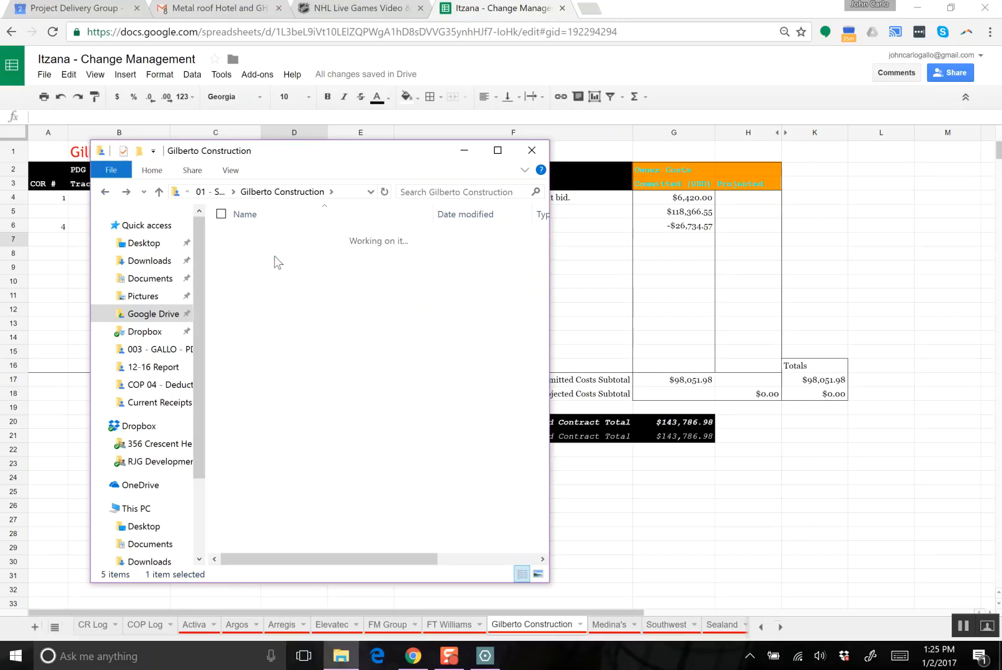
pyautogui.doubleClick(274, 251)
pyautogui.hotkey('ctrl', 'v')
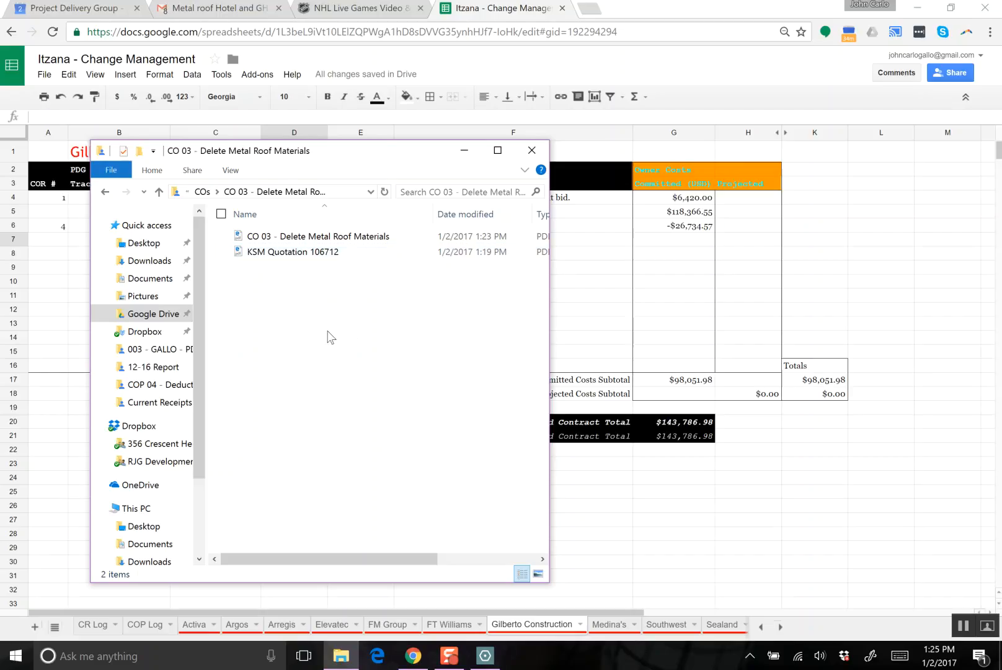
# - Open the CO 03 - Delete Metal Roof Materials PDF, read through the change order and close it
pyautogui.doubleClick(325, 241)
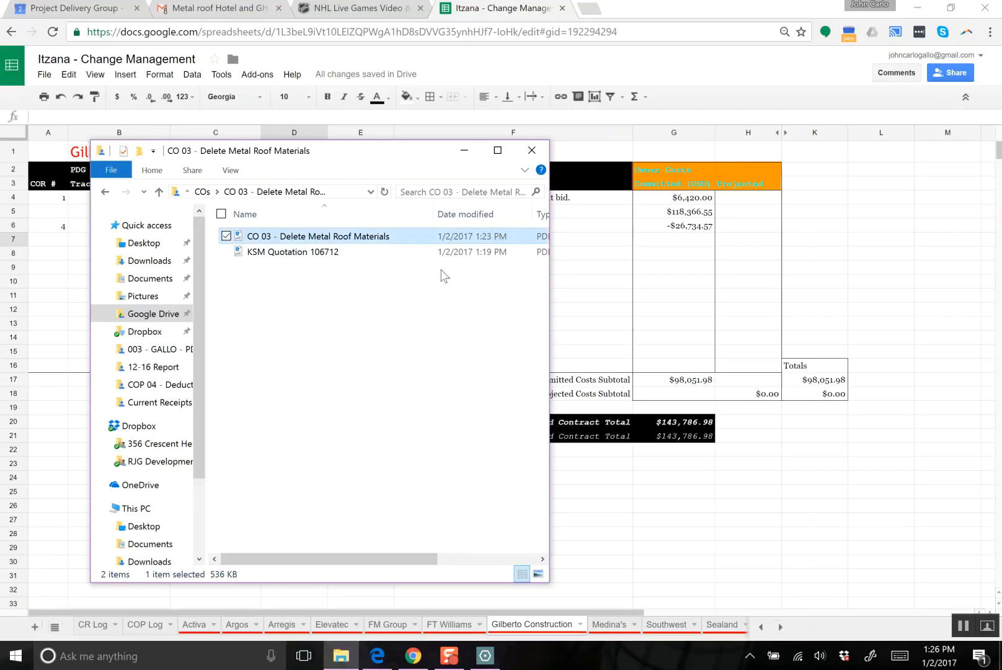
pyautogui.scroll(-3, 515, 300)
pyautogui.scroll(2, 509, 316)
pyautogui.scroll(3, 509, 315)
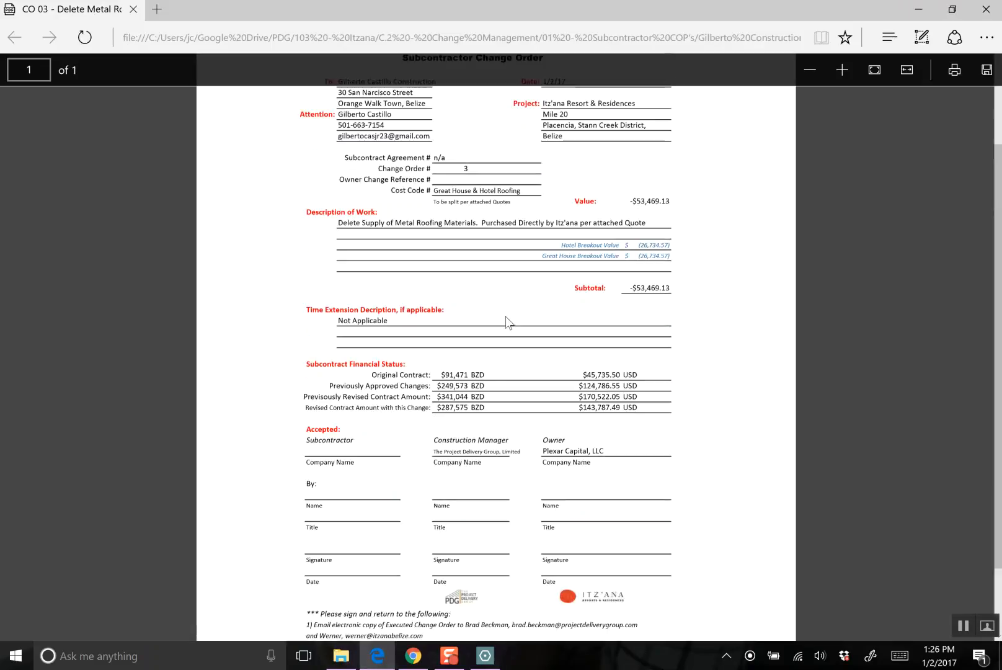
pyautogui.scroll(-3, 531, 340)
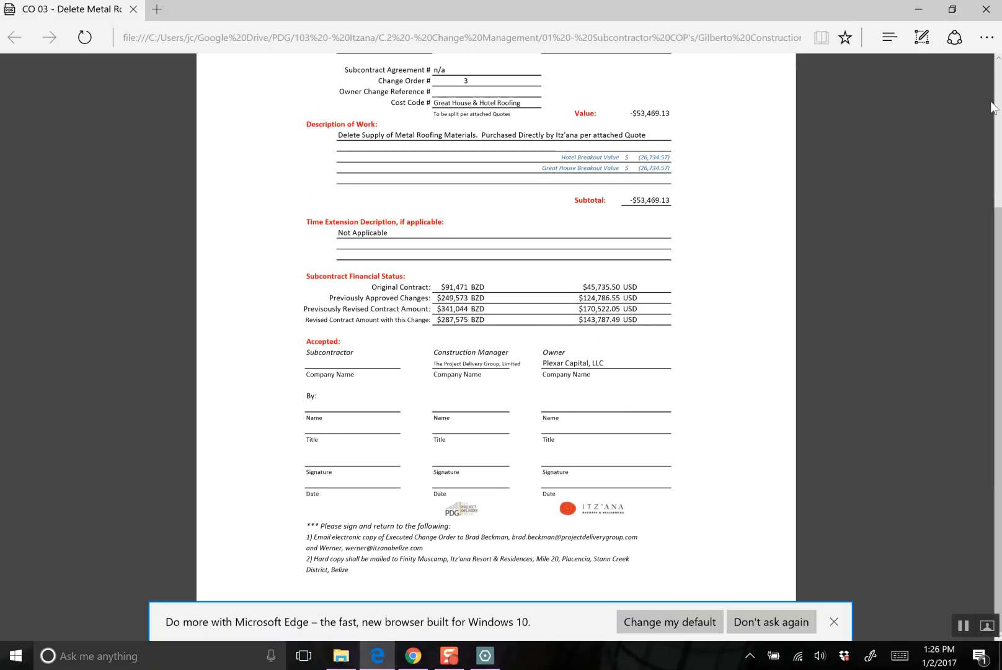
pyautogui.click(985, 9)
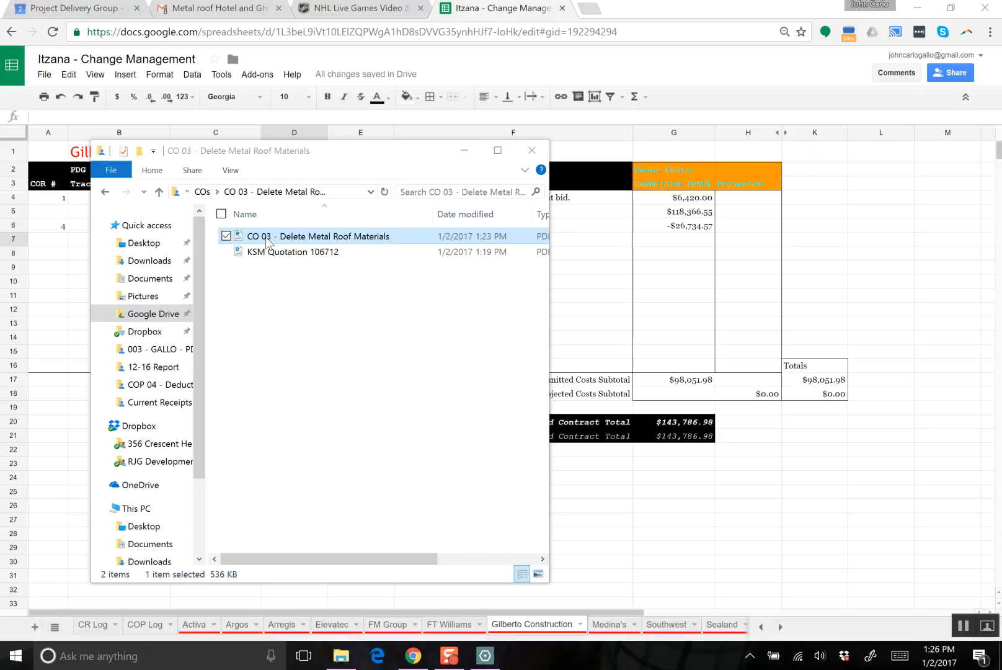
# - Open the CO 03 PDF in Drawboard PDF and handwrite the signer's name on the Construction Manager's Name line
pyautogui.rightClick(268, 242)
pyautogui.moveTo(164, 290)
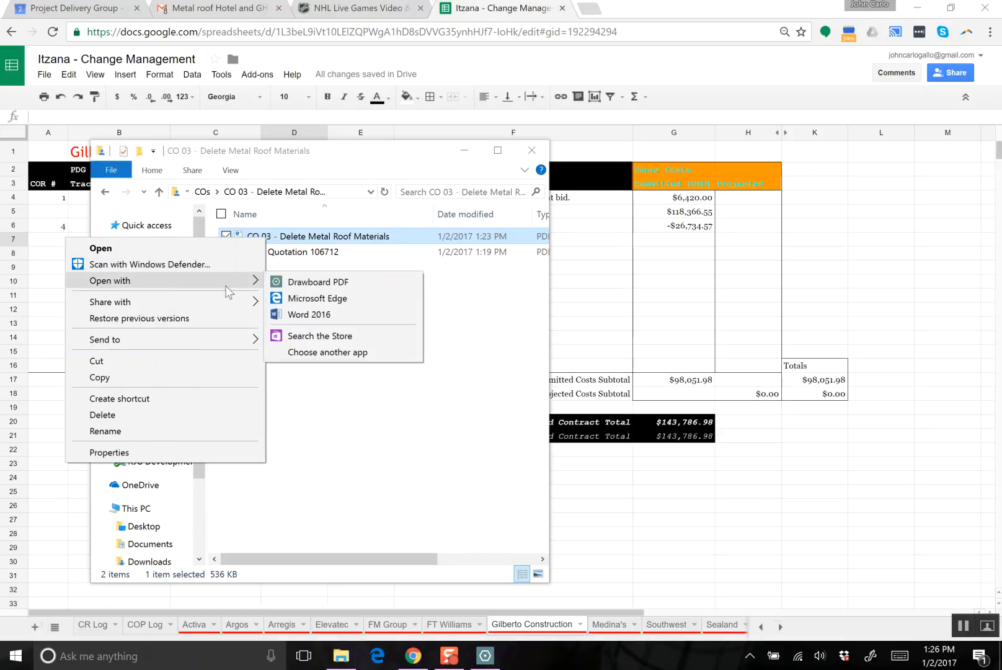
pyautogui.click(351, 283)
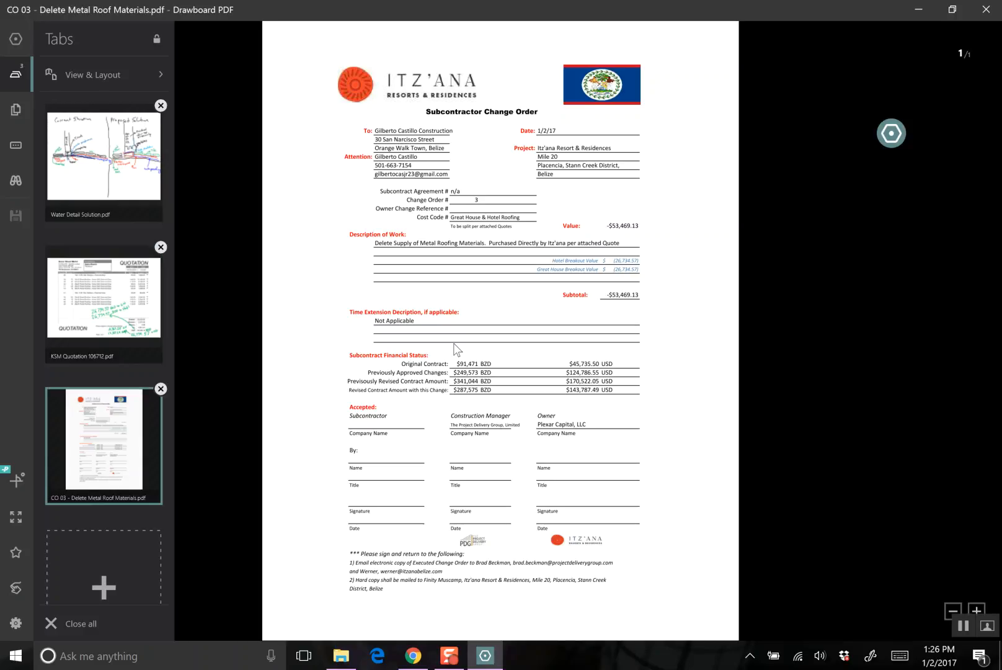
pyautogui.scroll(5, 470, 403)
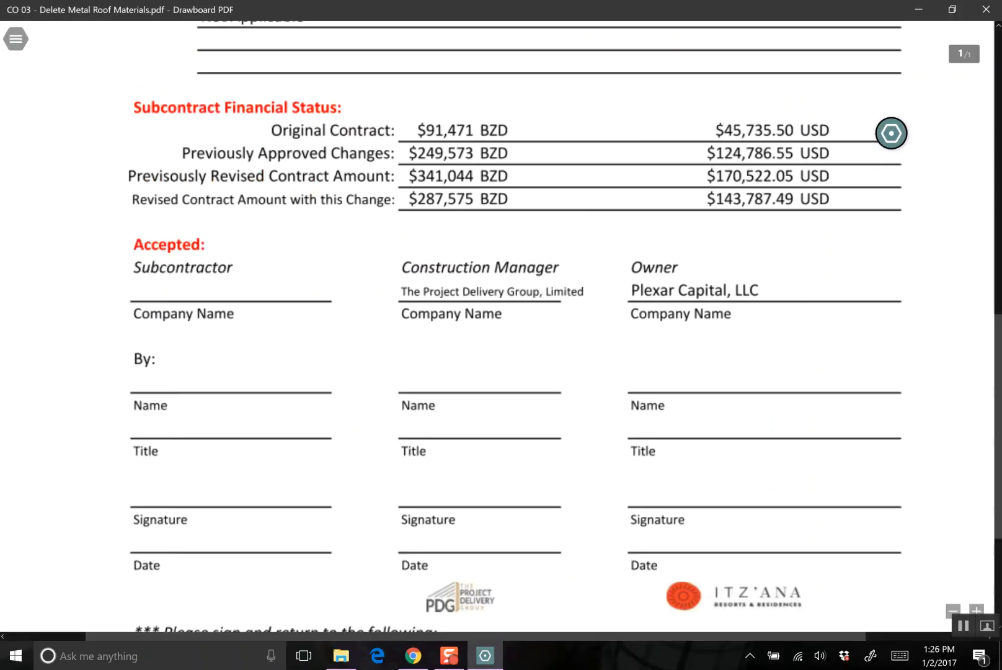
pyautogui.moveTo(430, 367); pyautogui.dragTo(416, 377)
pyautogui.moveTo(451, 354)
pyautogui.mouseDown()
pyautogui.moveTo(451, 375)
pyautogui.moveTo(472, 367)
pyautogui.moveTo(494, 382)
pyautogui.mouseUp()
pyautogui.moveTo(499, 358); pyautogui.dragTo(500, 376)
pyautogui.moveTo(508, 354); pyautogui.dragTo(508, 375)
pyautogui.moveTo(519, 372); pyautogui.dragTo(532, 371)
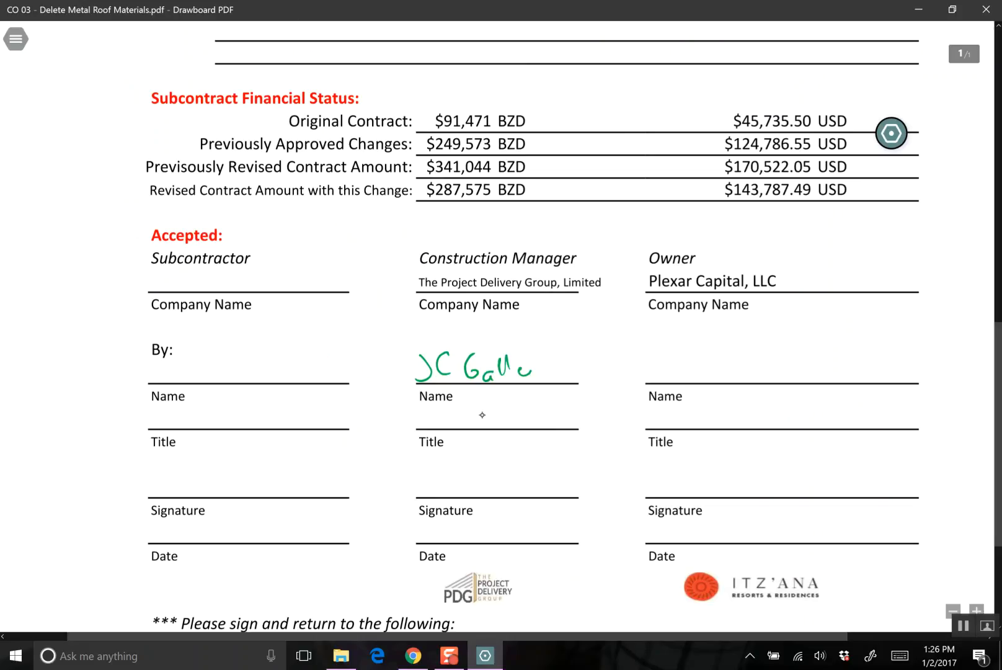
# - Handwrite the title PM, the signature and the date 1/2/17 in the Construction Manager's acceptance block
pyautogui.moveTo(423, 408)
pyautogui.mouseDown()
pyautogui.moveTo(462, 419)
pyautogui.moveTo(427, 490)
pyautogui.moveTo(456, 473)
pyautogui.moveTo(564, 494)
pyautogui.mouseUp()
pyautogui.moveTo(446, 528); pyautogui.dragTo(448, 543)
pyautogui.moveTo(460, 521)
pyautogui.mouseDown()
pyautogui.moveTo(454, 543)
pyautogui.moveTo(494, 542)
pyautogui.mouseUp()
pyautogui.moveTo(496, 521); pyautogui.dragTo(505, 549)
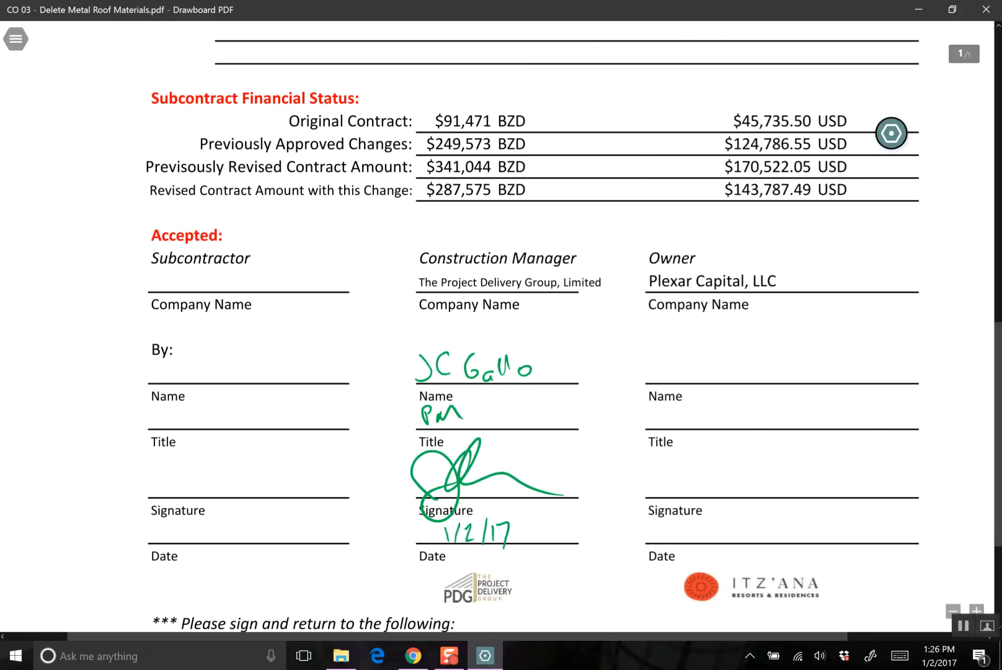
# - Close the signed change order in Drawboard PDF and return to the Gilberto Construction sheet of the change management log
pyautogui.click(15, 39)
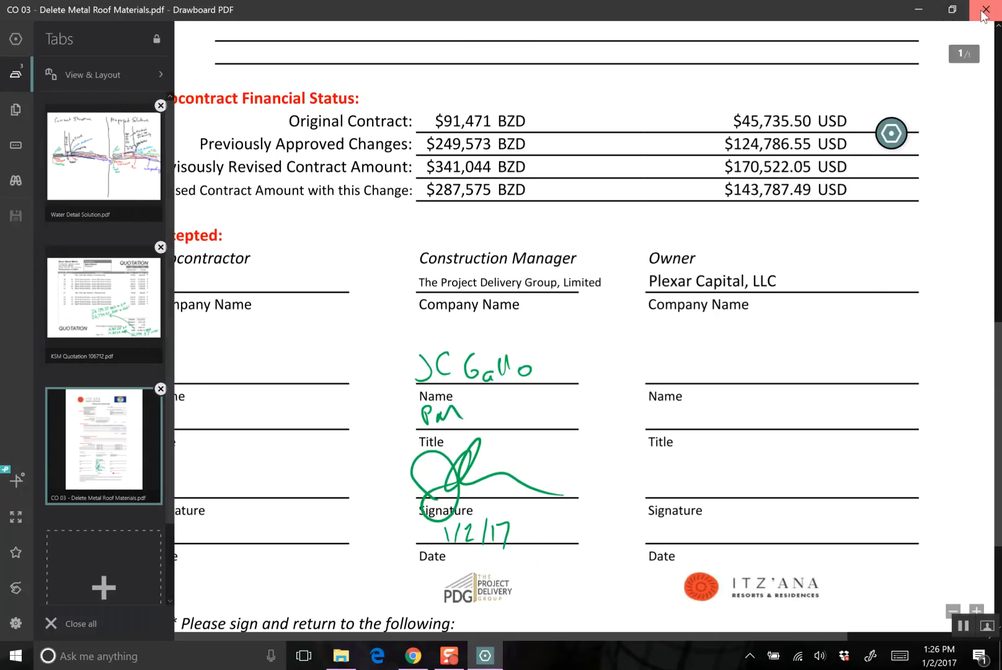
pyautogui.click(984, 13)
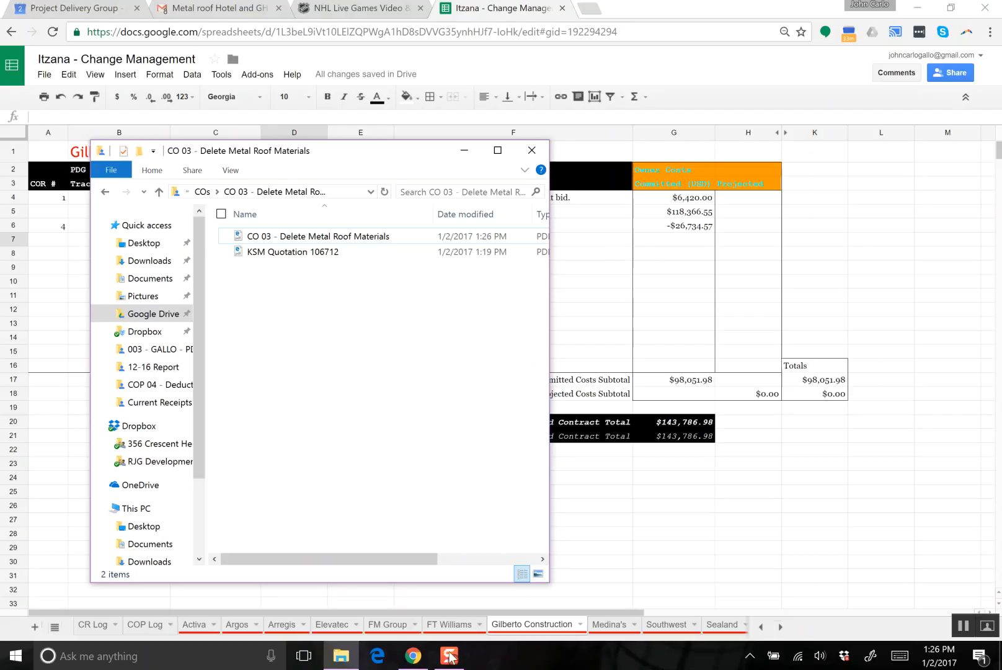
pyautogui.click(604, 340)
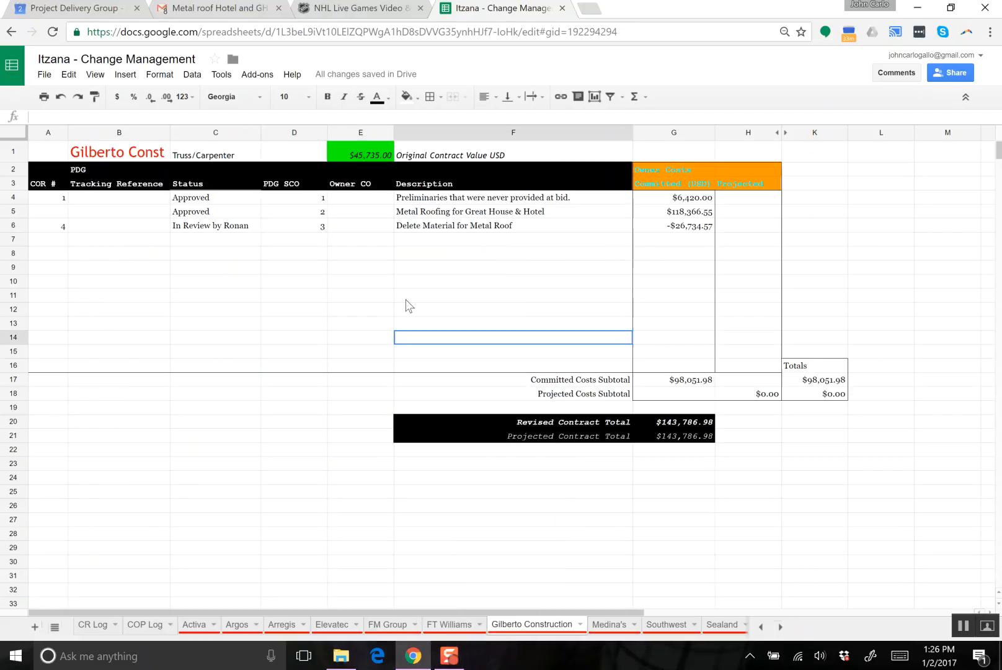